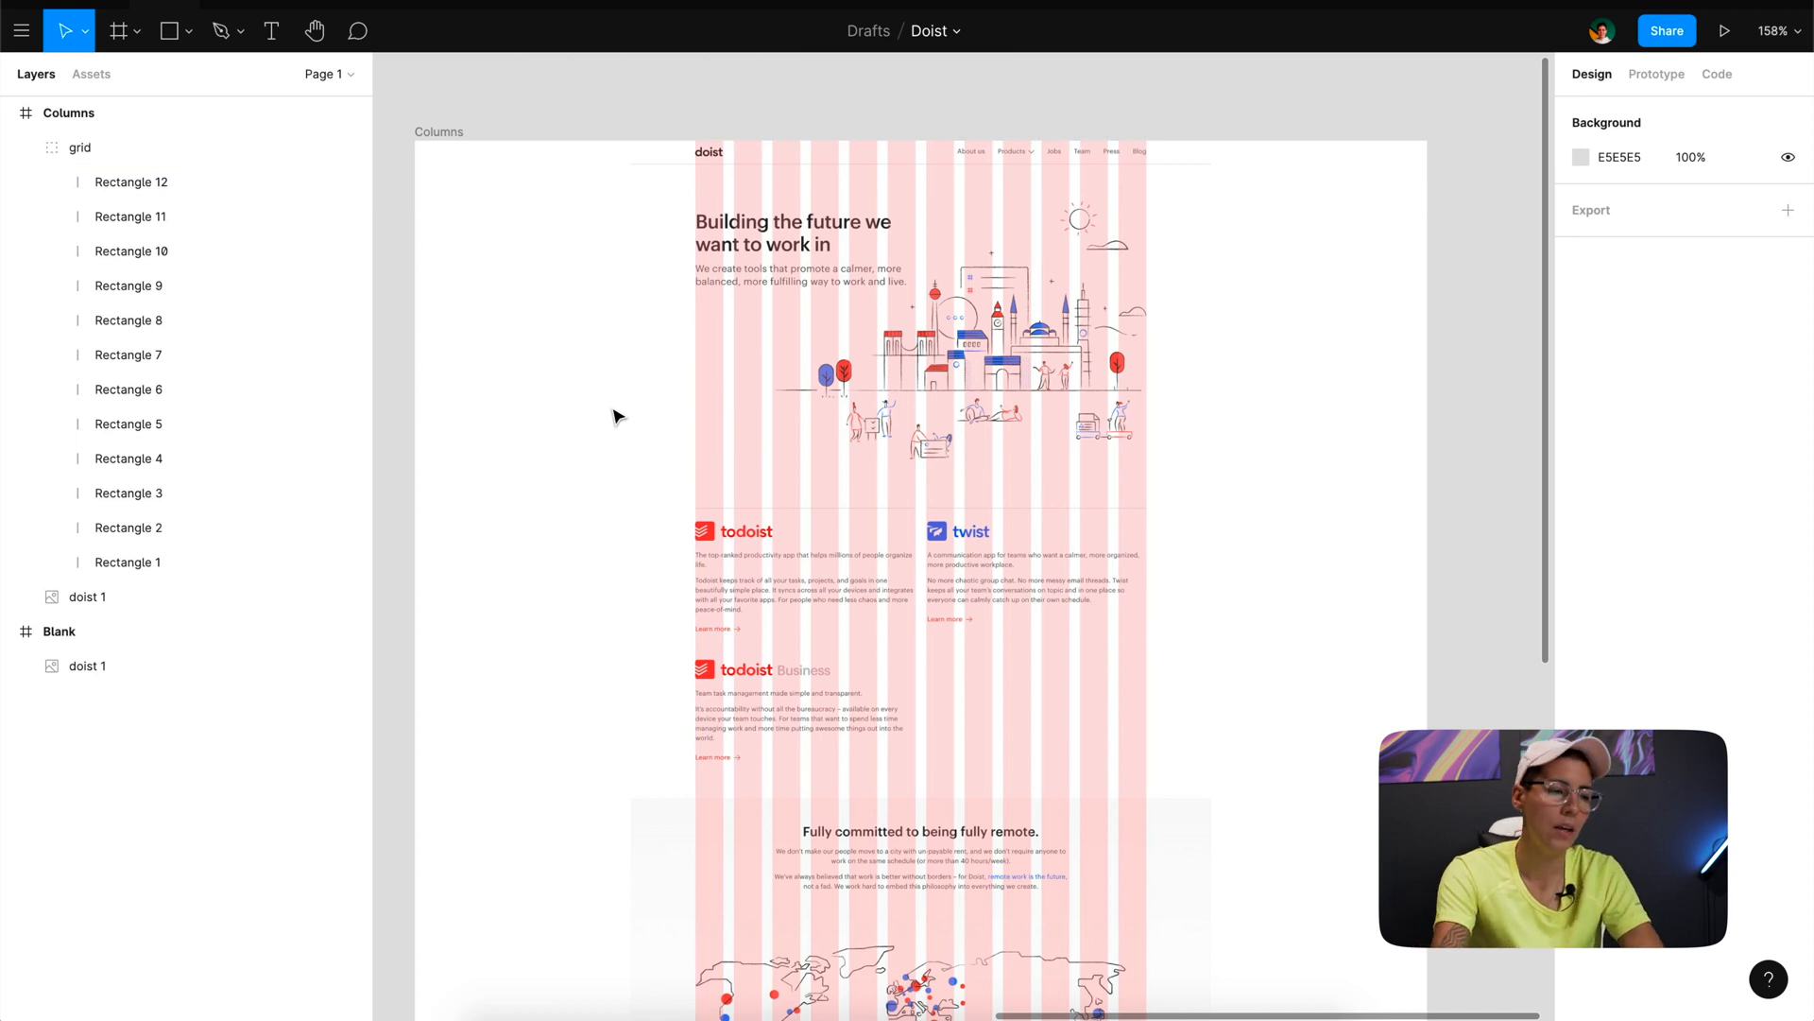
# - Create a MacBook Pro frame of 1440 × 900 beside the Columns frame and align their top edges
pyautogui.hscroll(10, 616, 415)
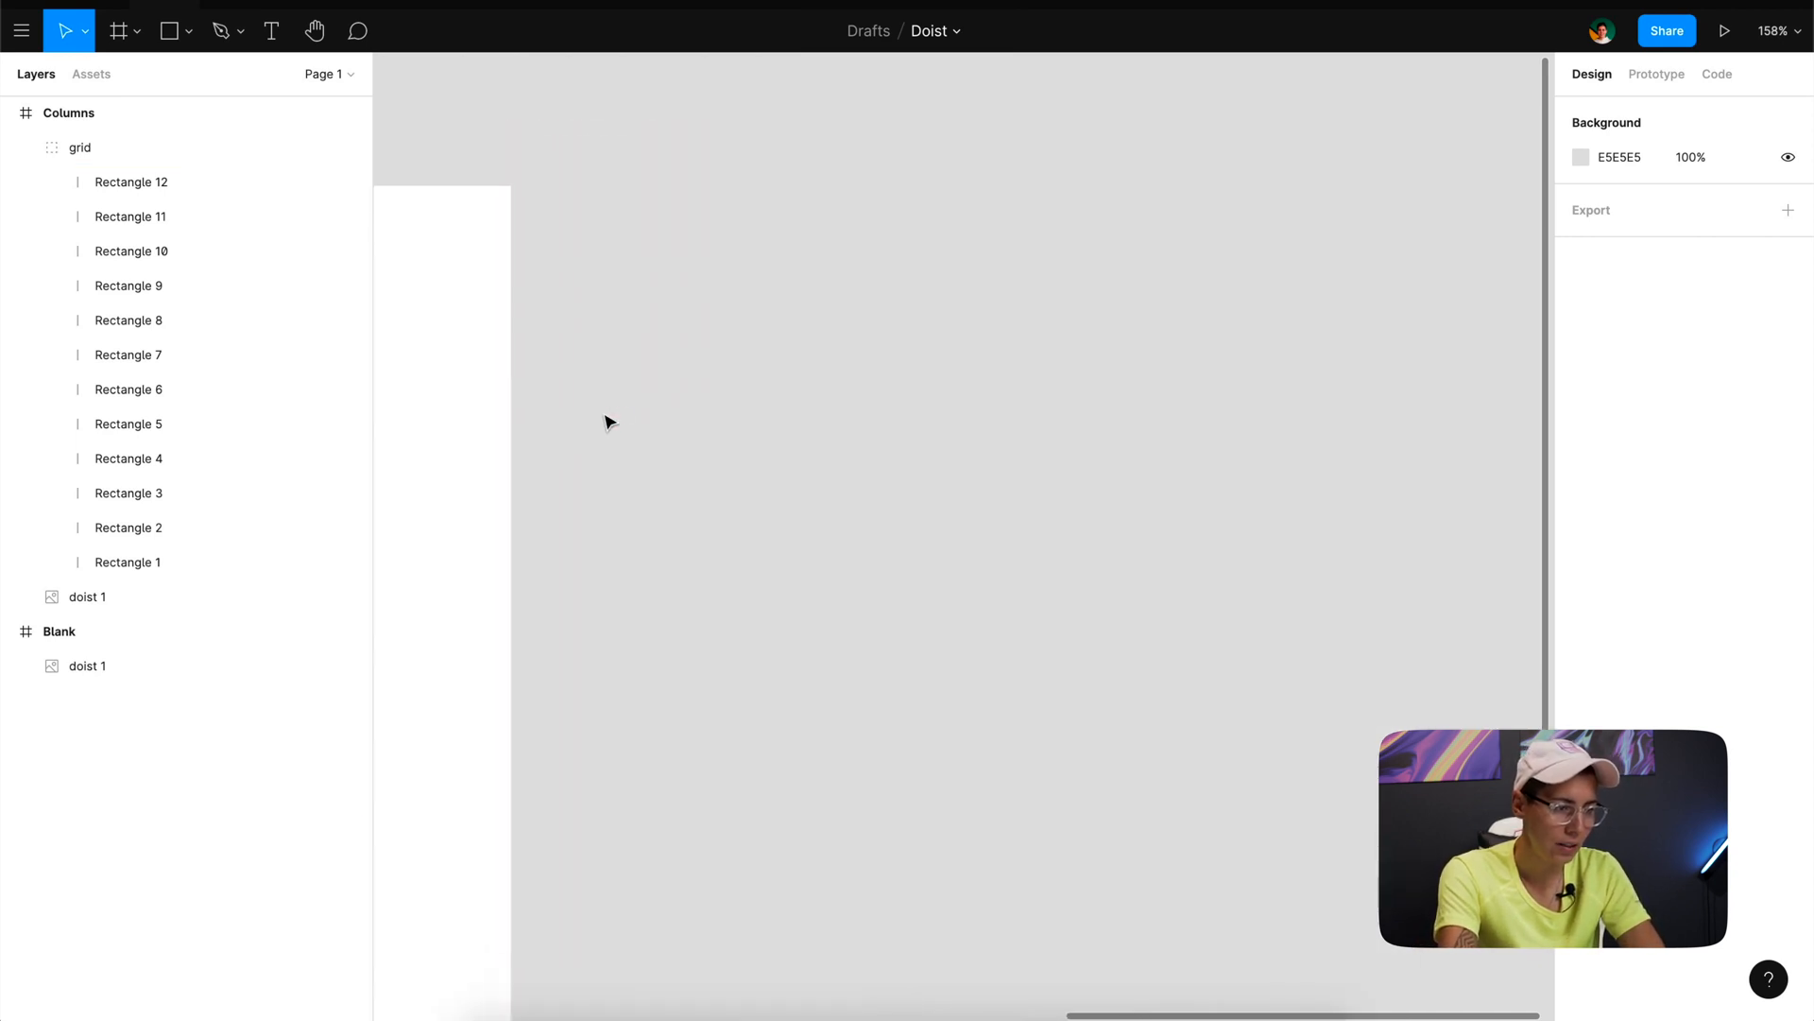
pyautogui.scroll(-5, 609, 421)
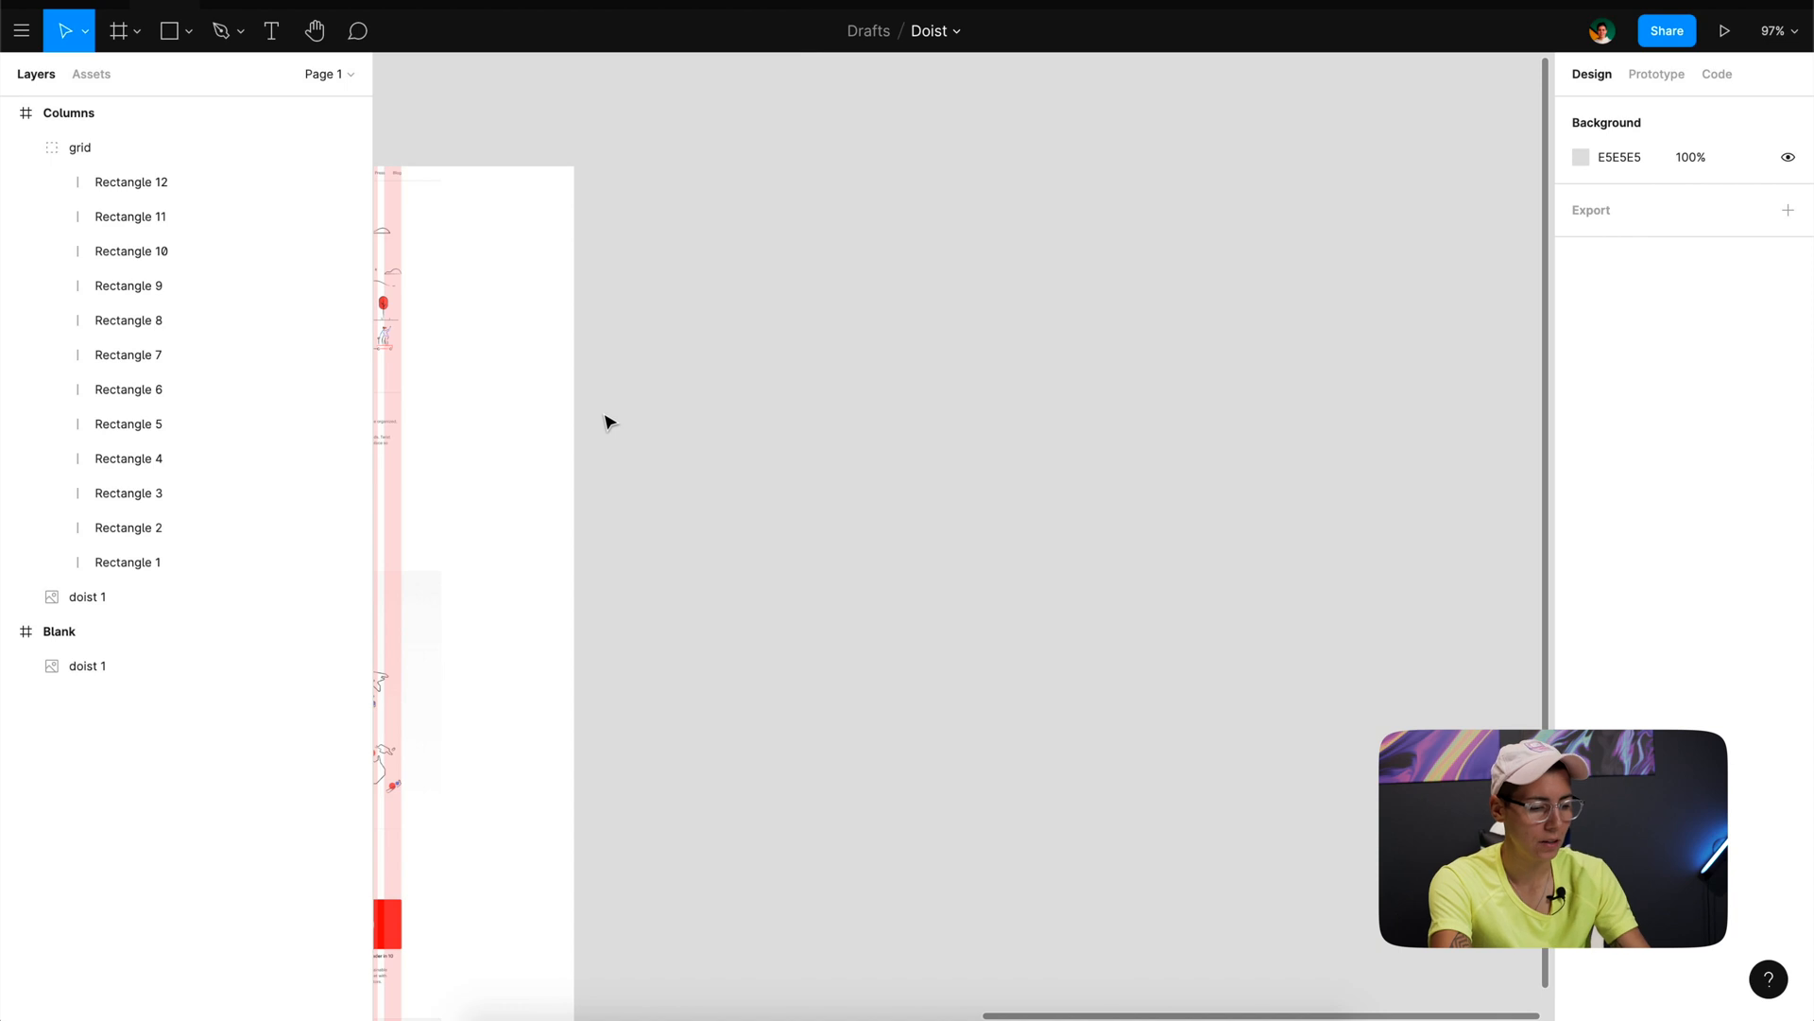
pyautogui.scroll(-8, 610, 420)
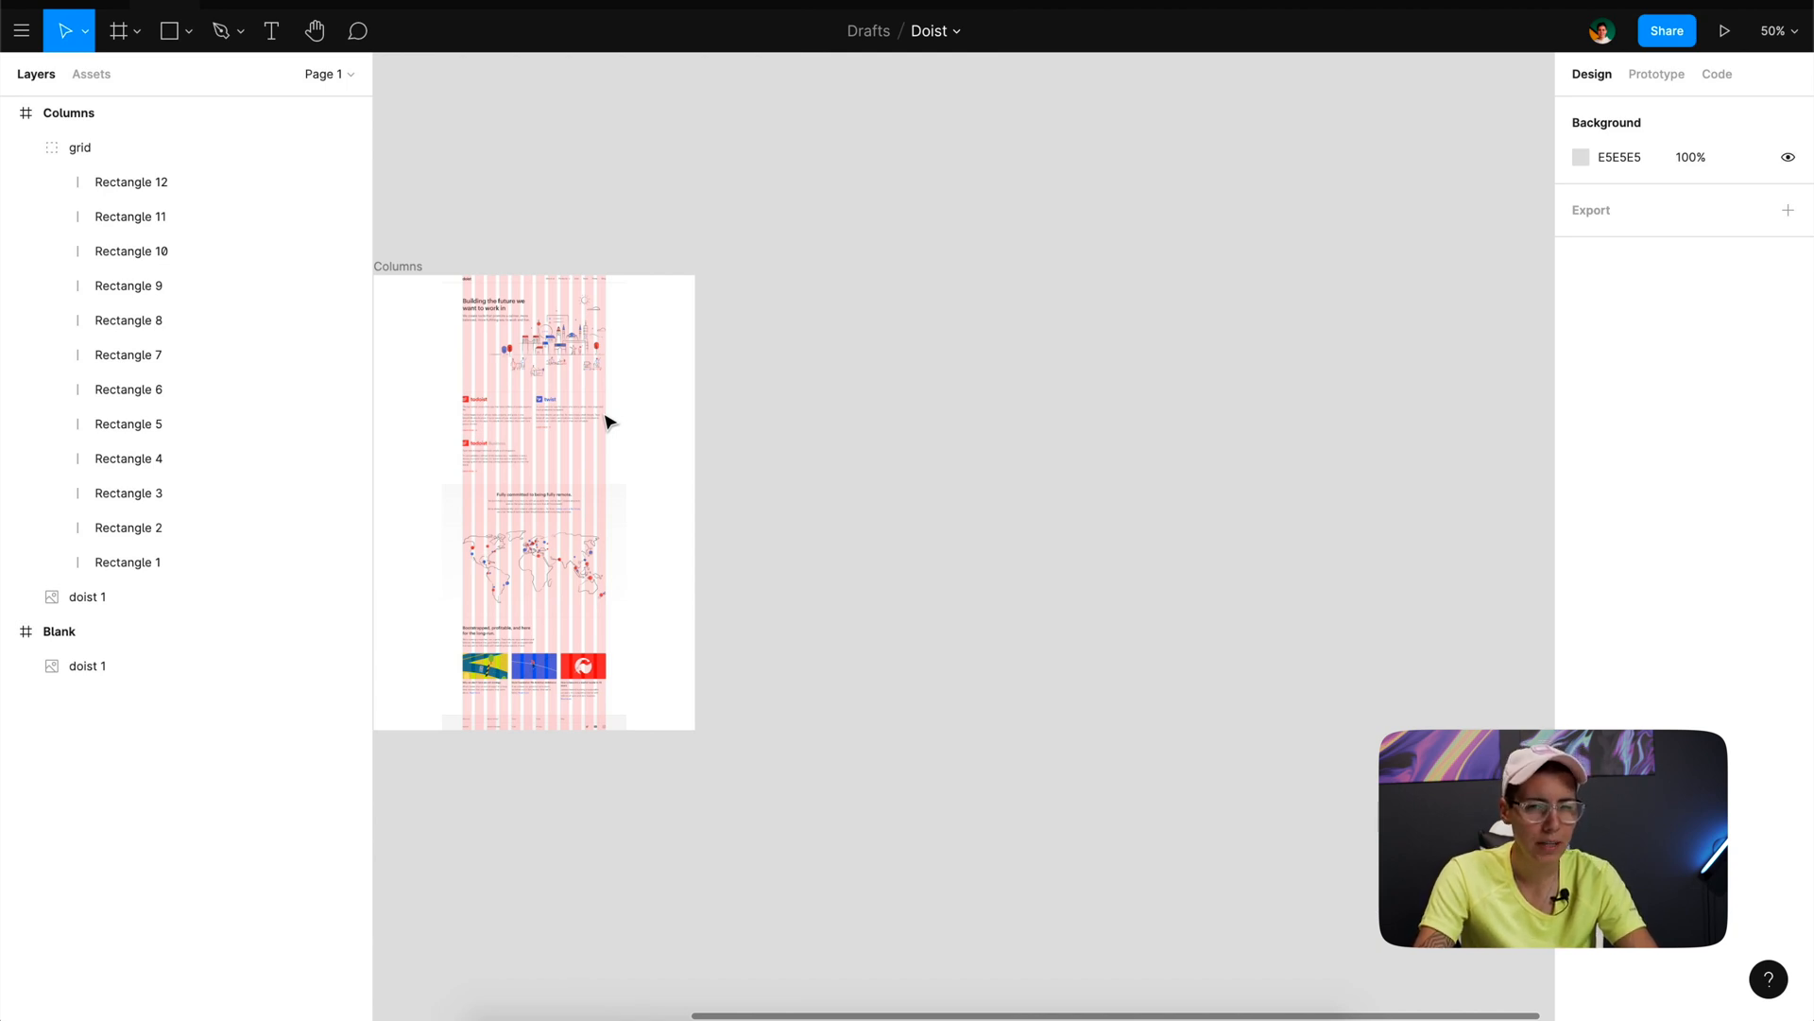
pyautogui.press('f')
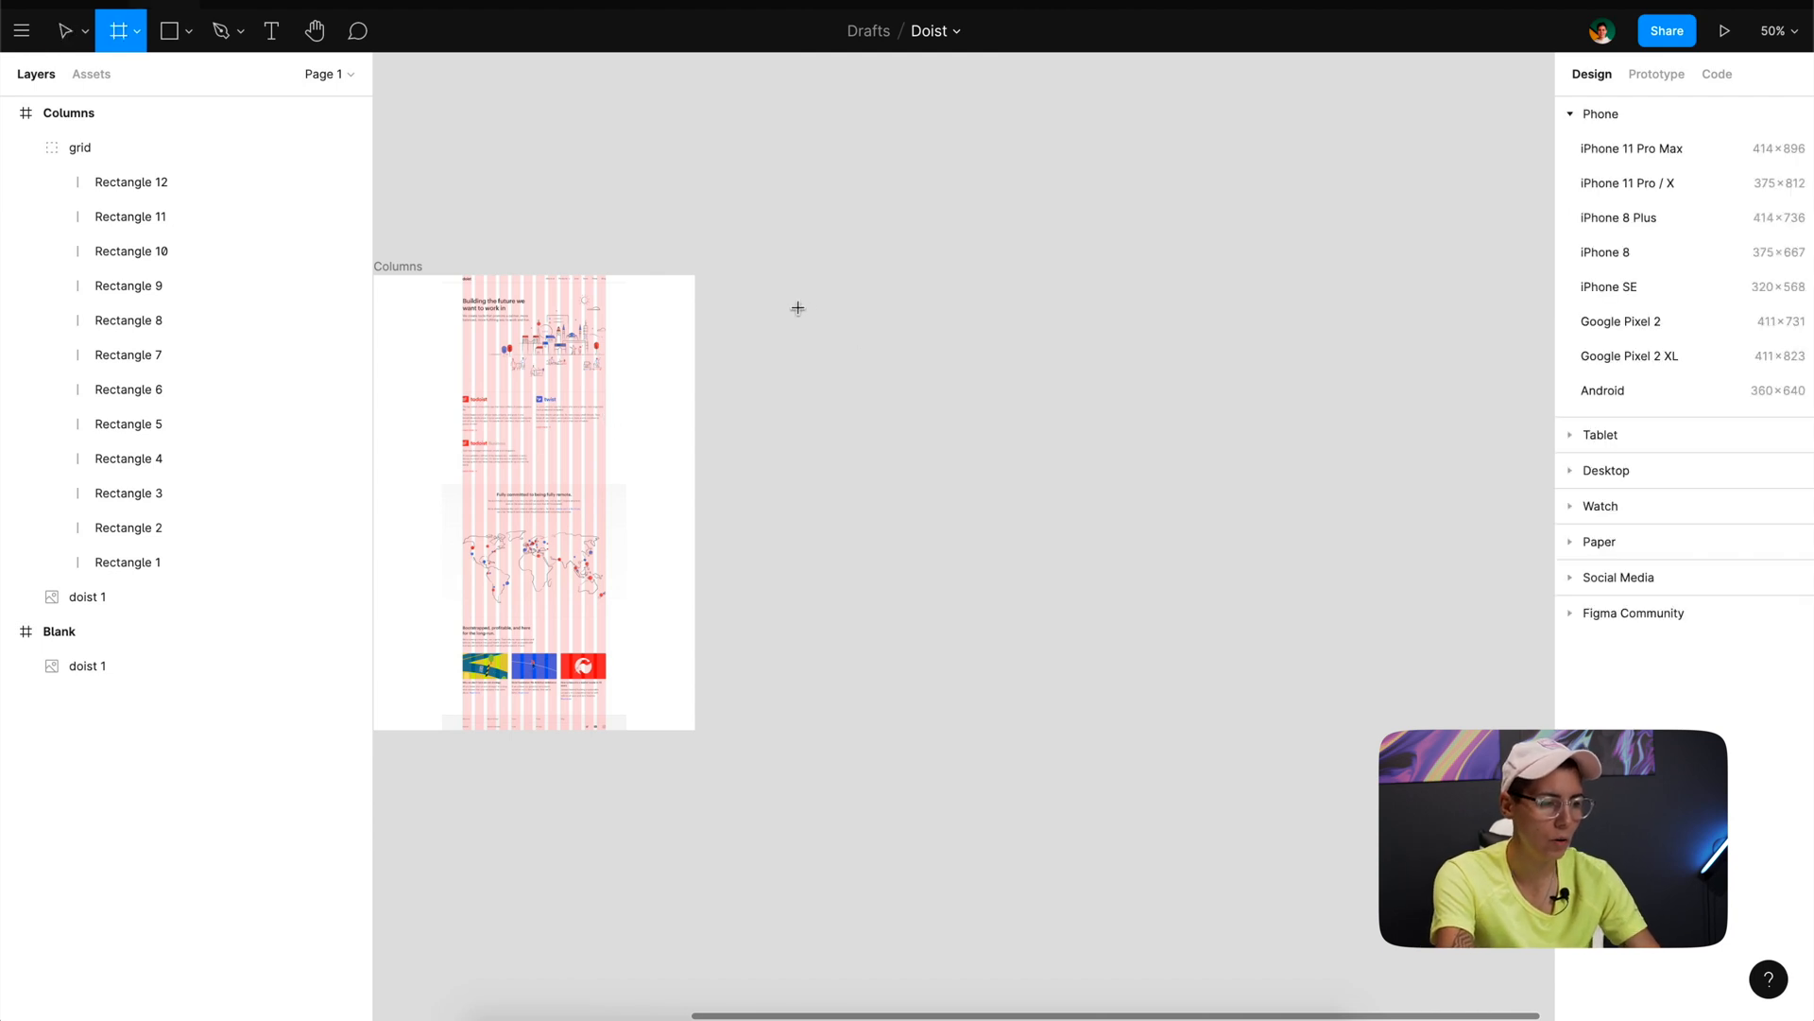
pyautogui.click(798, 308)
pyautogui.click(1607, 165)
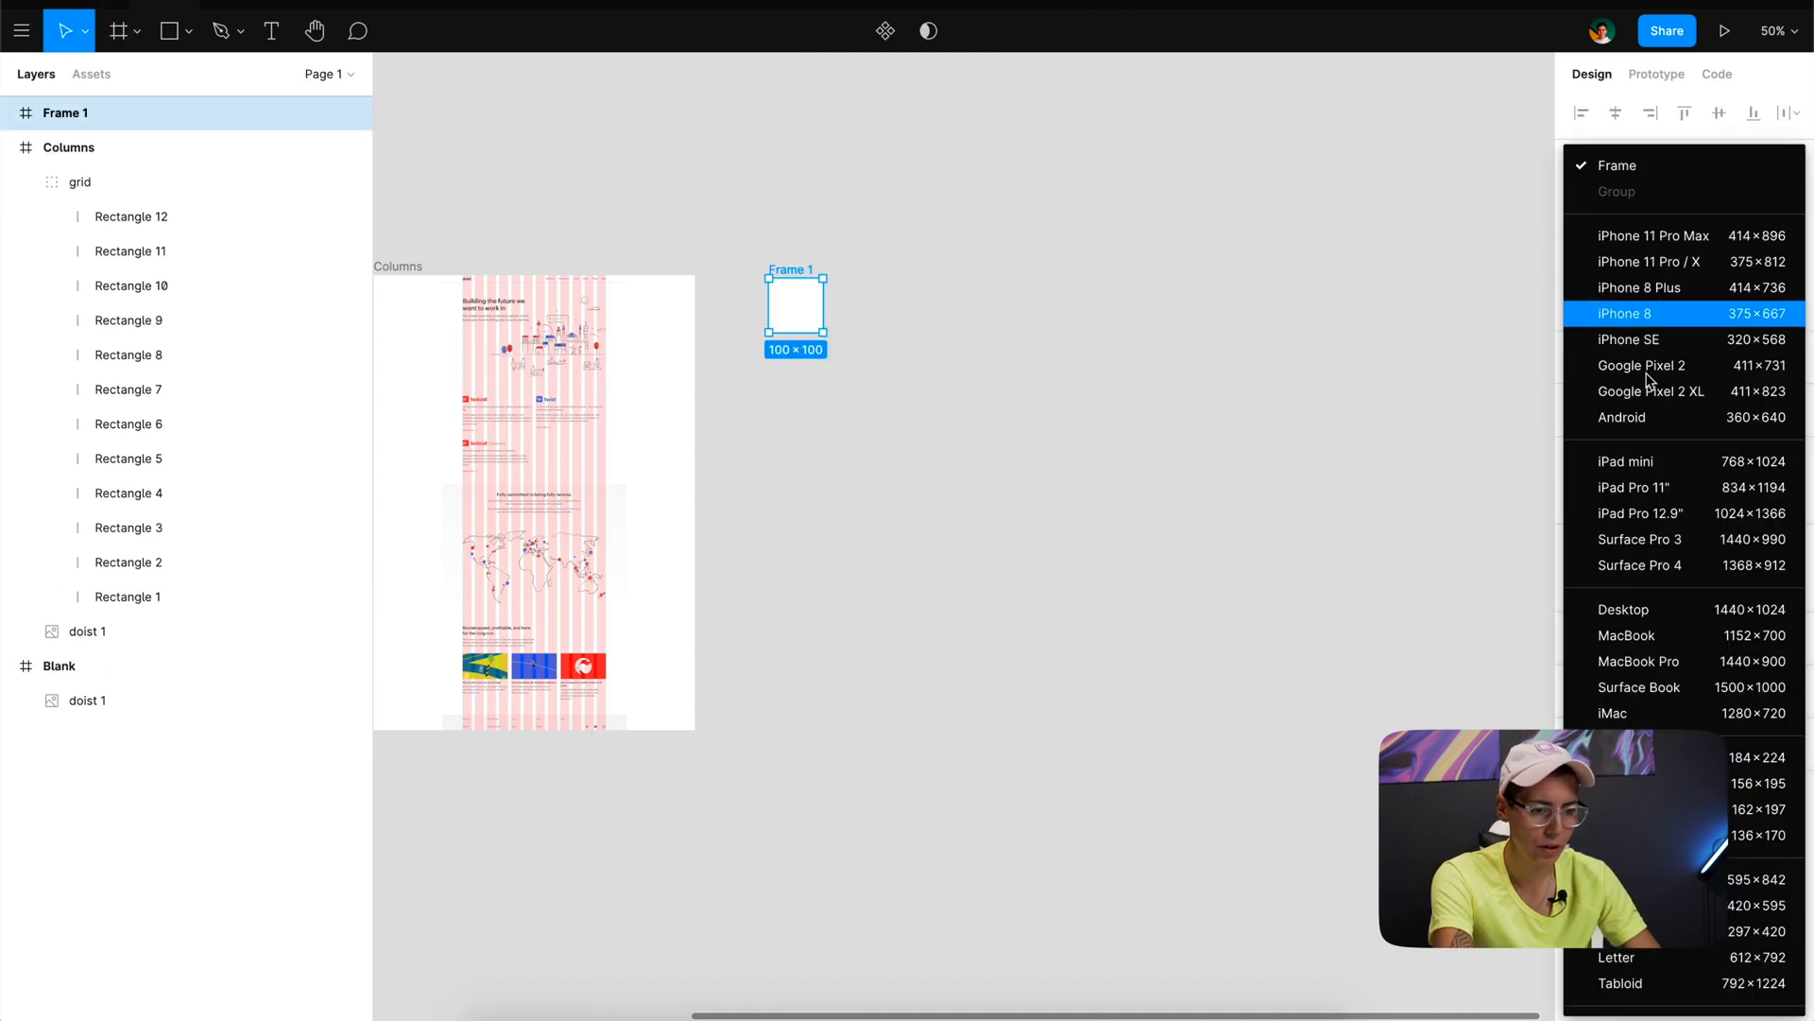
pyautogui.click(1708, 661)
pyautogui.moveTo(806, 274); pyautogui.dragTo(804, 268)
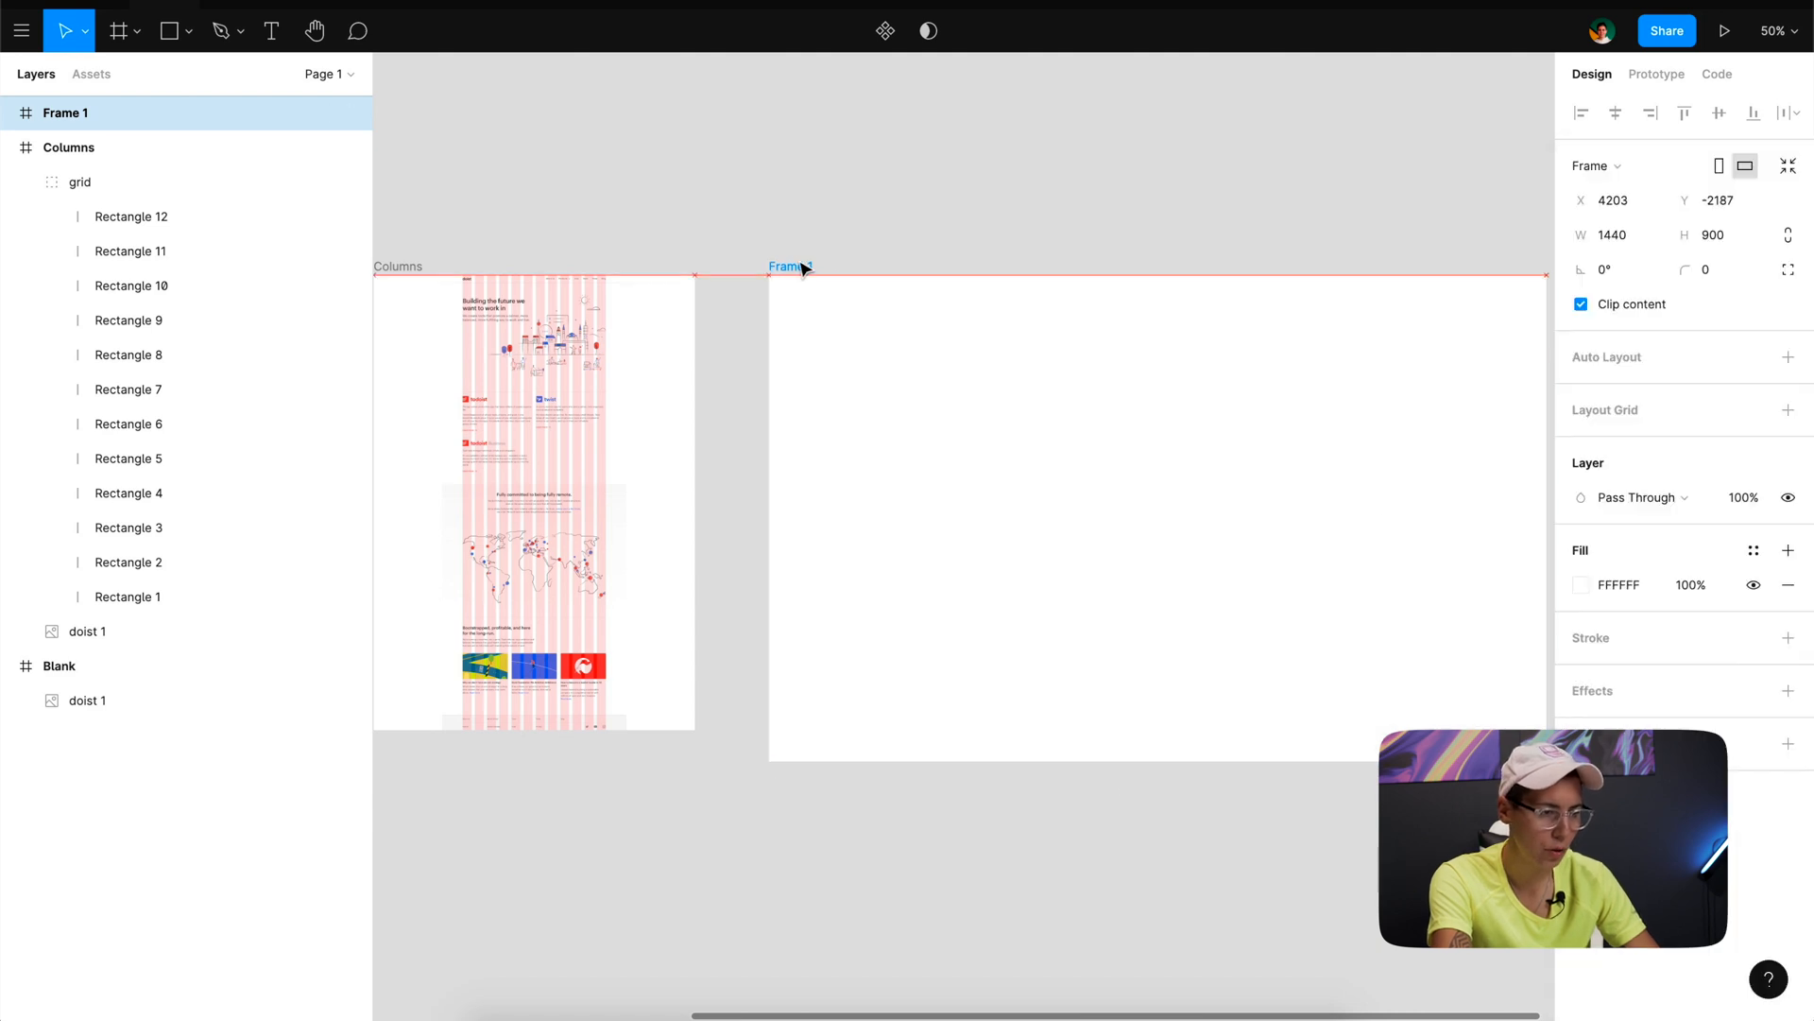
pyautogui.hscroll(3, 1296, 380)
pyautogui.click(1047, 208)
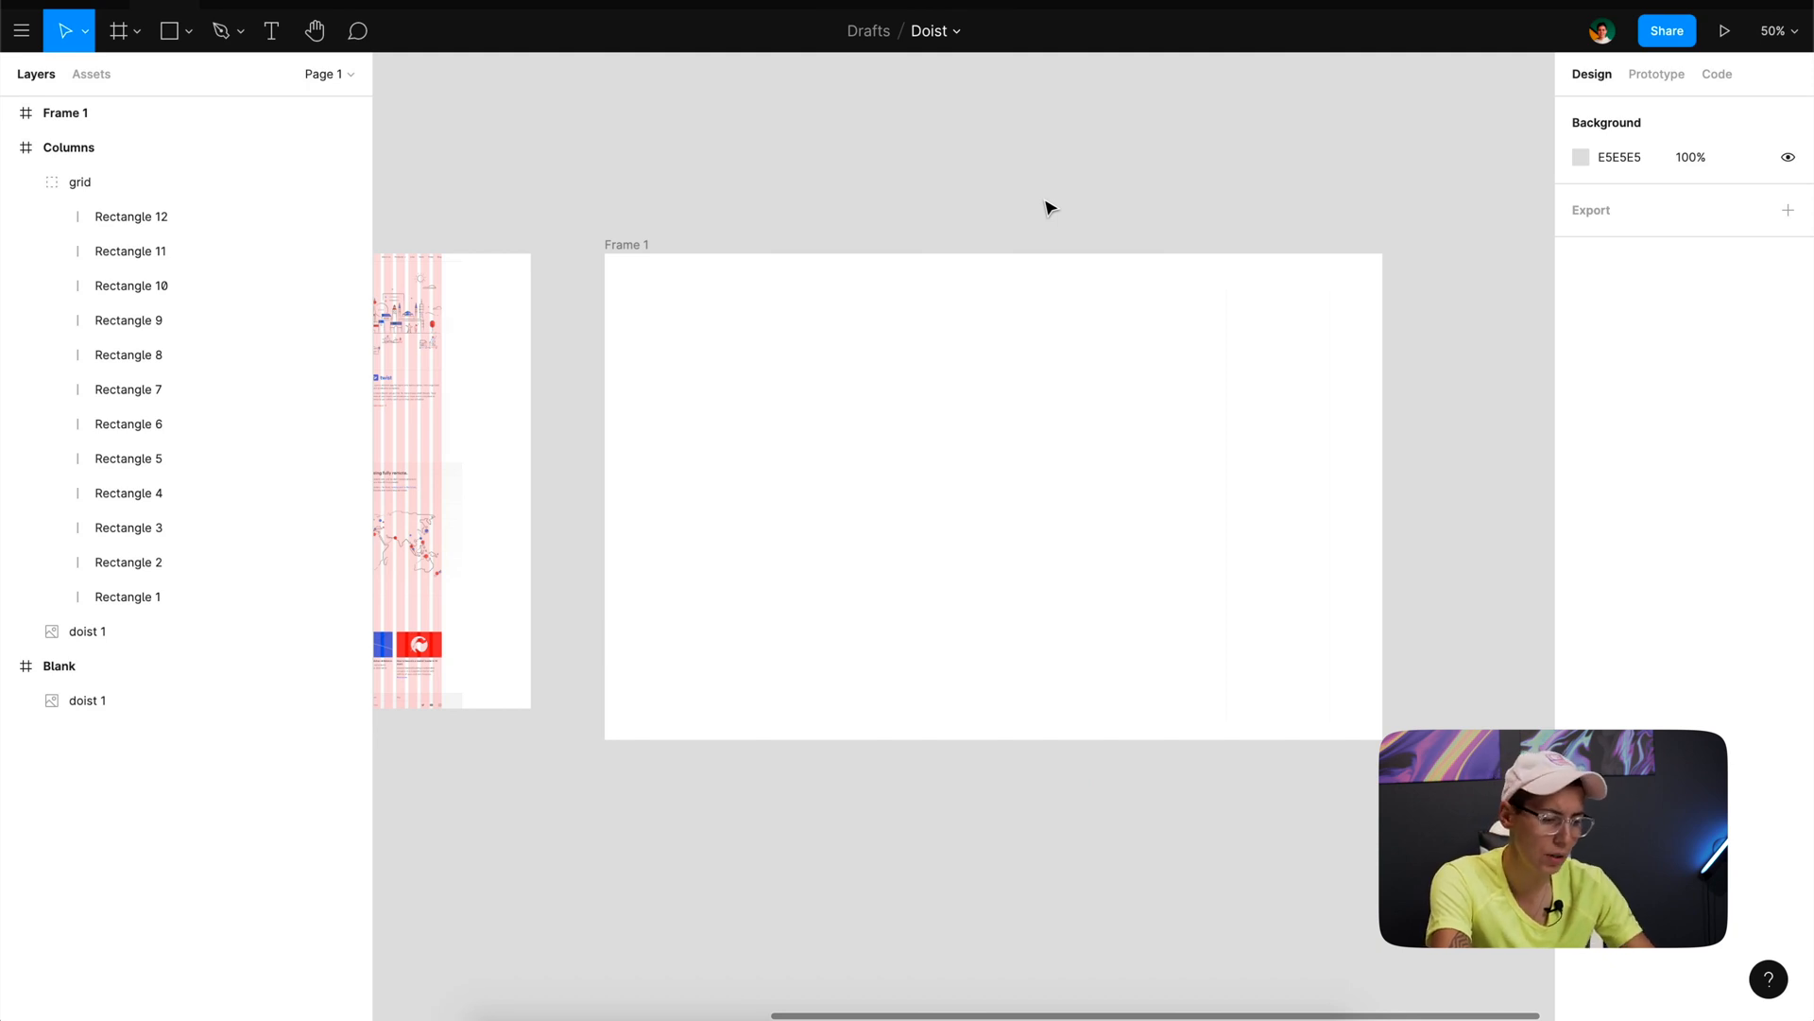
# - Add a rectangle 1200 wide to the new frame and centre it horizontally
pyautogui.press('r')
pyautogui.click(819, 474)
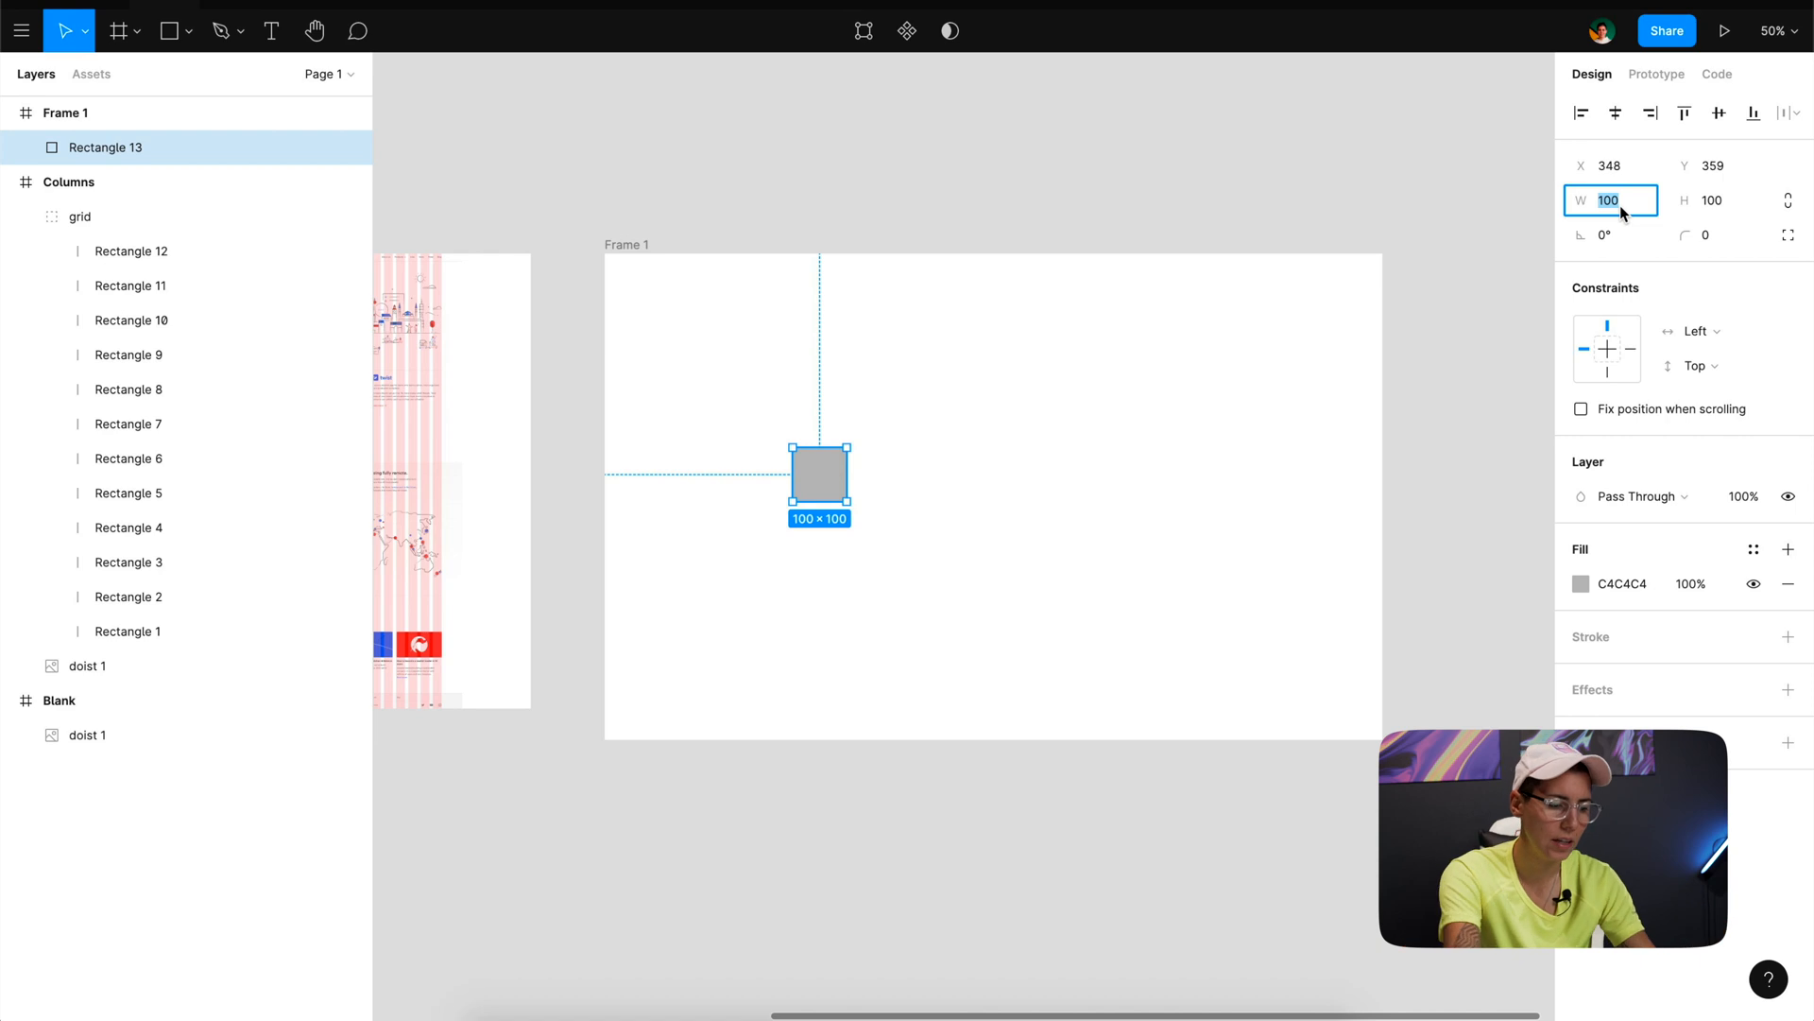
pyautogui.write('1')
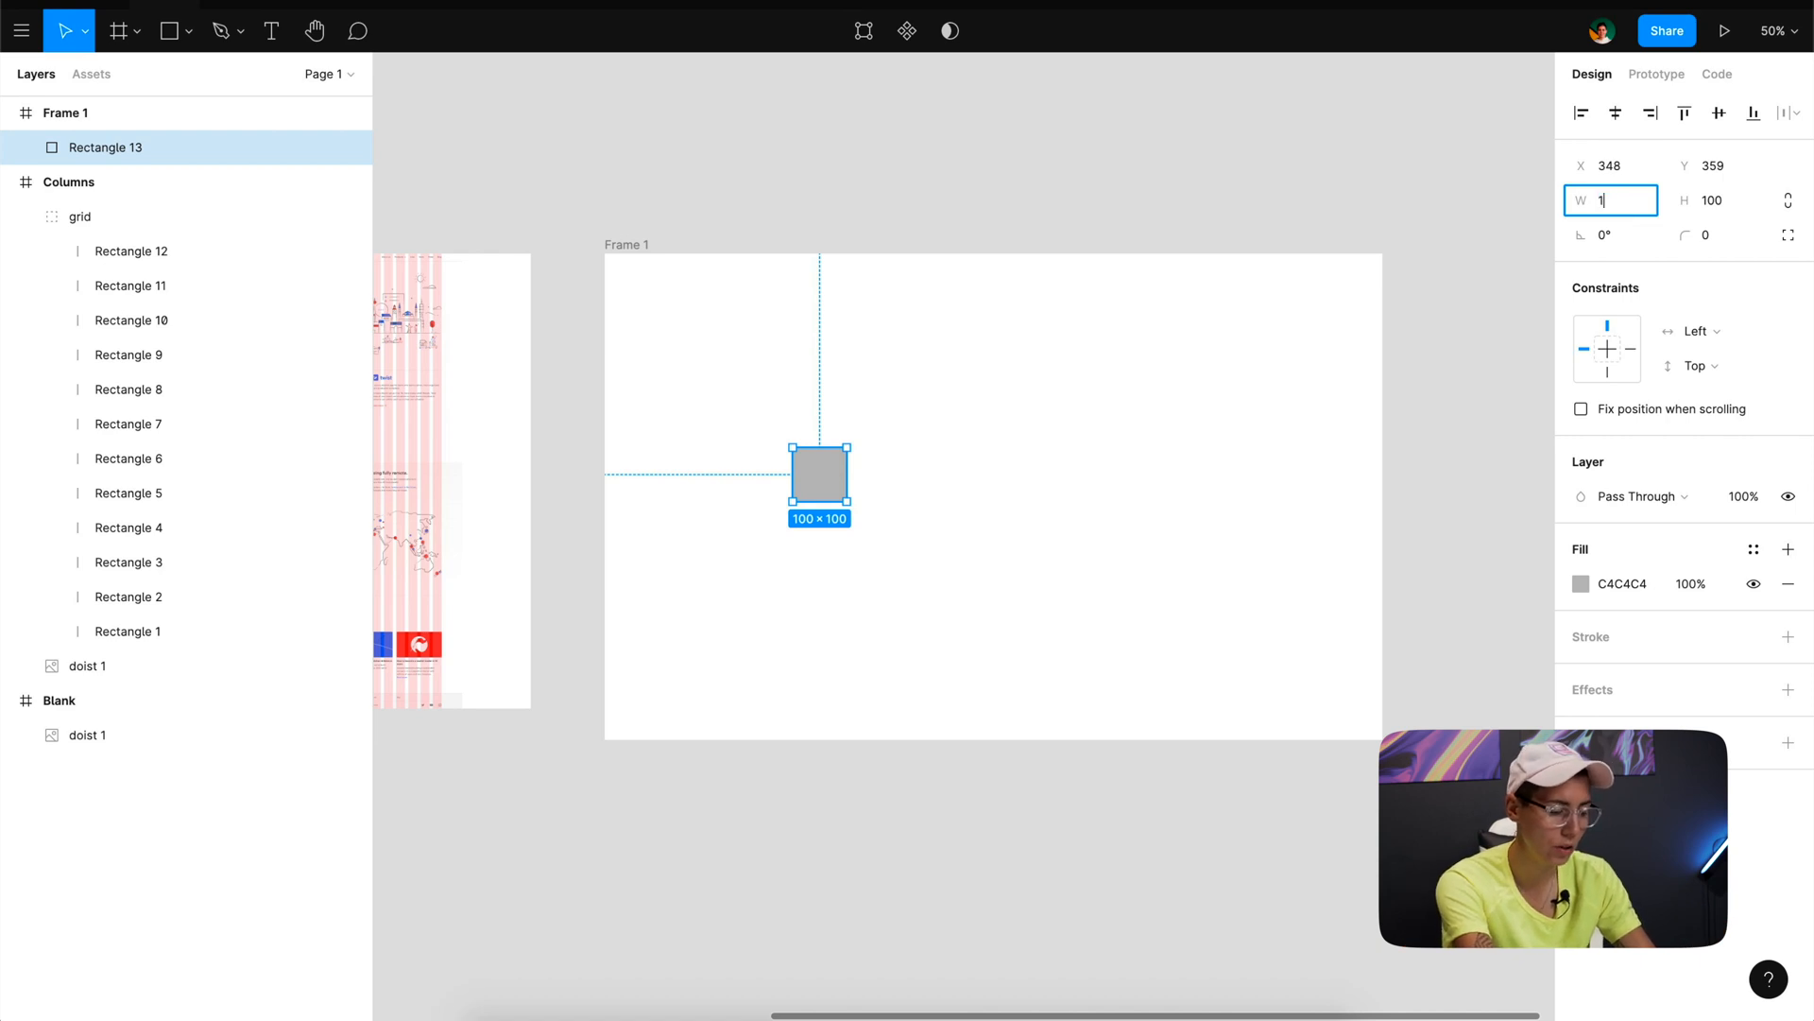
pyautogui.write('200')
pyautogui.press('Return')
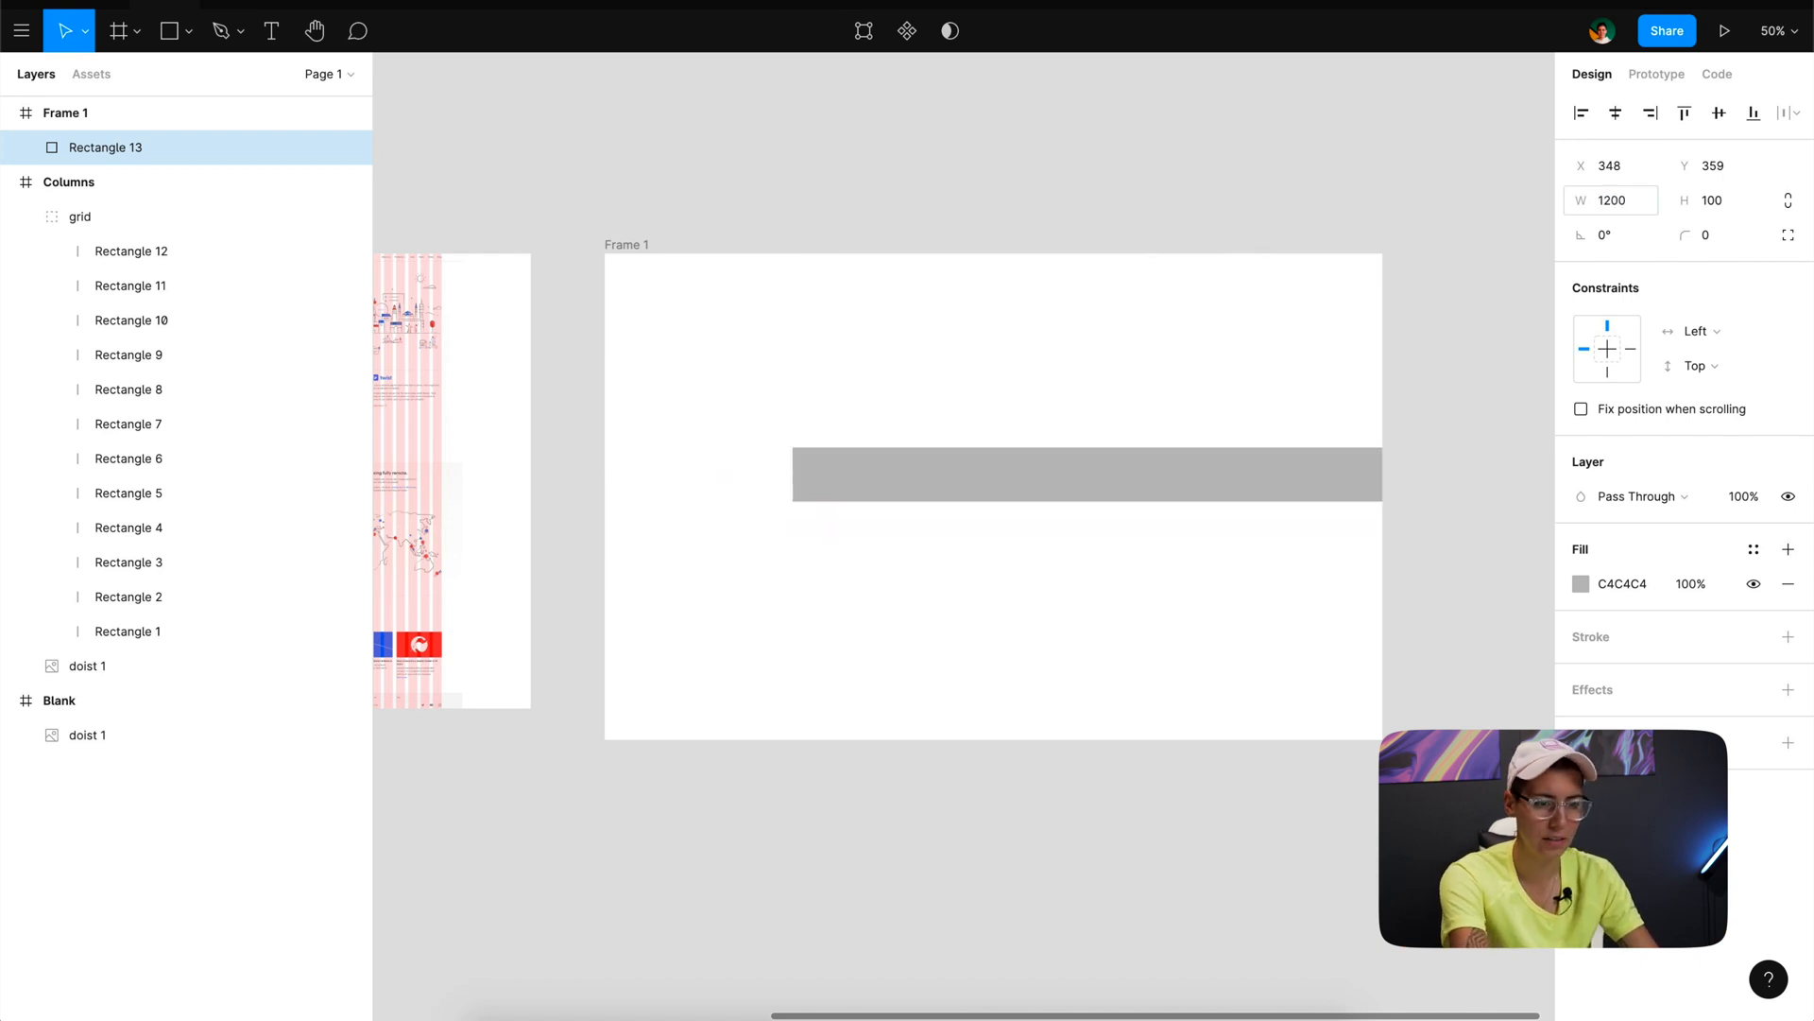
pyautogui.click(1615, 113)
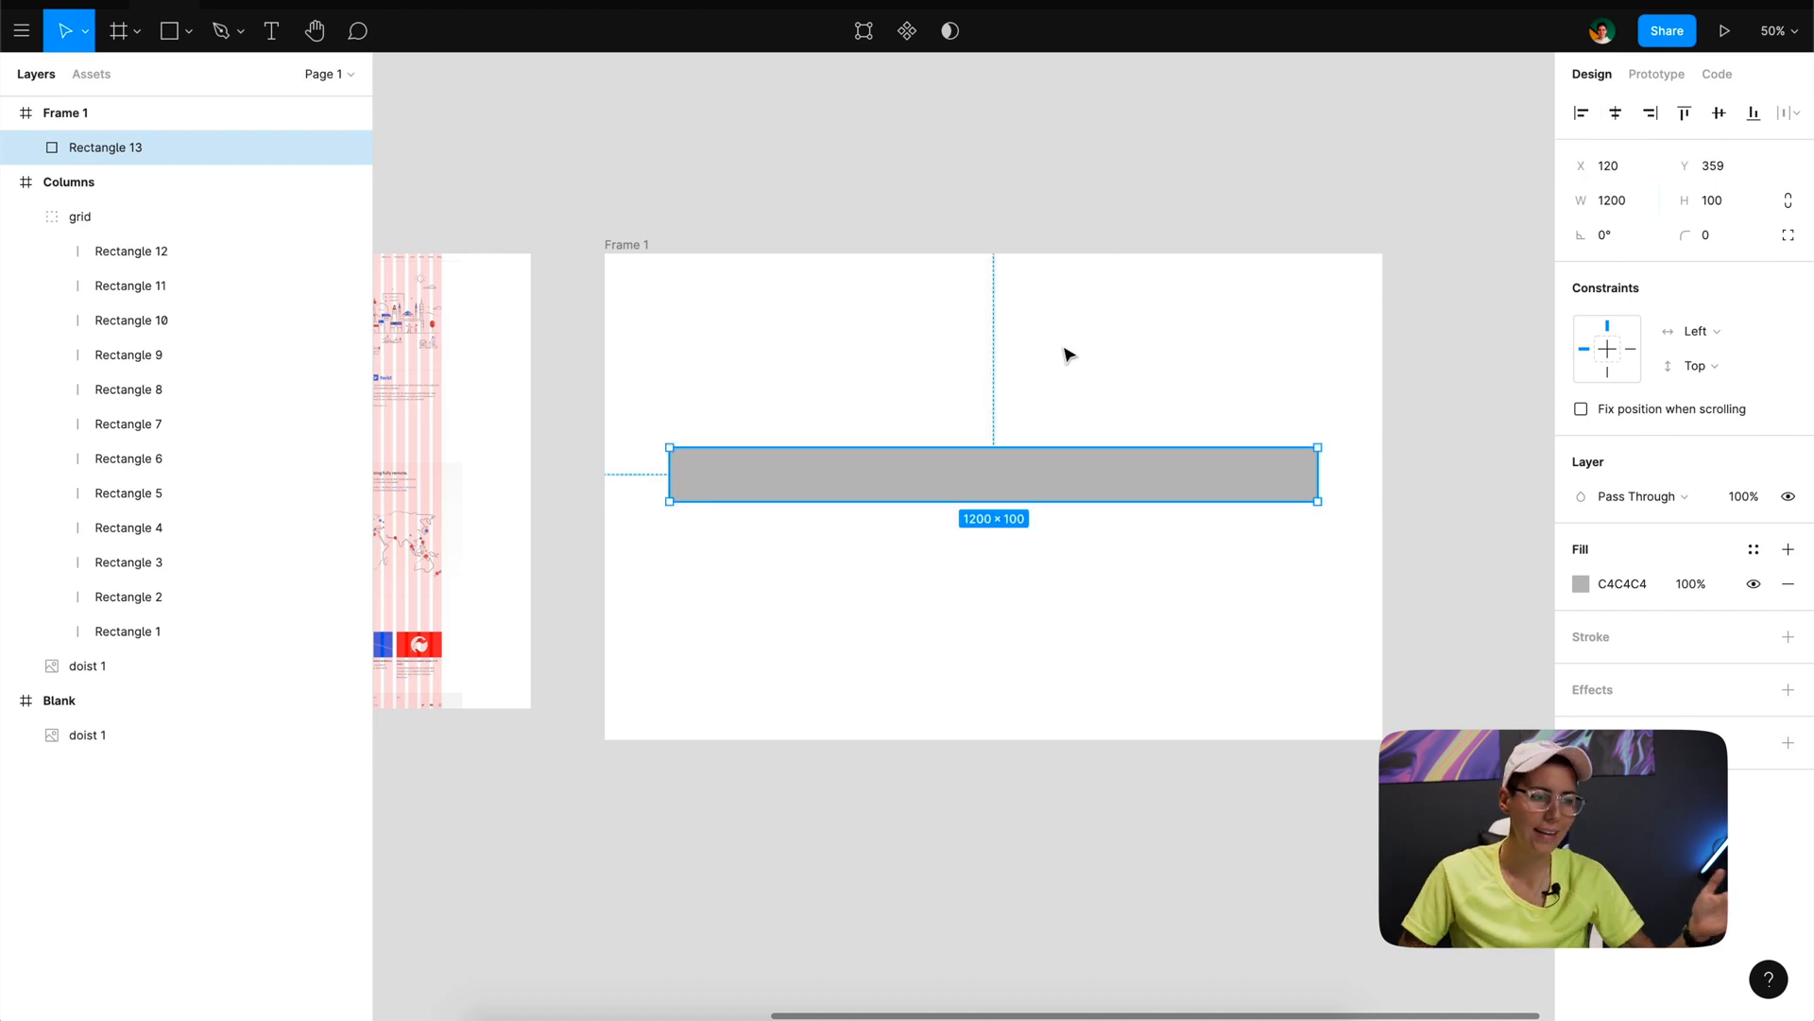
# - Add a layout grid to Frame 1, switch it to Columns and set the count to 12
pyautogui.click(629, 246)
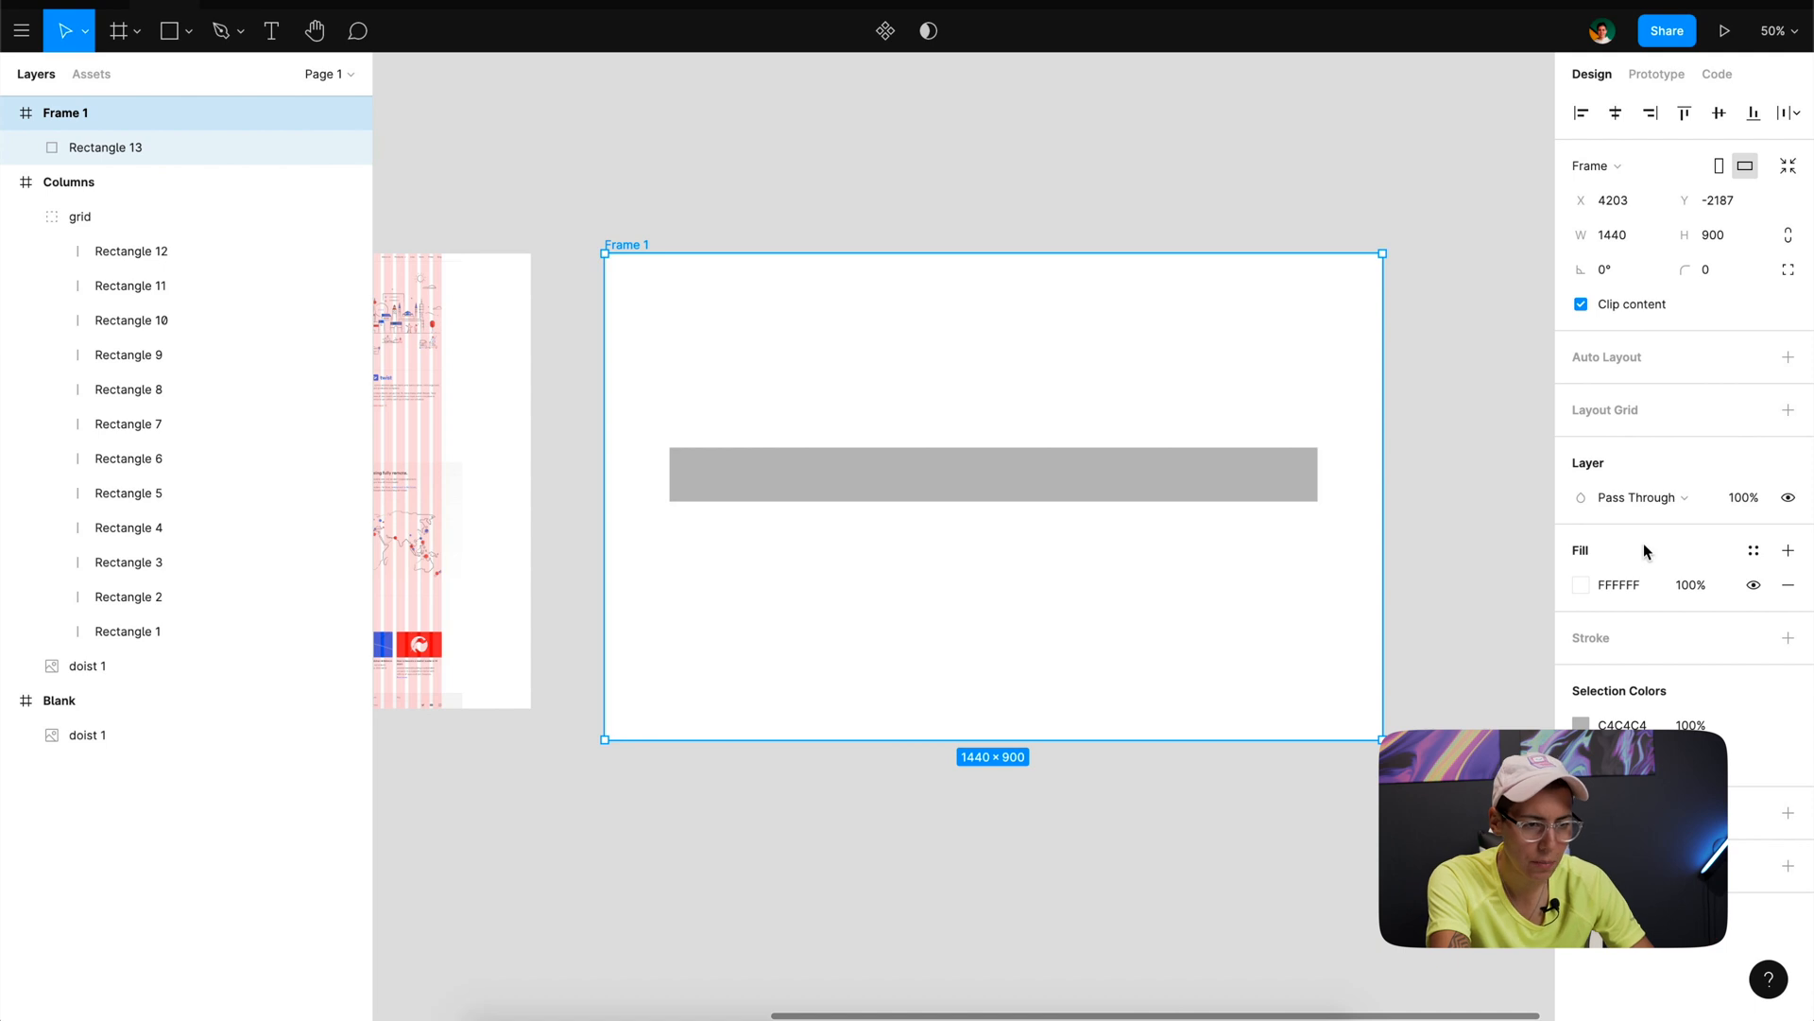
pyautogui.click(1790, 415)
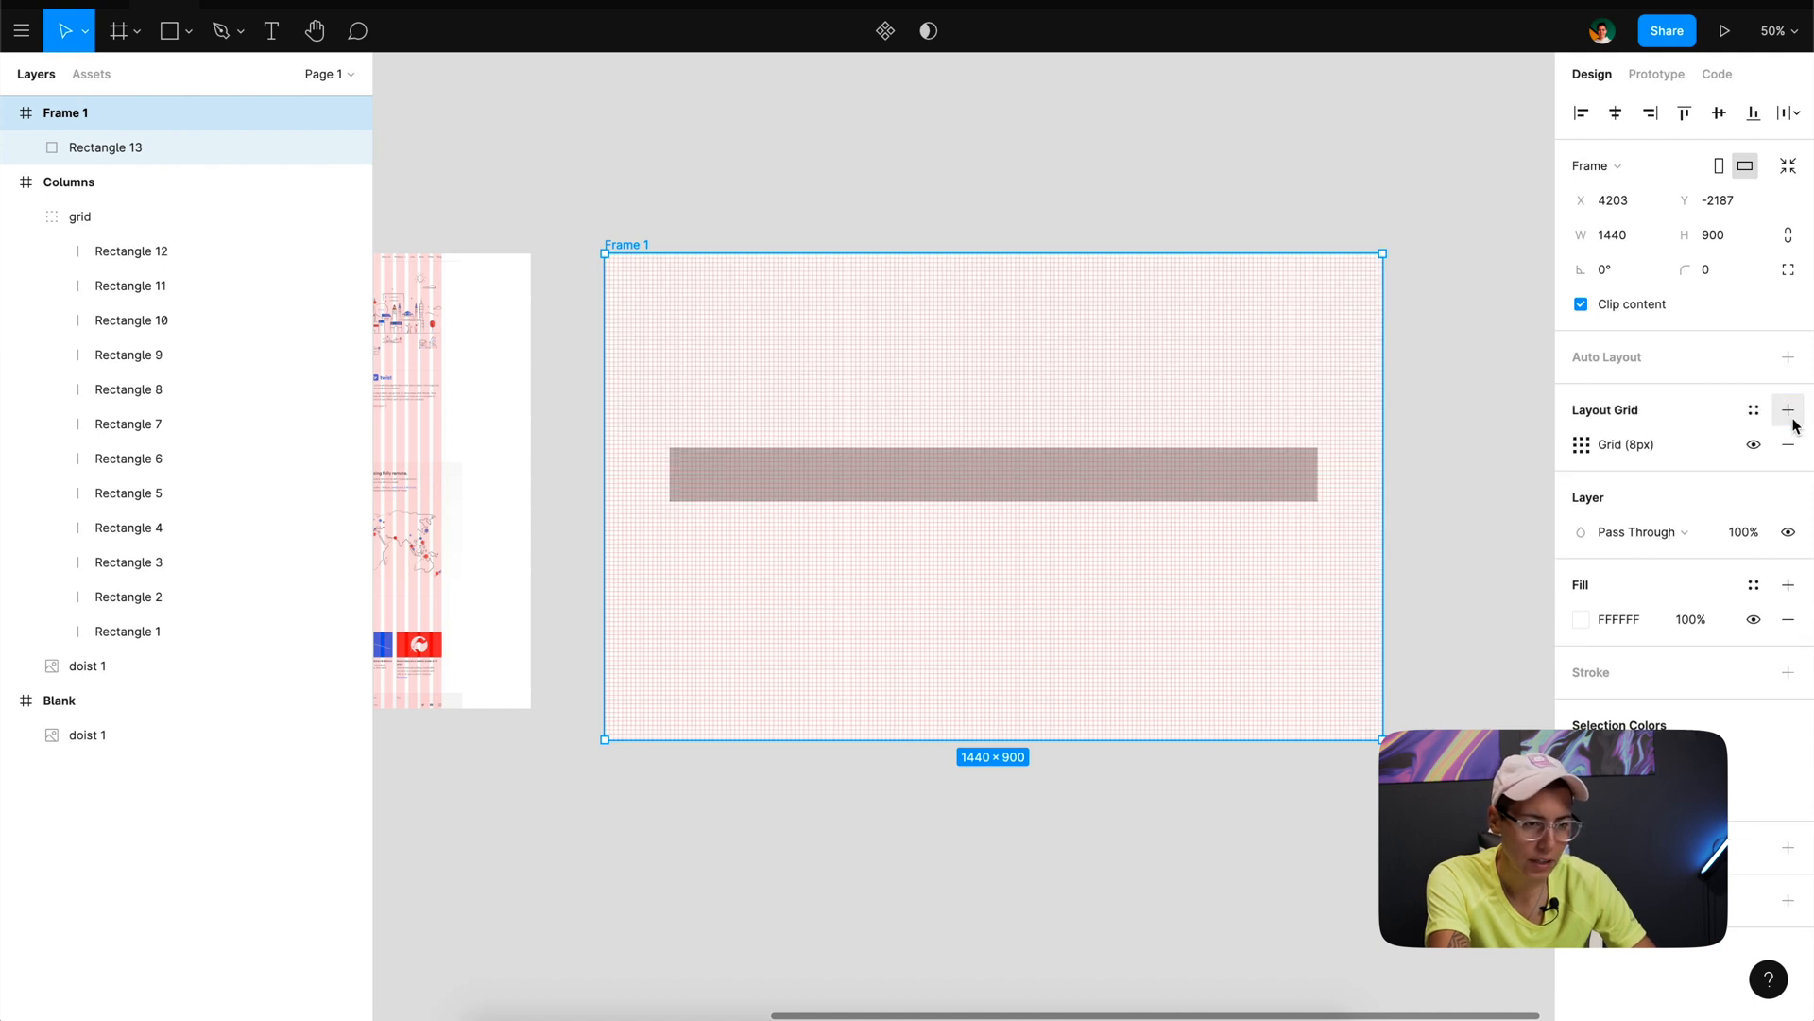
pyautogui.click(1581, 444)
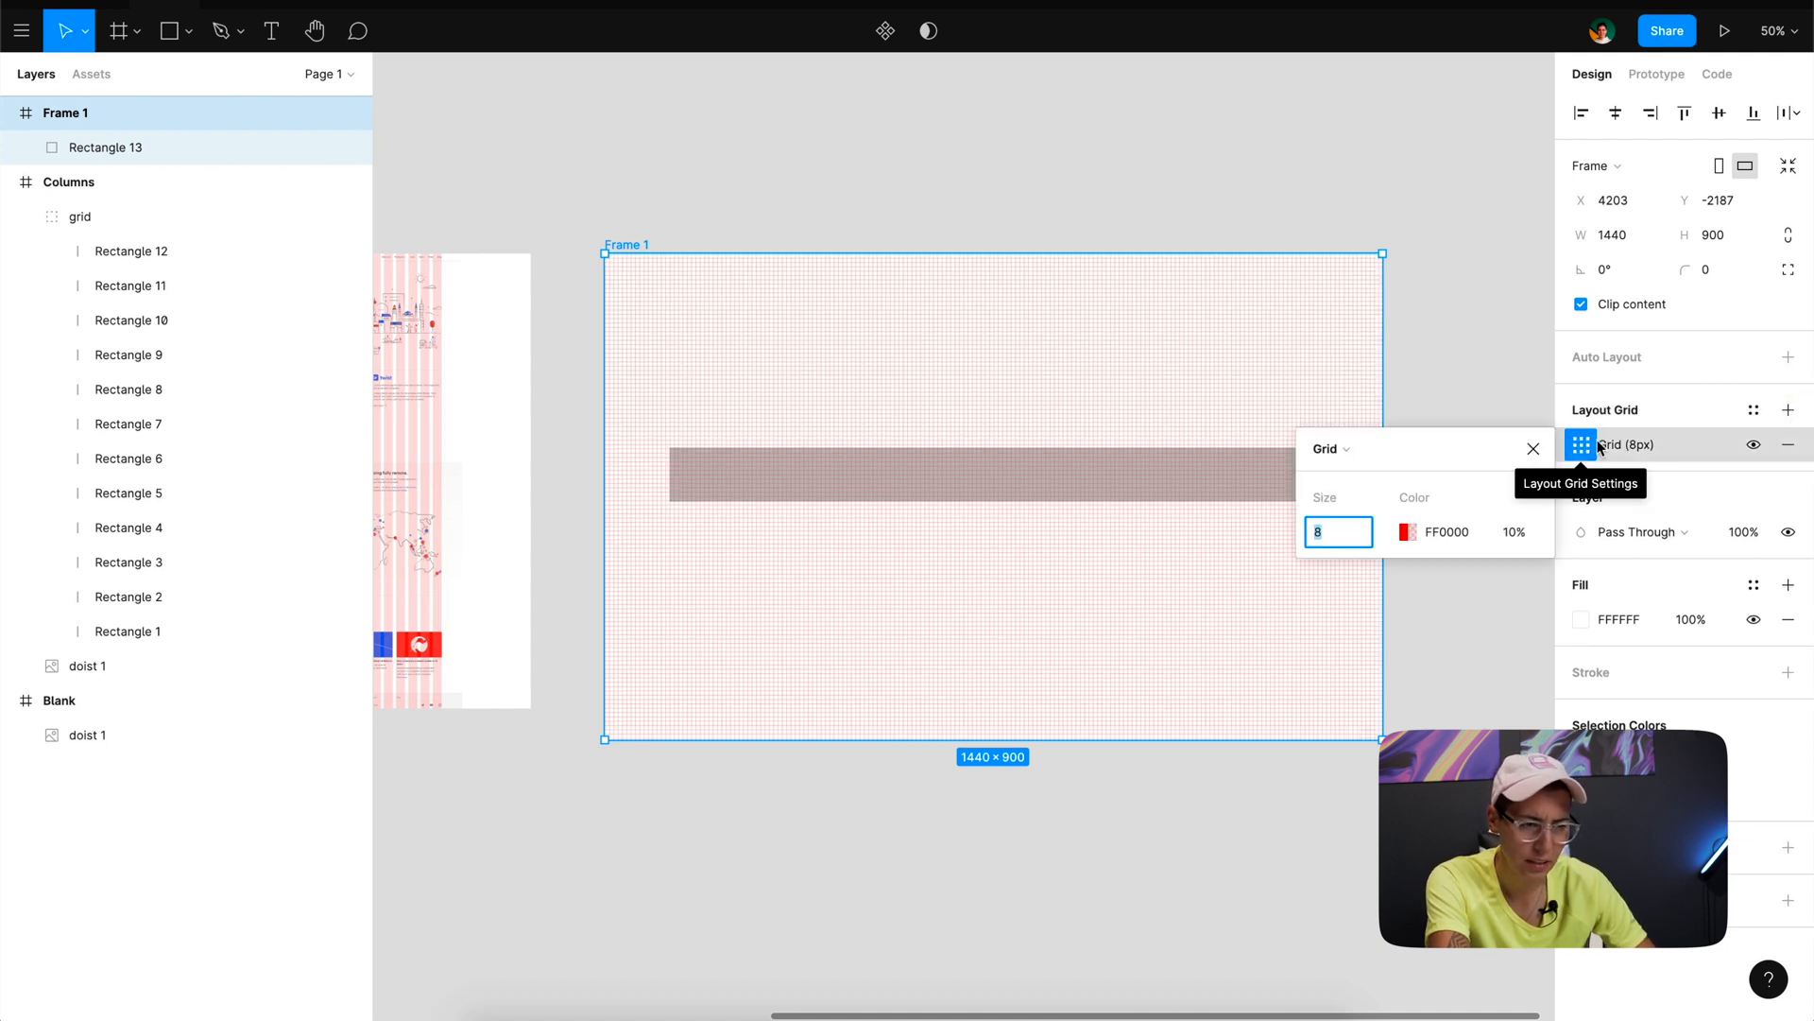
pyautogui.click(1346, 454)
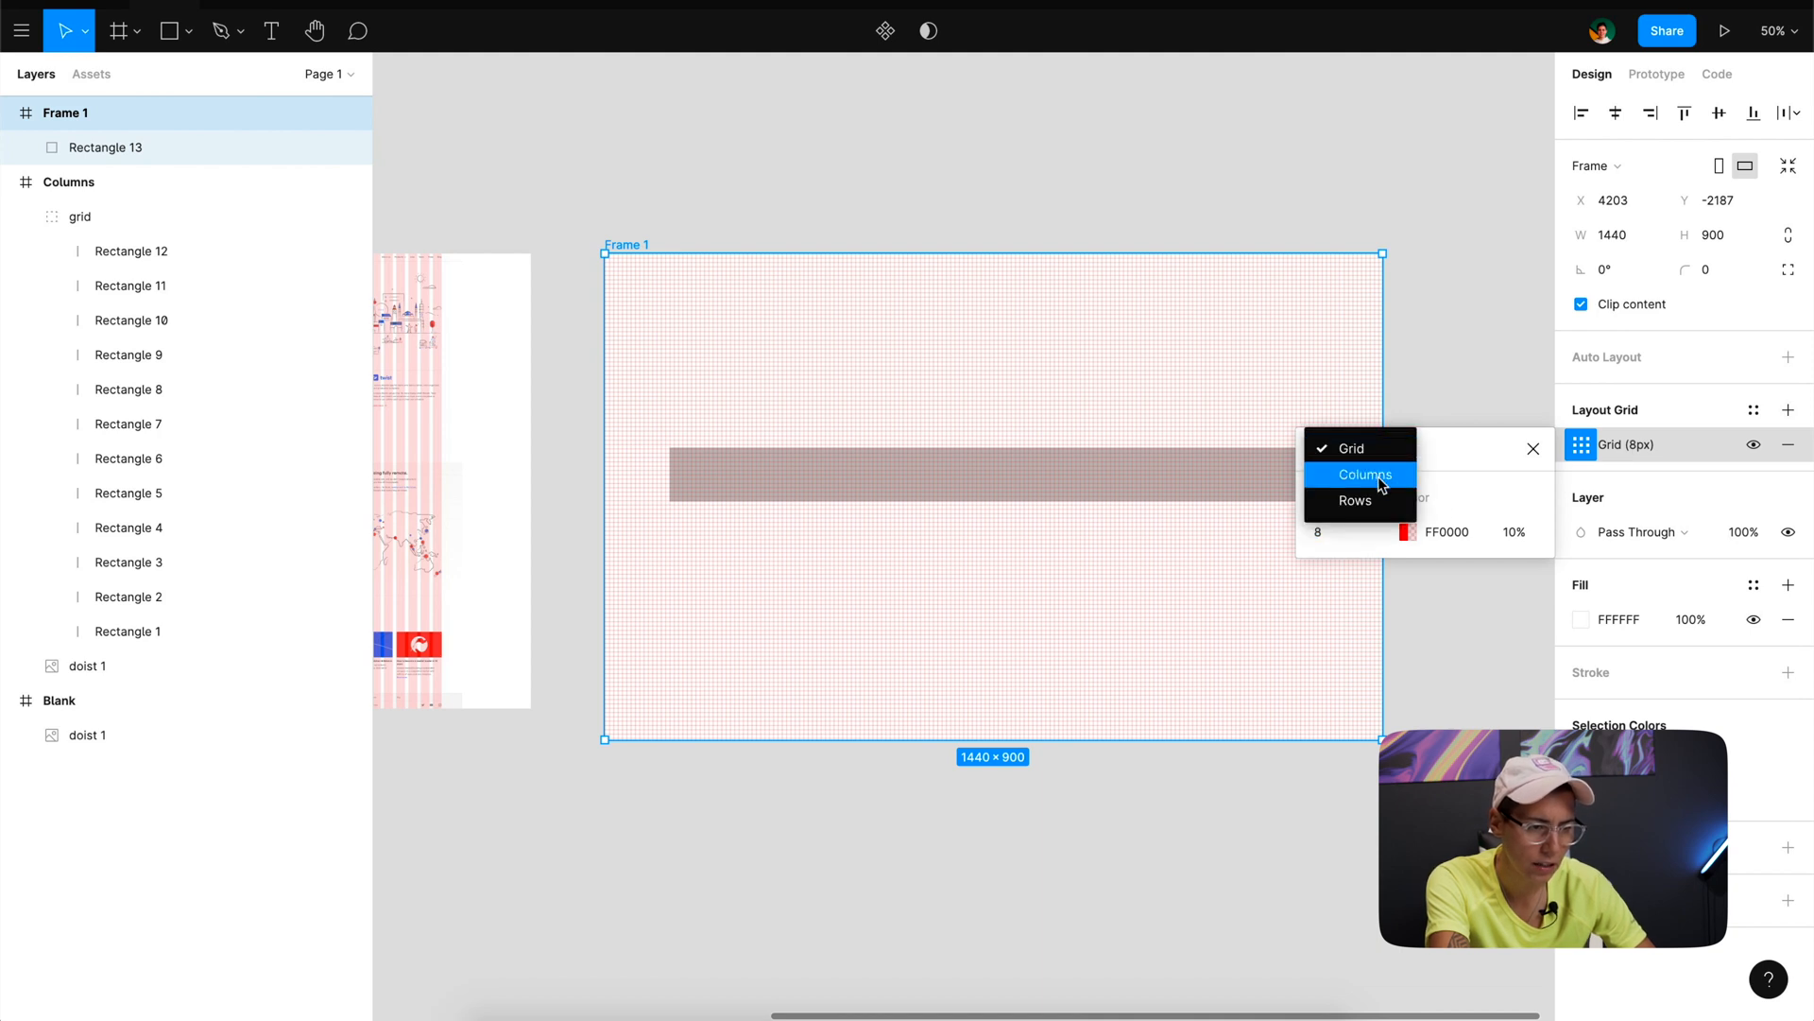
pyautogui.click(1377, 475)
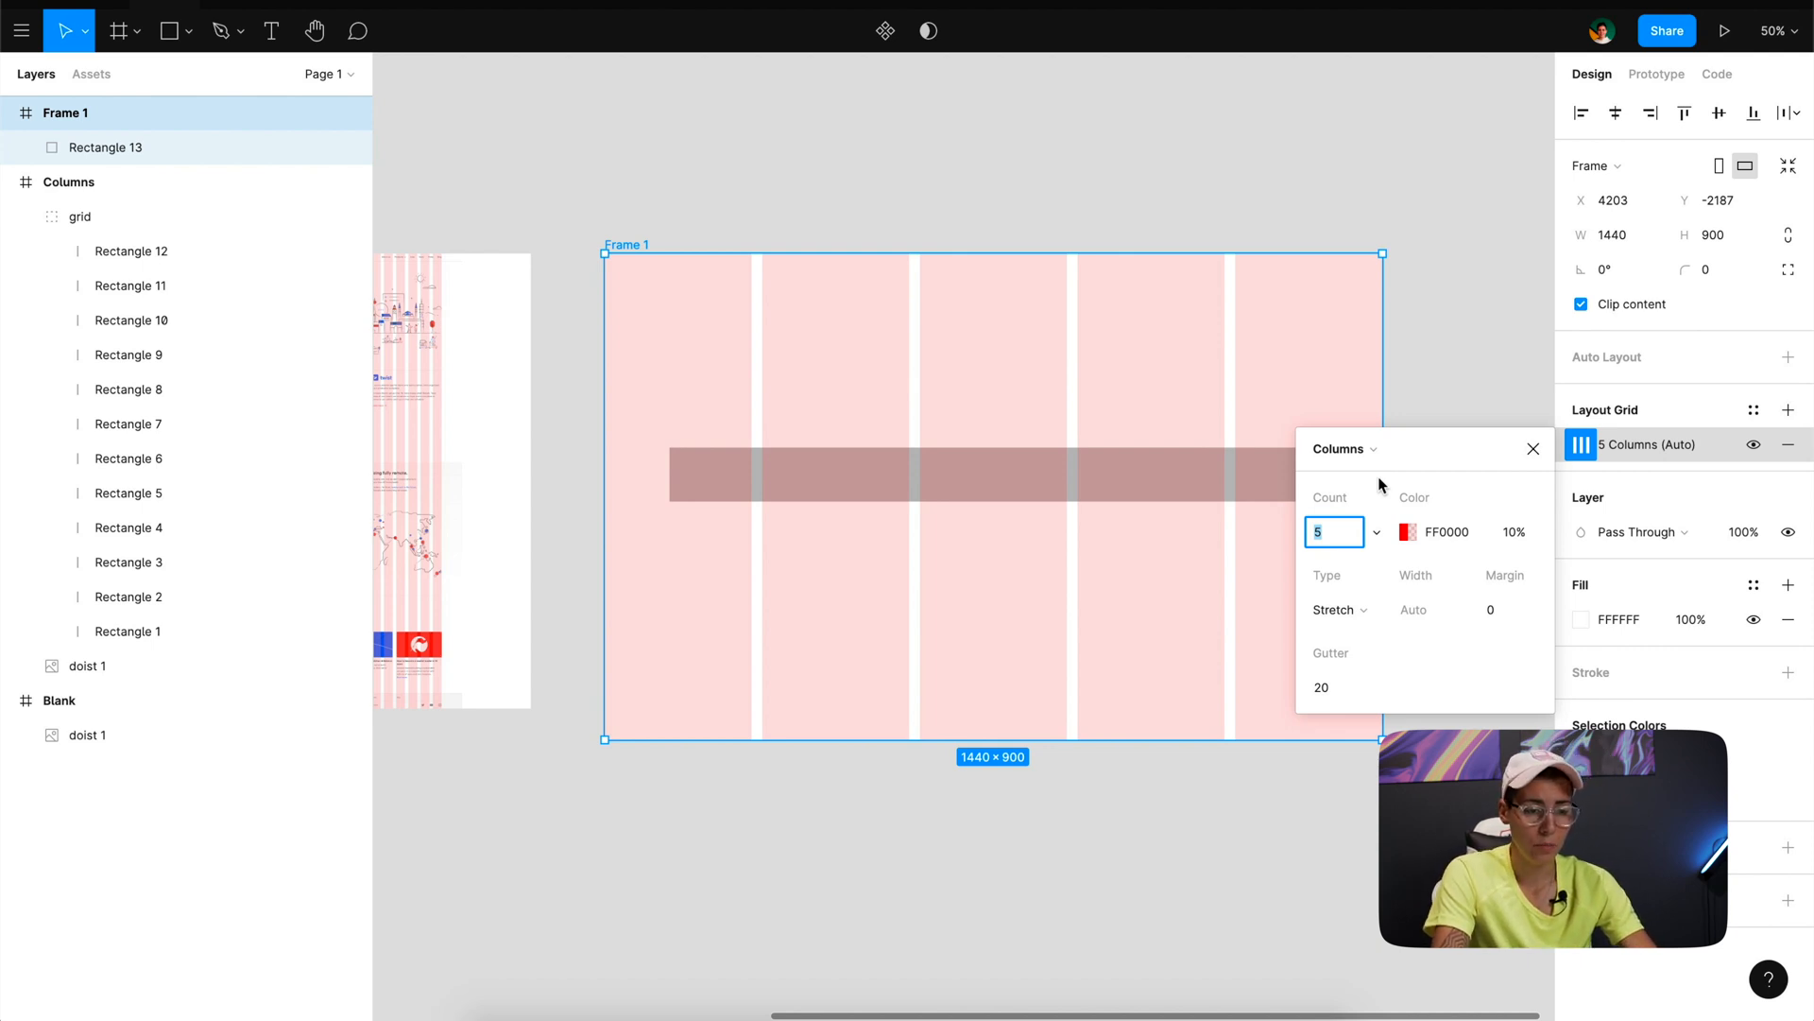
pyautogui.write('12')
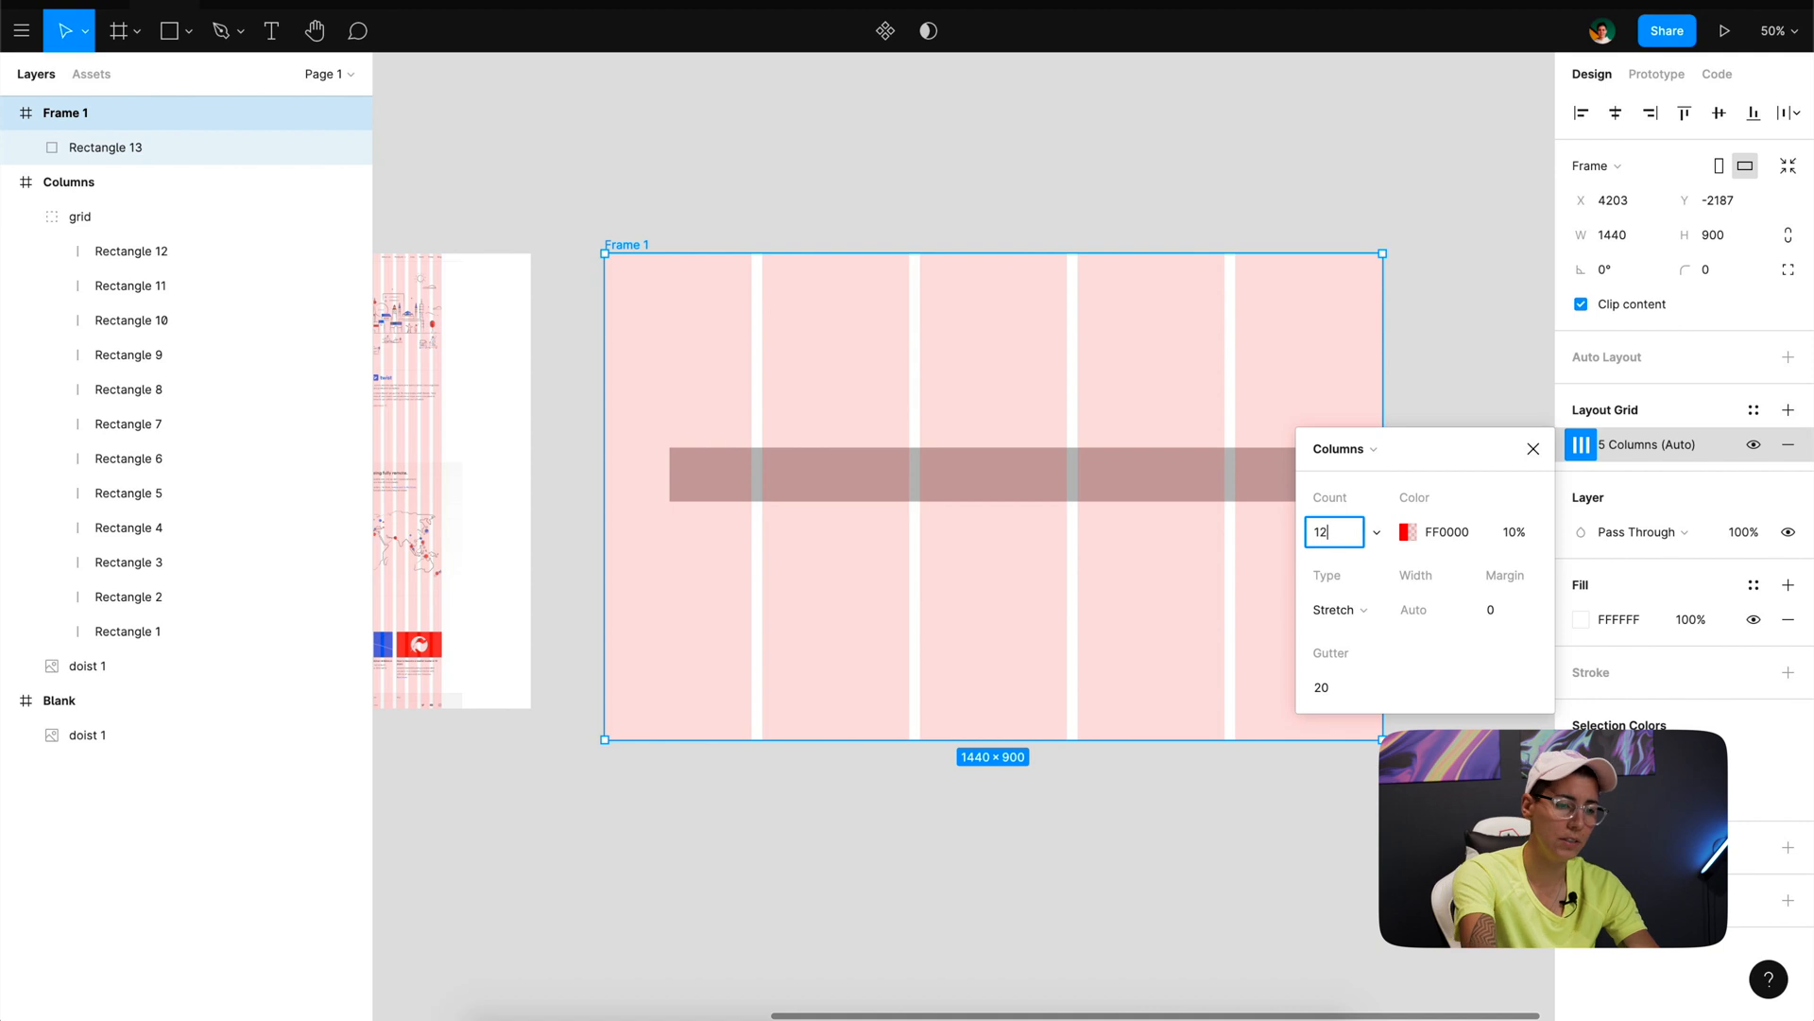
pyautogui.press('Return')
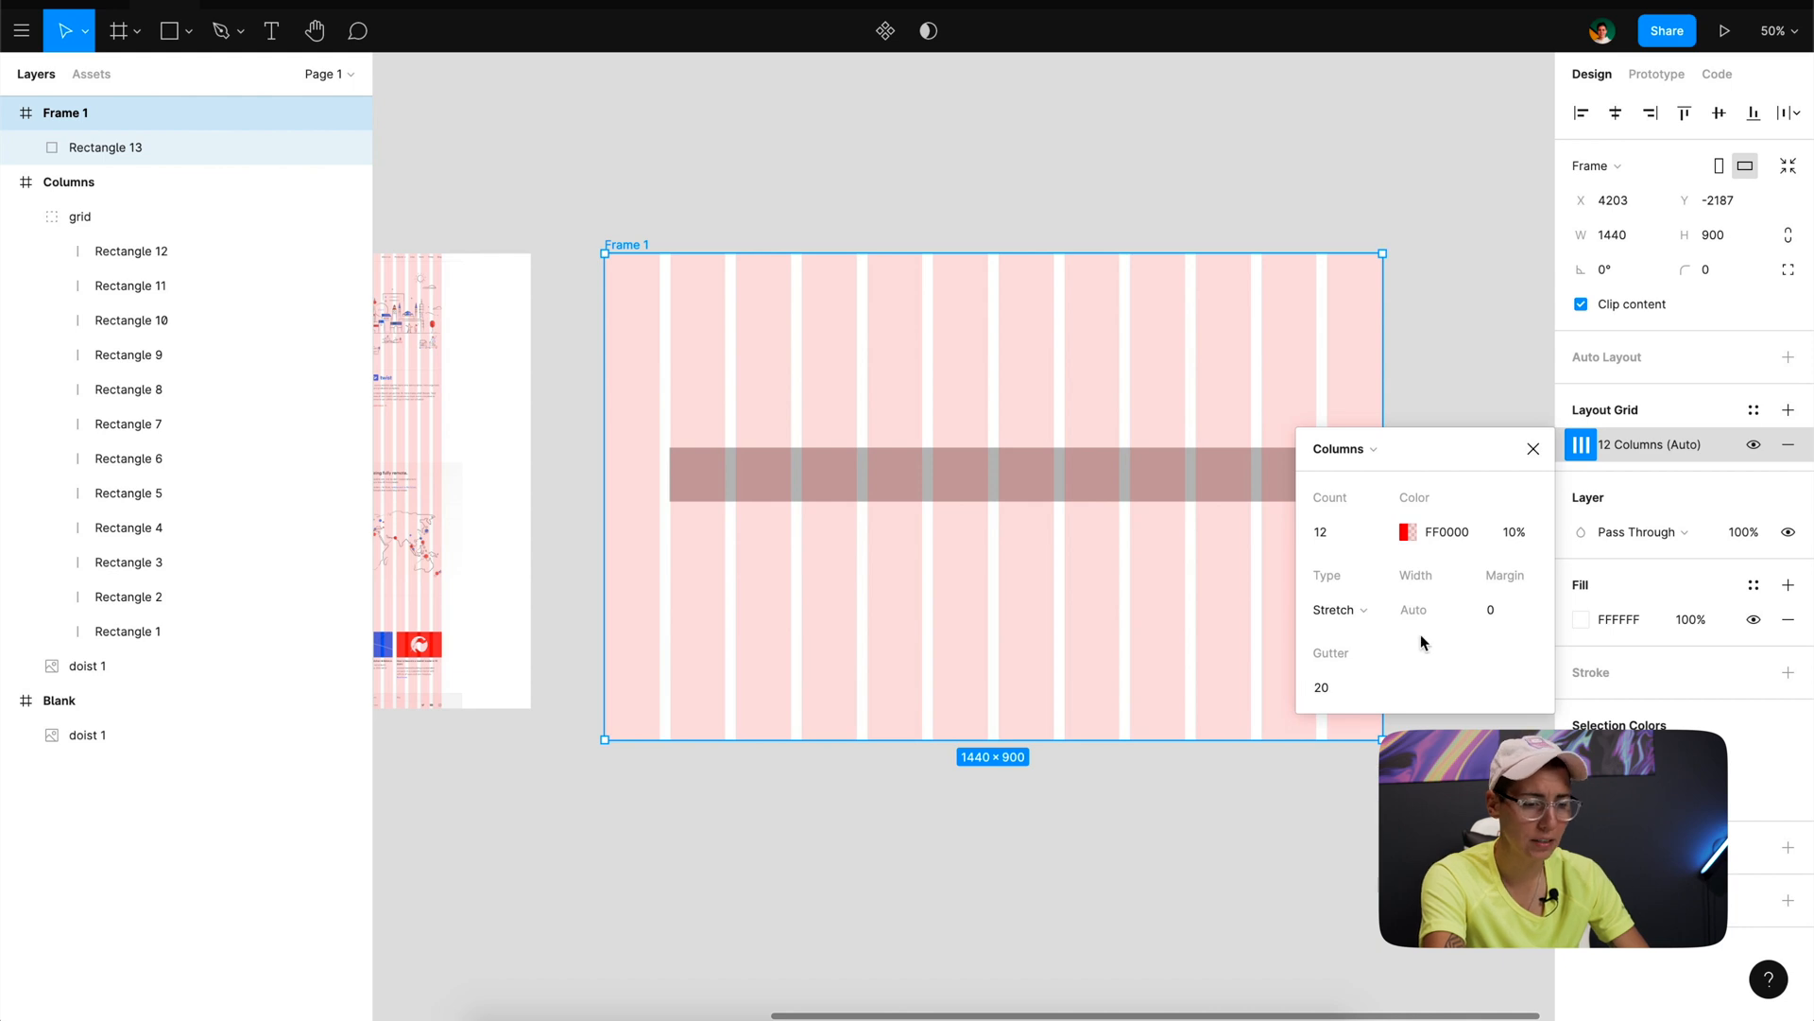
# - Set the column grid's margin to 120 so the outer columns line up with the rectangle's edges
pyautogui.click(1505, 612)
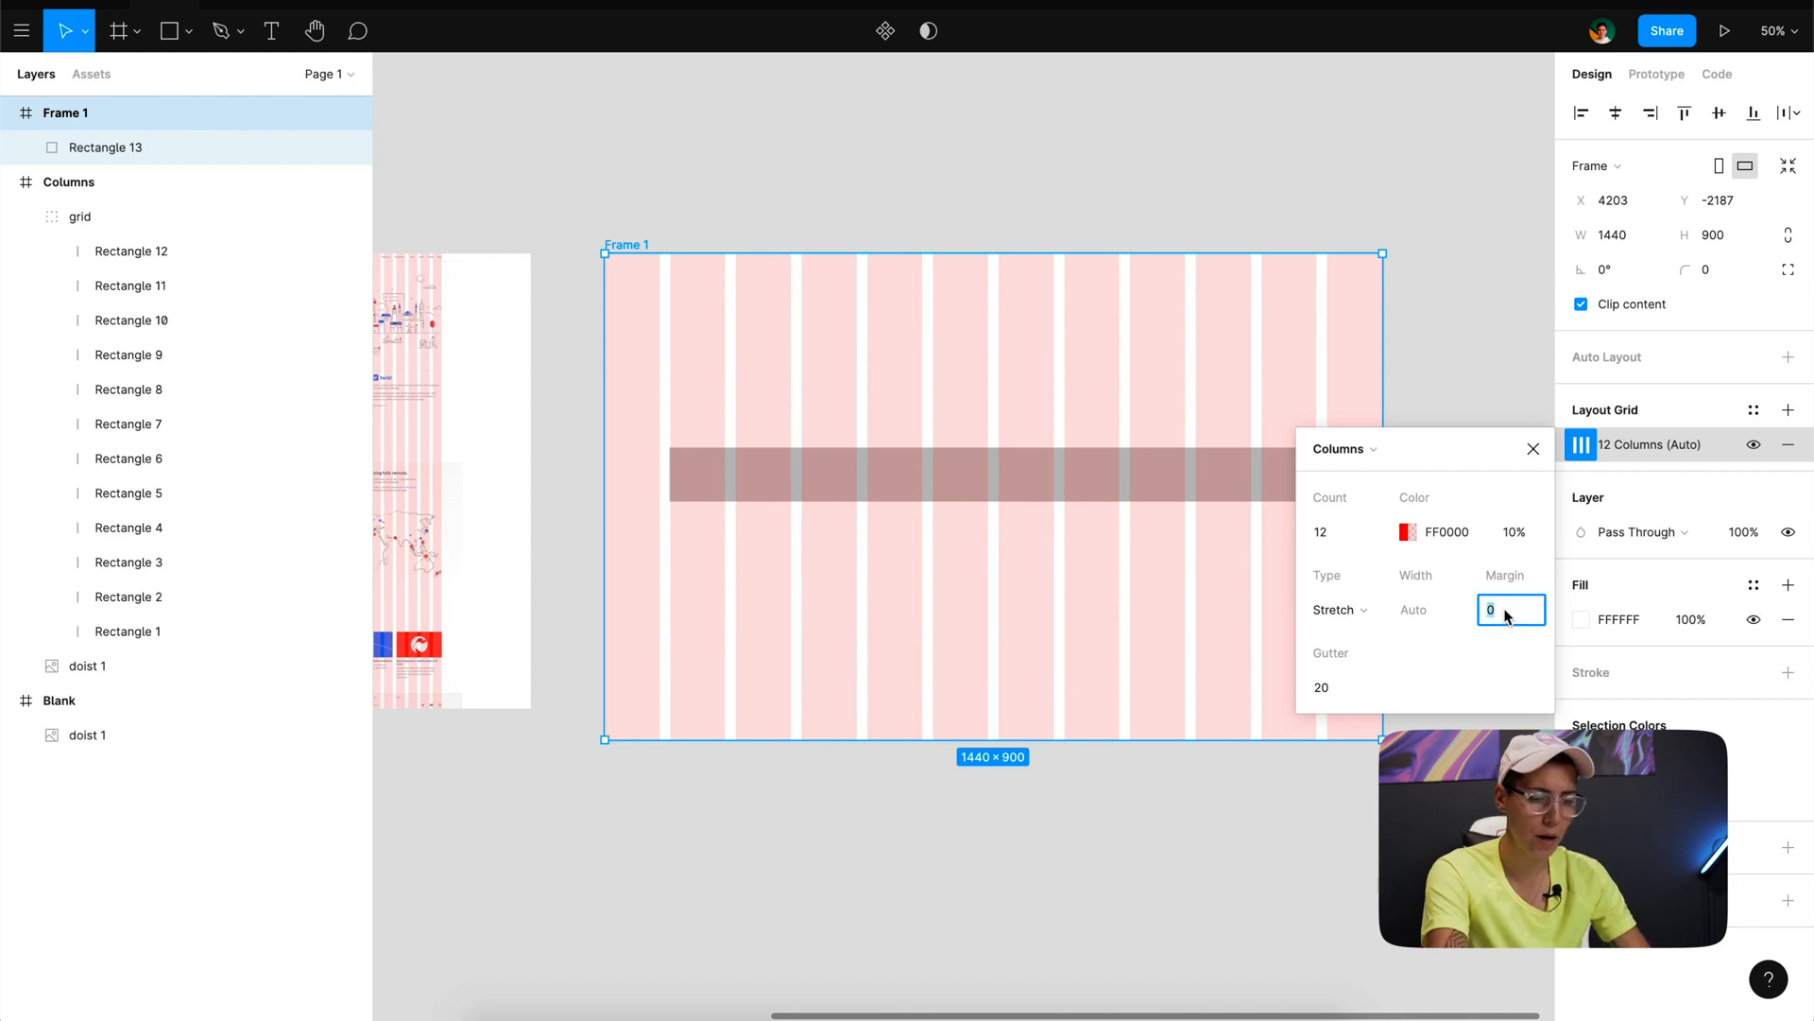
pyautogui.write('72')
pyautogui.press('Return')
pyautogui.hotkey('shift', 'Up')
pyautogui.hotkey('shift', 'Up')
pyautogui.hotkey('shift', 'Up')
pyautogui.hotkey('shift', 'Up')
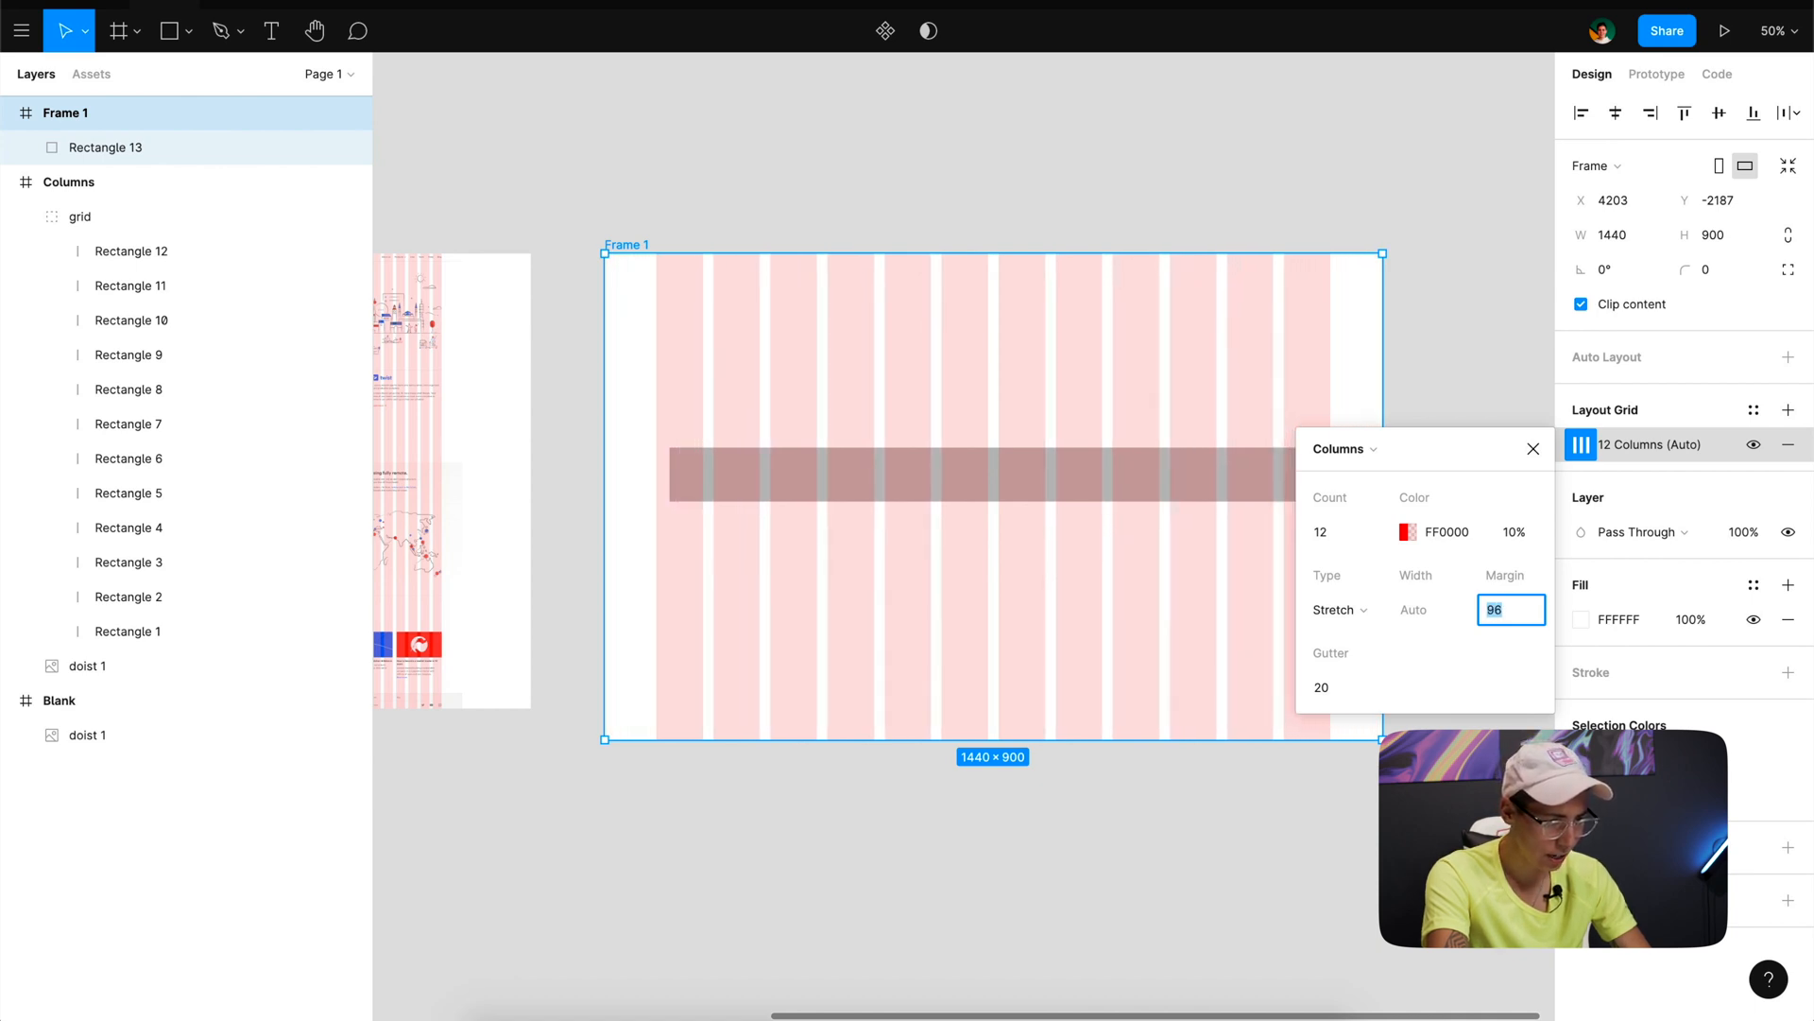
pyautogui.press('Up')
pyautogui.press('Up')
pyautogui.press('Up')
pyautogui.press('Up')
pyautogui.press('Up')
pyautogui.press('Up')
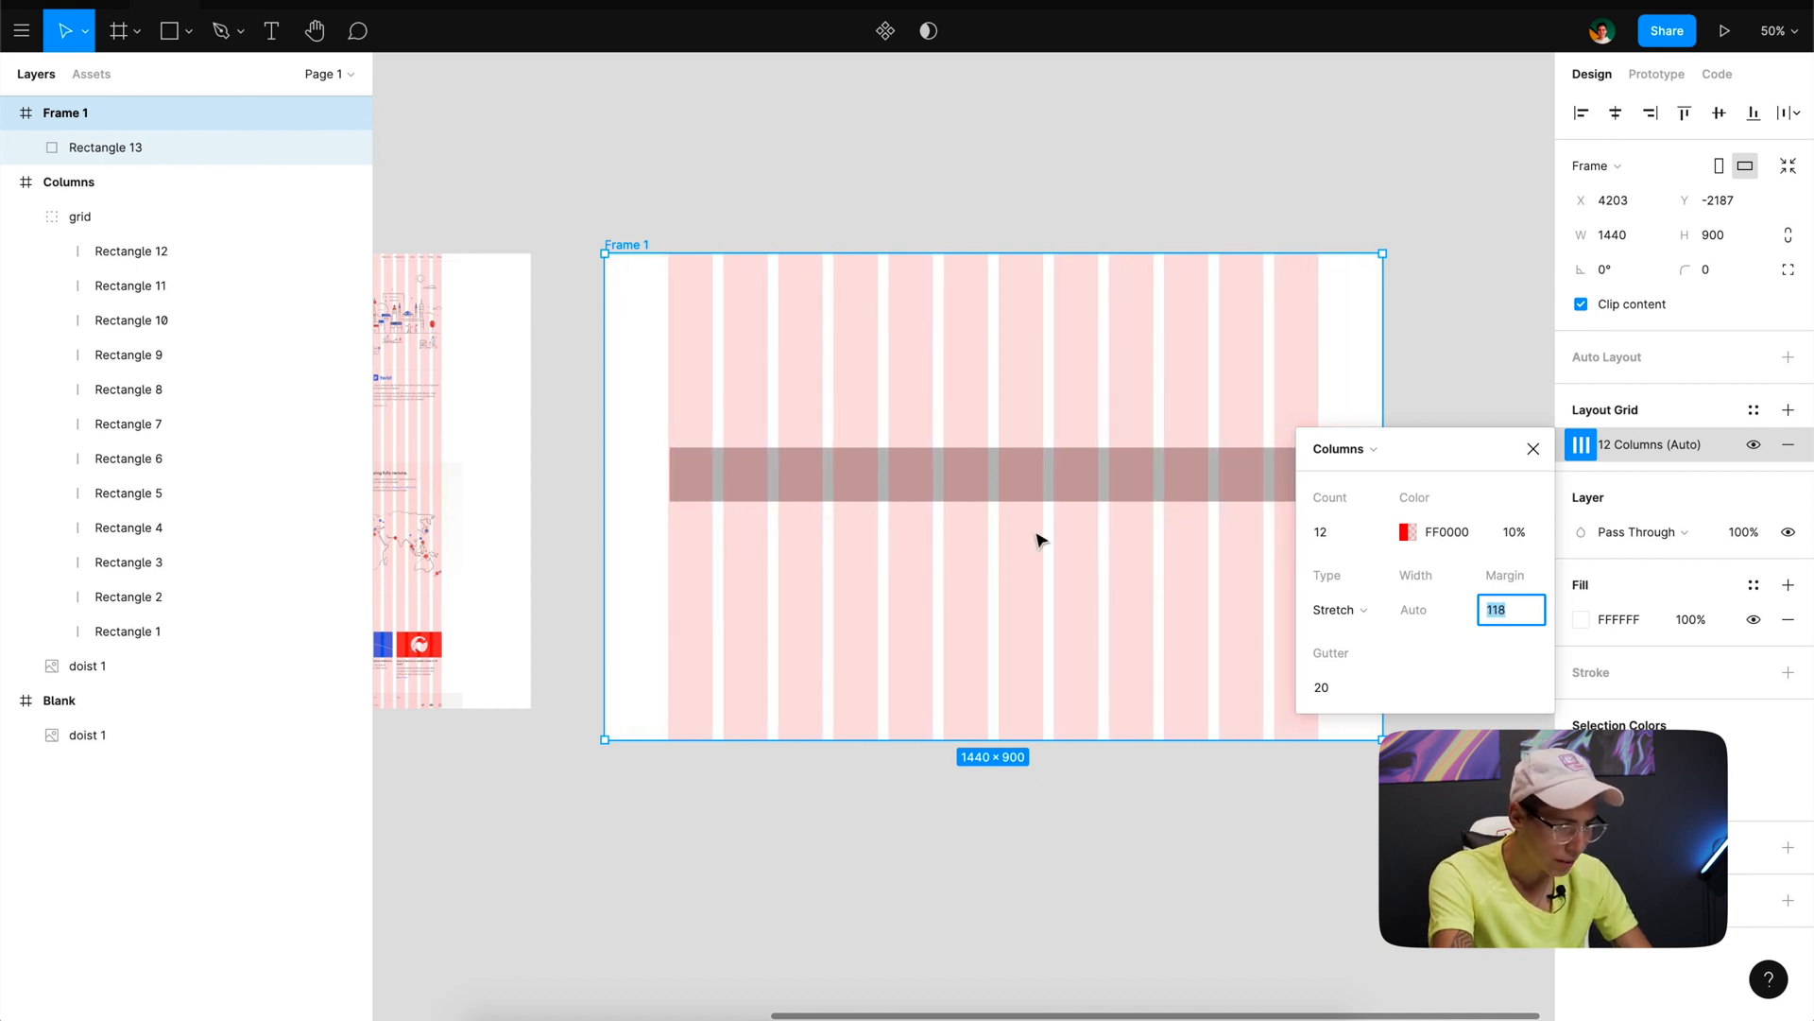
pyautogui.scroll(5, 672, 474)
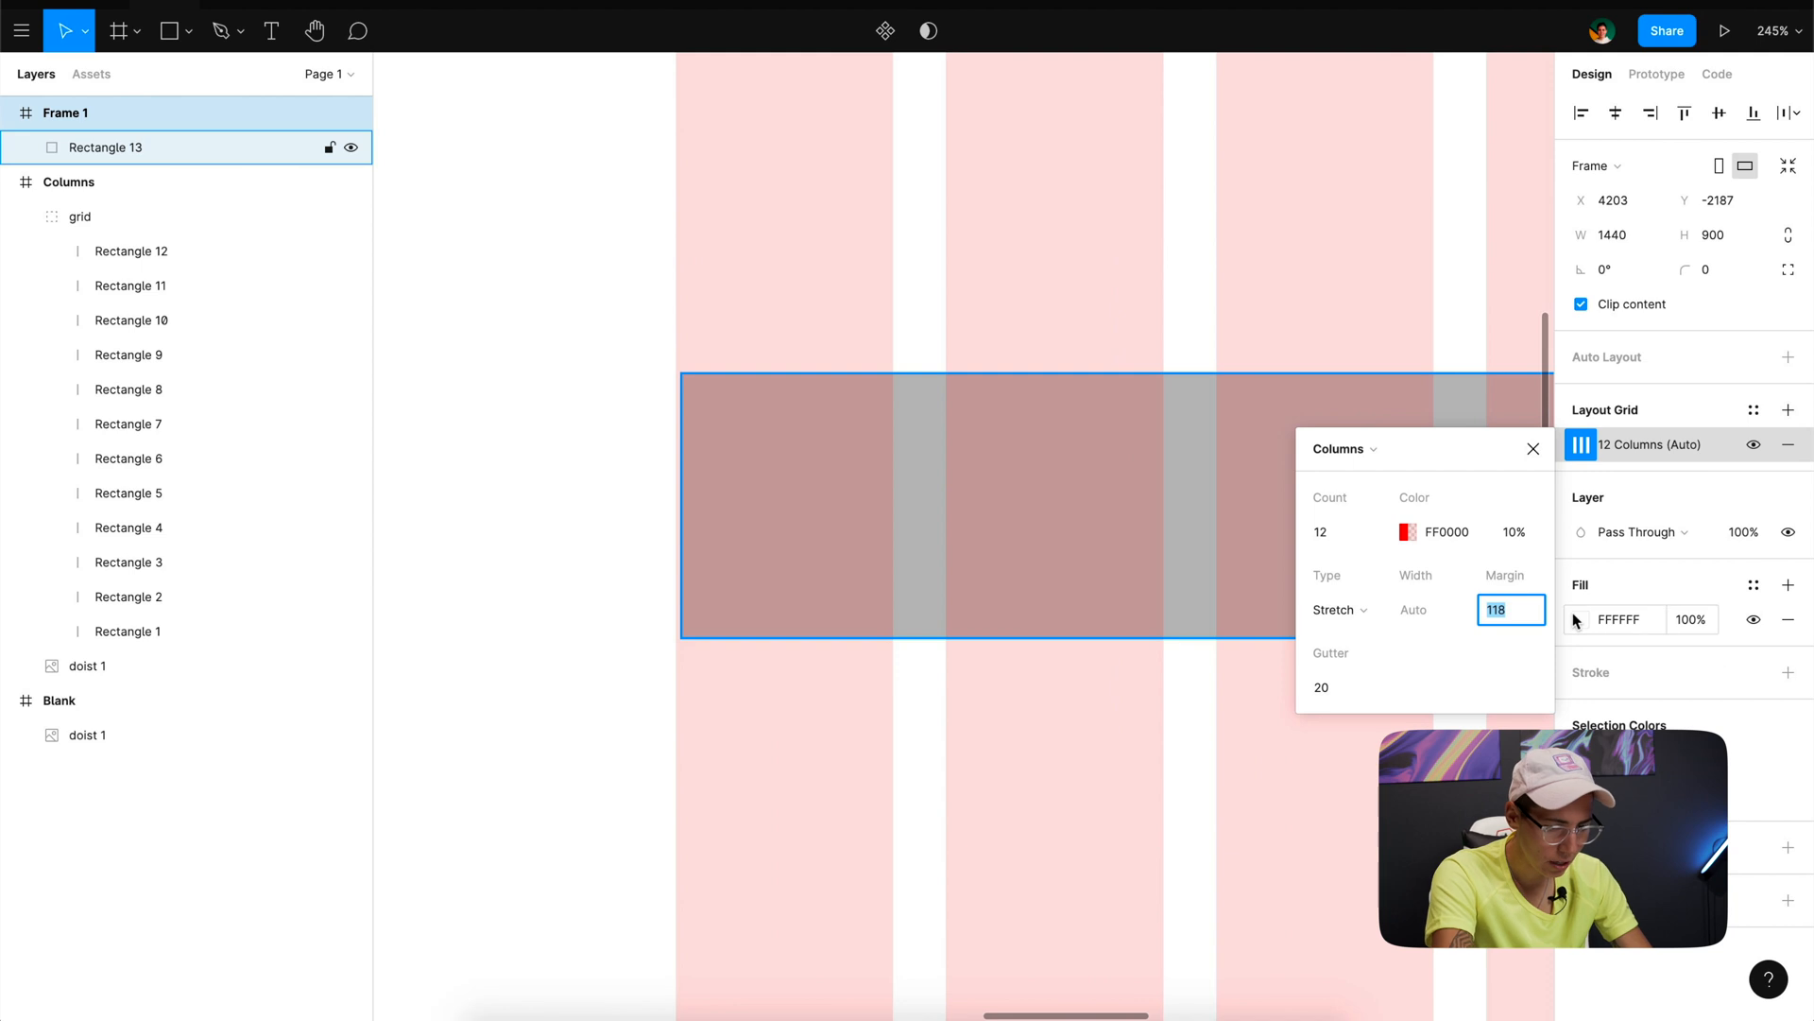
pyautogui.press('Up')
pyautogui.press('Up')
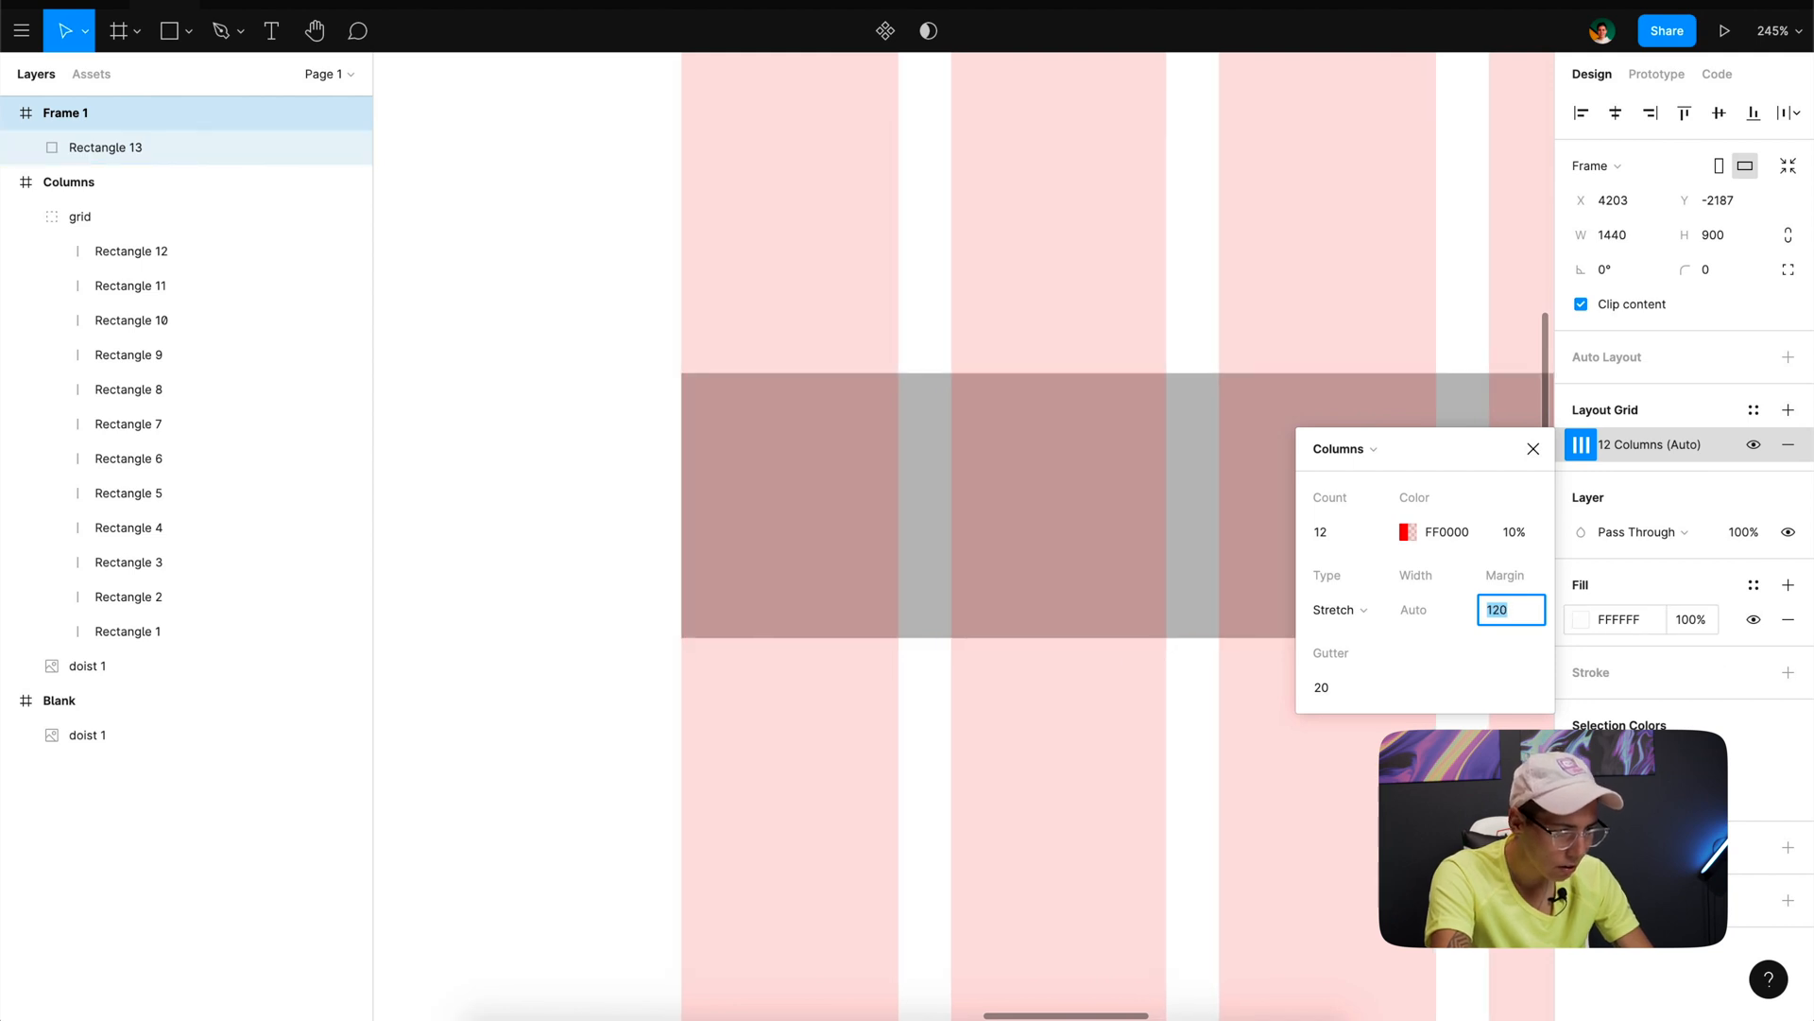
pyautogui.scroll(-5, 919, 652)
pyautogui.hscroll(3, 915, 655)
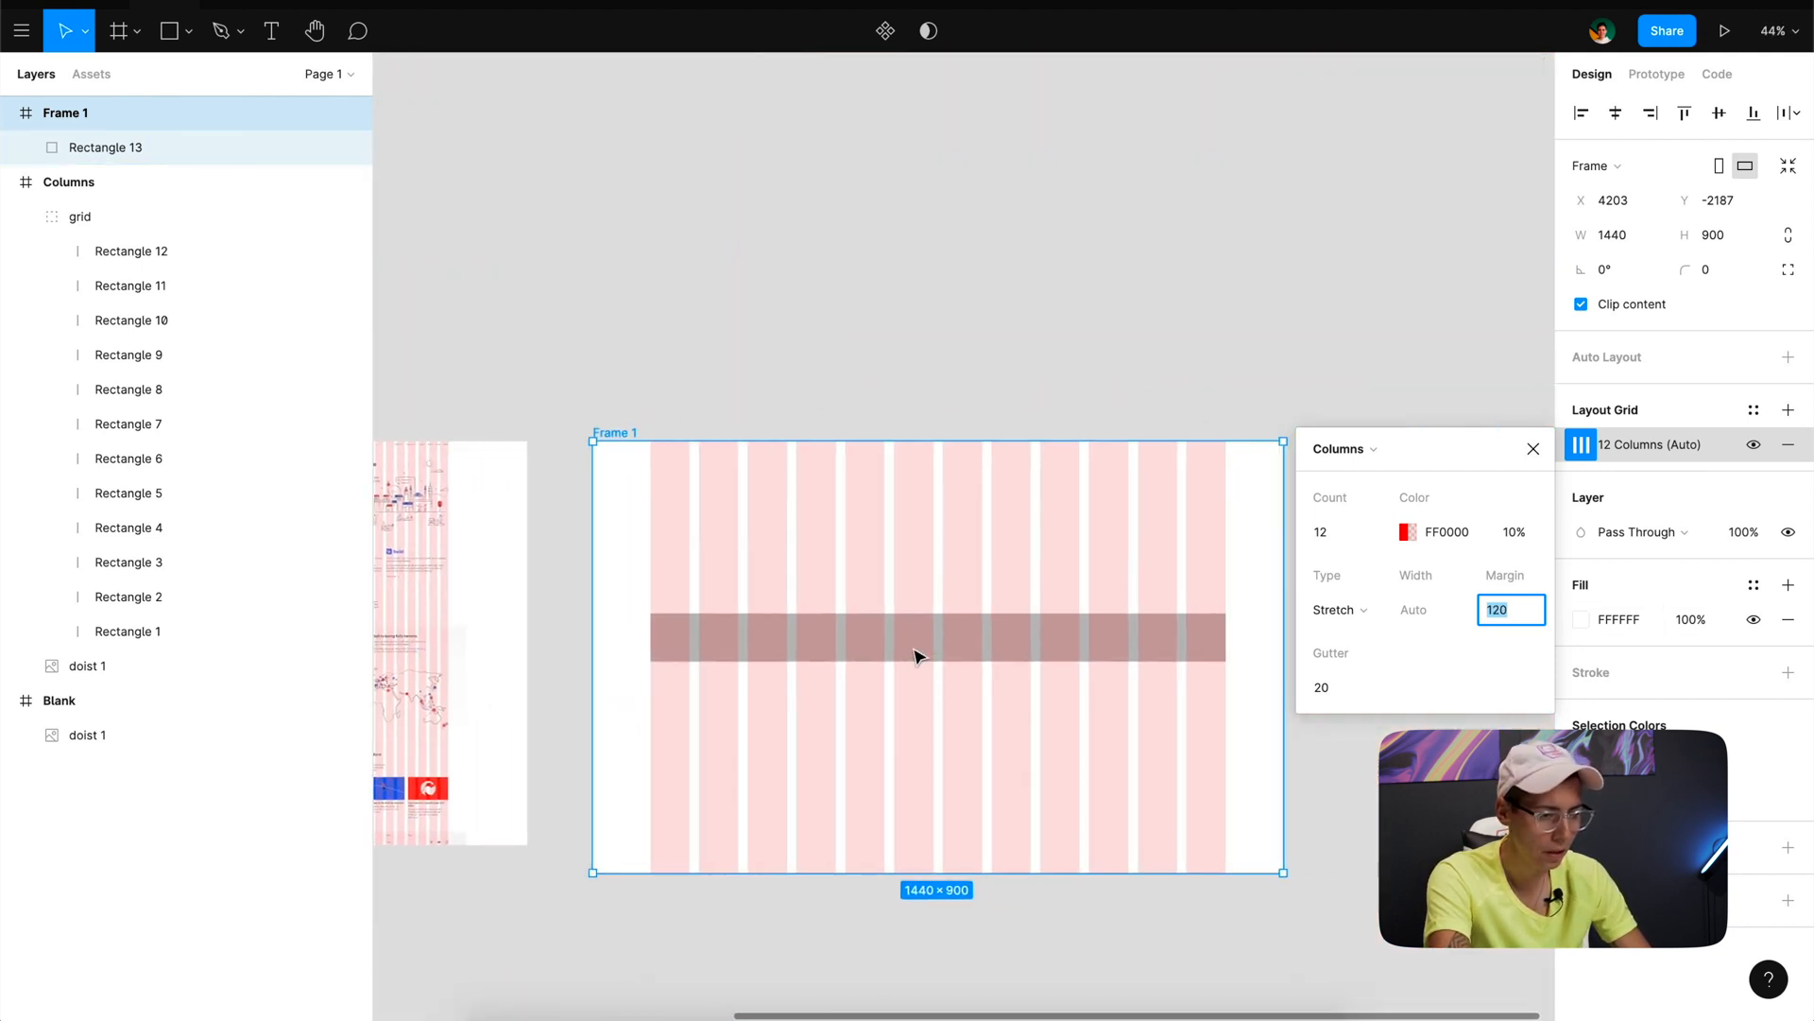
# - Close the grid settings and delete the 1200-wide guide rectangle from the frame
pyautogui.click(1340, 785)
pyautogui.click(1137, 645)
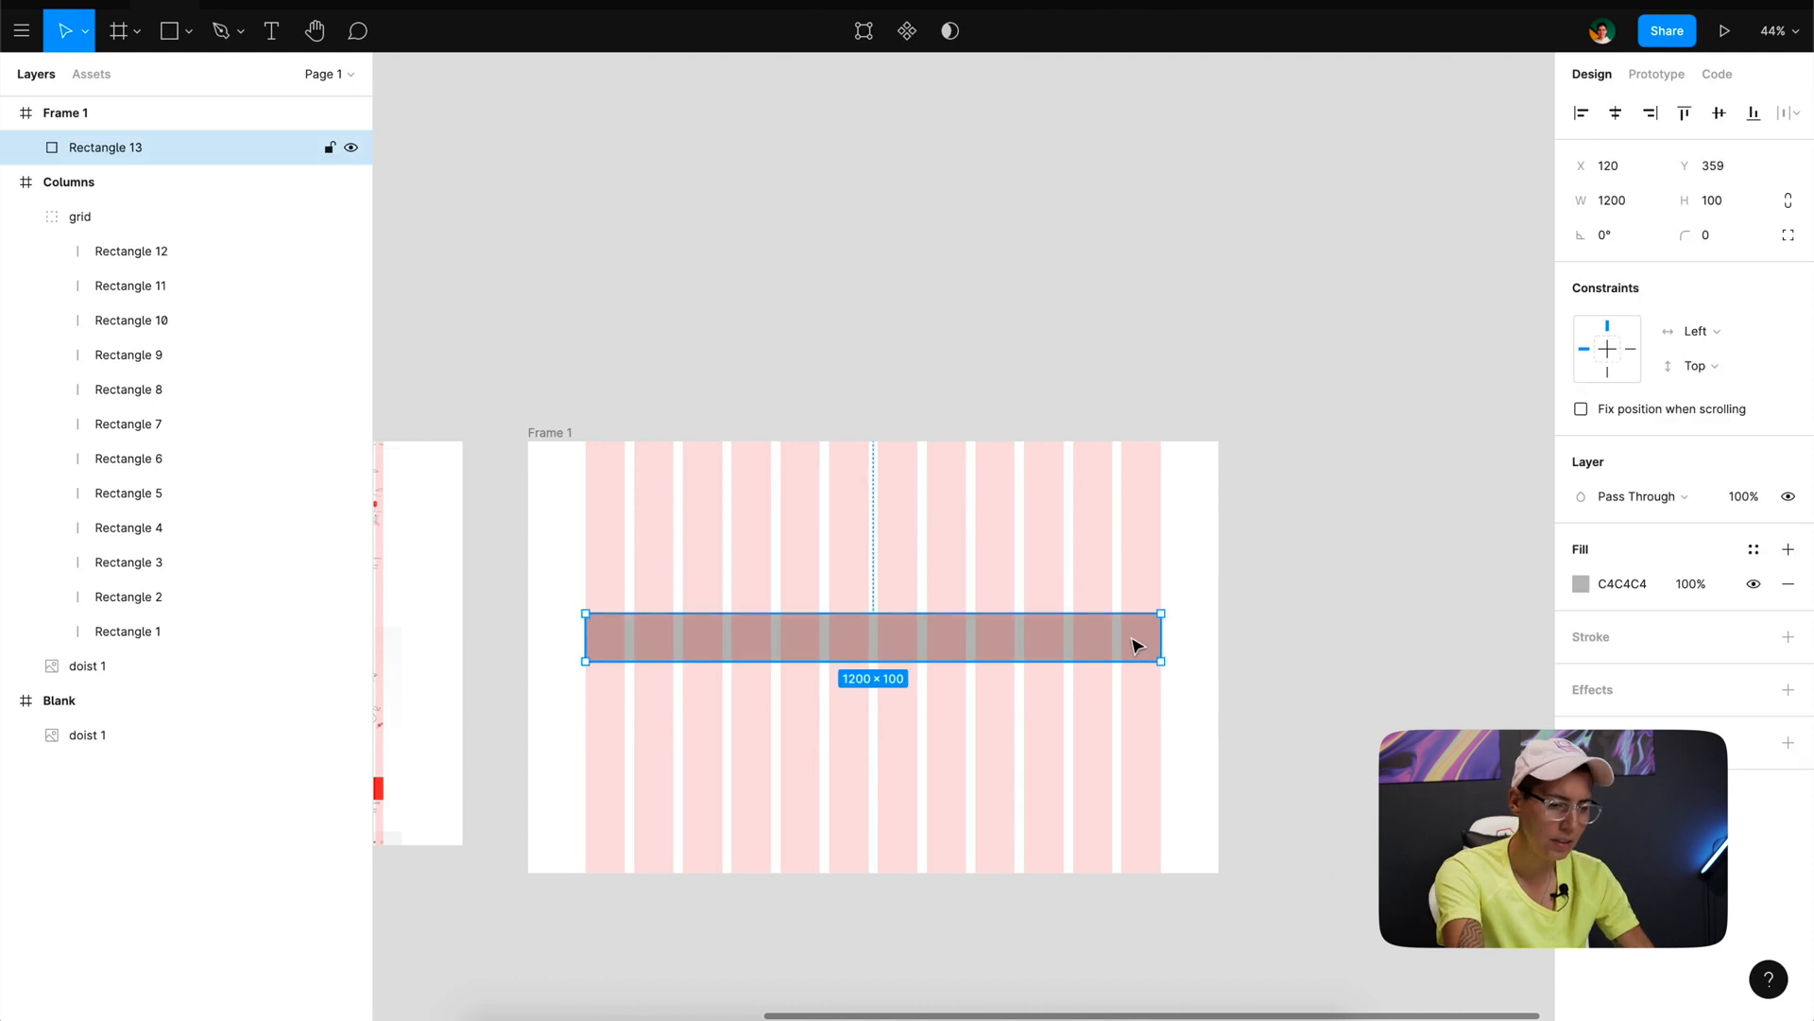
pyautogui.press('Delete')
# - Draw a rectangle about 488 × 97 across the first five columns, and place one copy across columns five to nine and another below the original
pyautogui.scroll(3, 1137, 645)
pyautogui.scroll(3, 1137, 645)
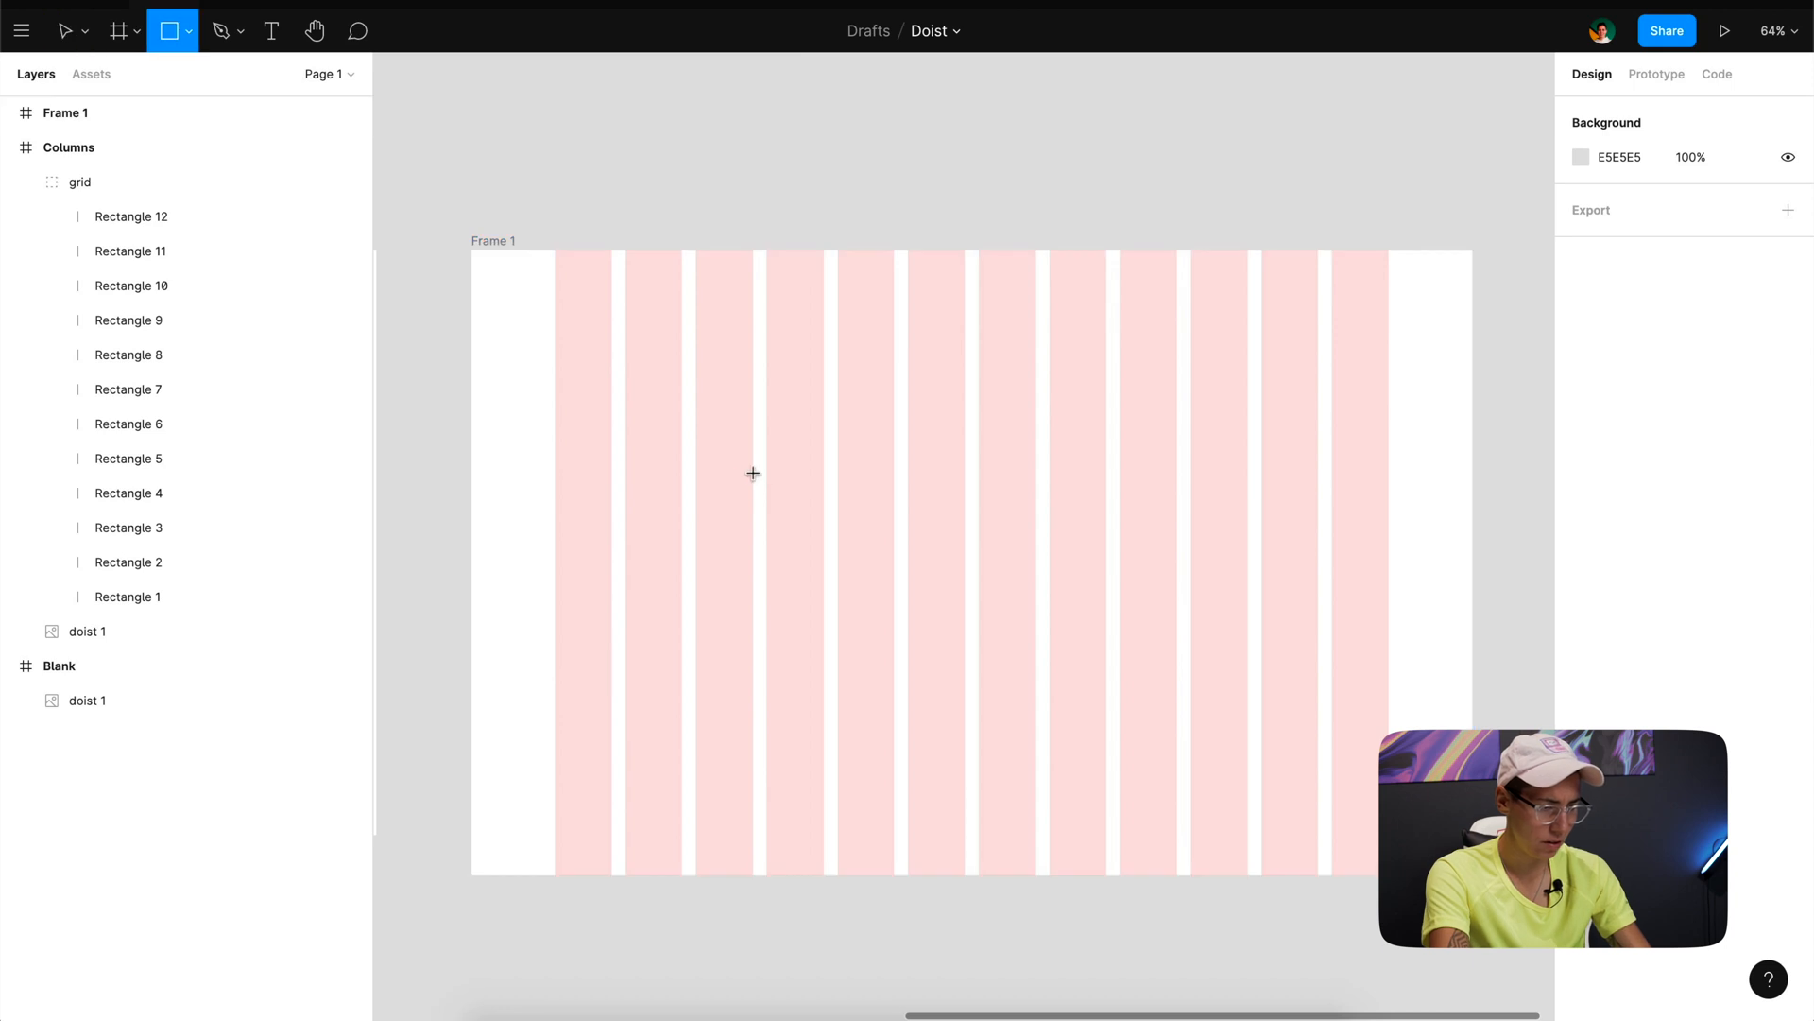
pyautogui.press('r')
pyautogui.moveTo(554, 400)
pyautogui.mouseDown()
pyautogui.moveTo(826, 514)
pyautogui.moveTo(894, 469)
pyautogui.mouseUp()
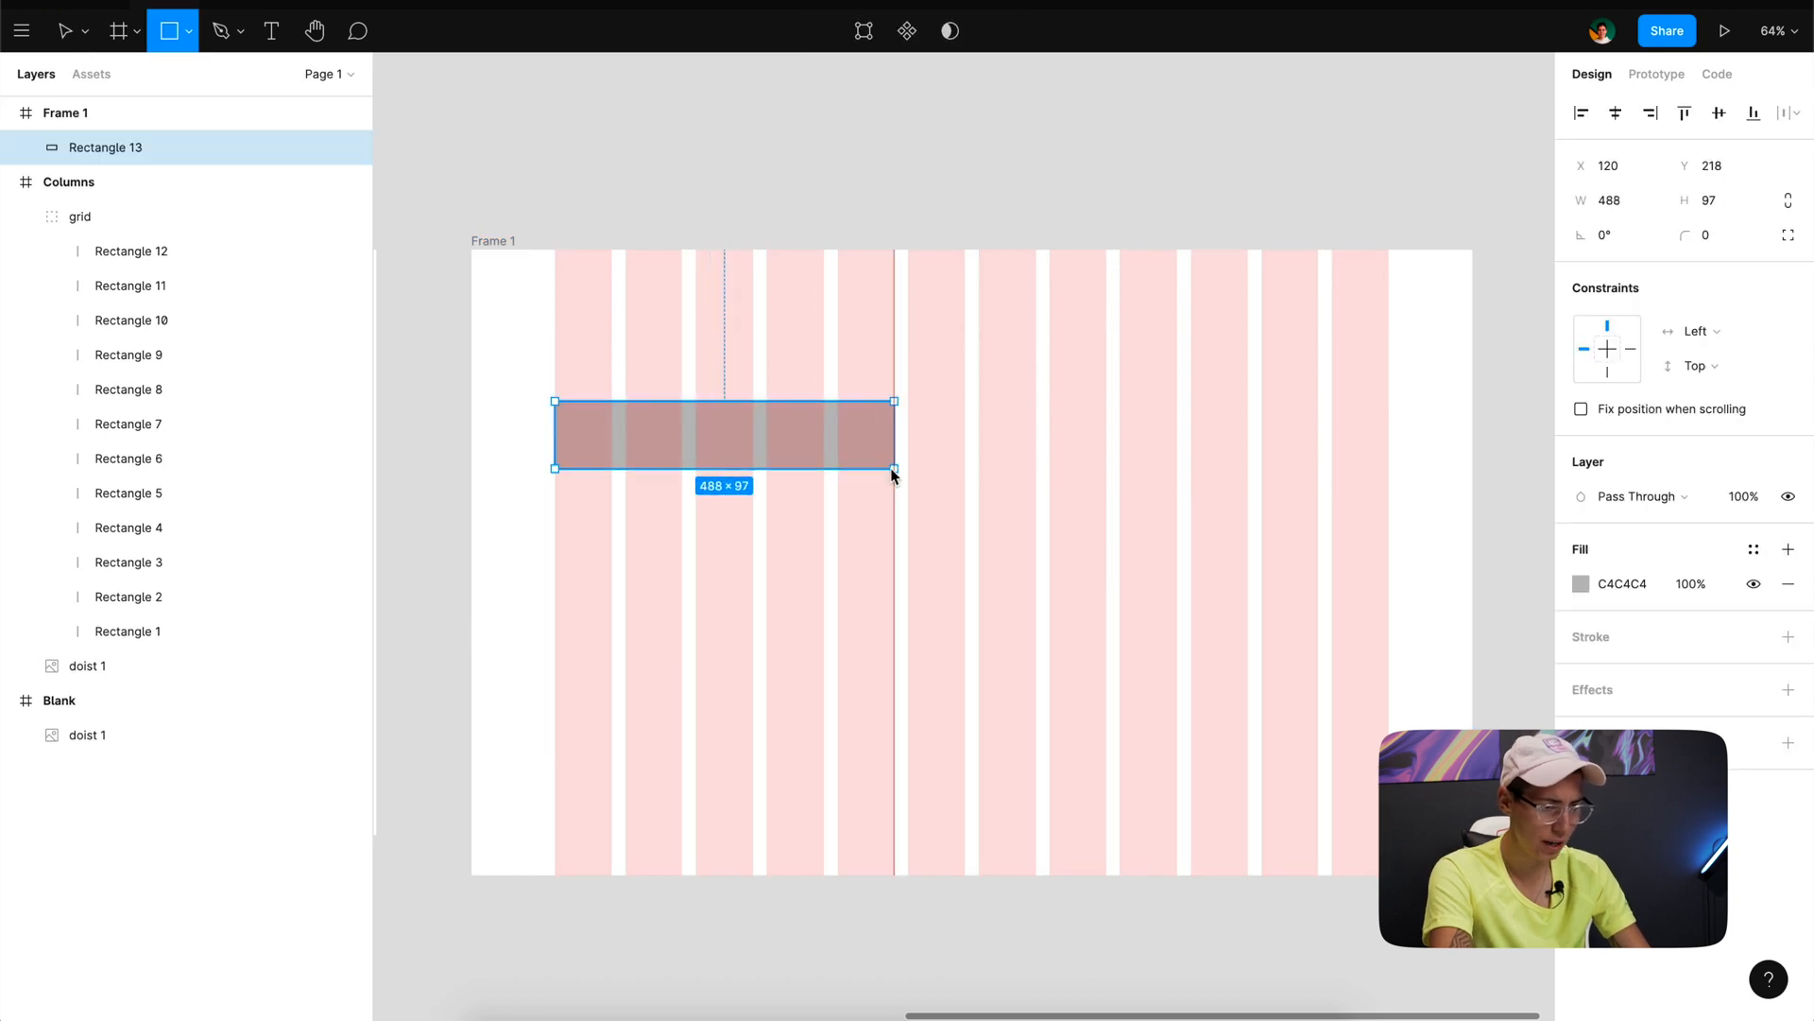
pyautogui.moveTo(778, 454)
pyautogui.mouseDown()
pyautogui.moveTo(1093, 530)
pyautogui.moveTo(1061, 555)
pyautogui.moveTo(1146, 656)
pyautogui.moveTo(1014, 742)
pyautogui.moveTo(981, 733)
pyautogui.mouseUp()
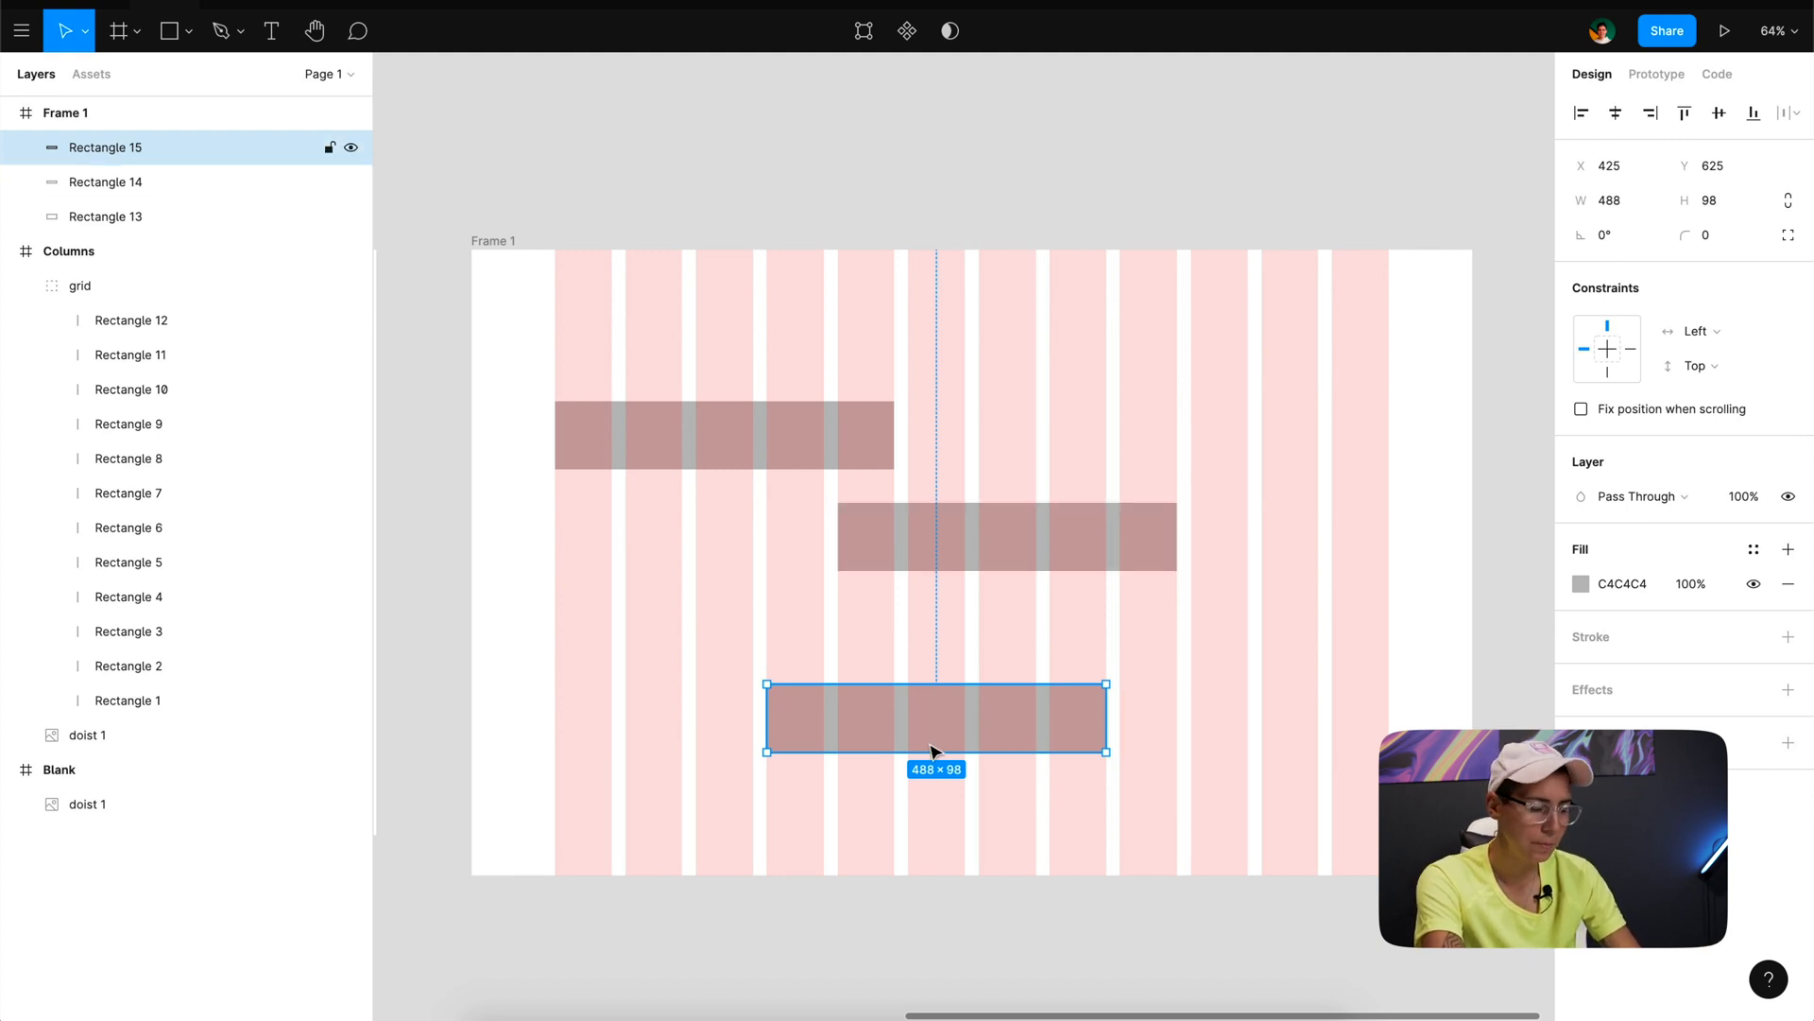
pyautogui.moveTo(936, 741); pyautogui.dragTo(715, 678)
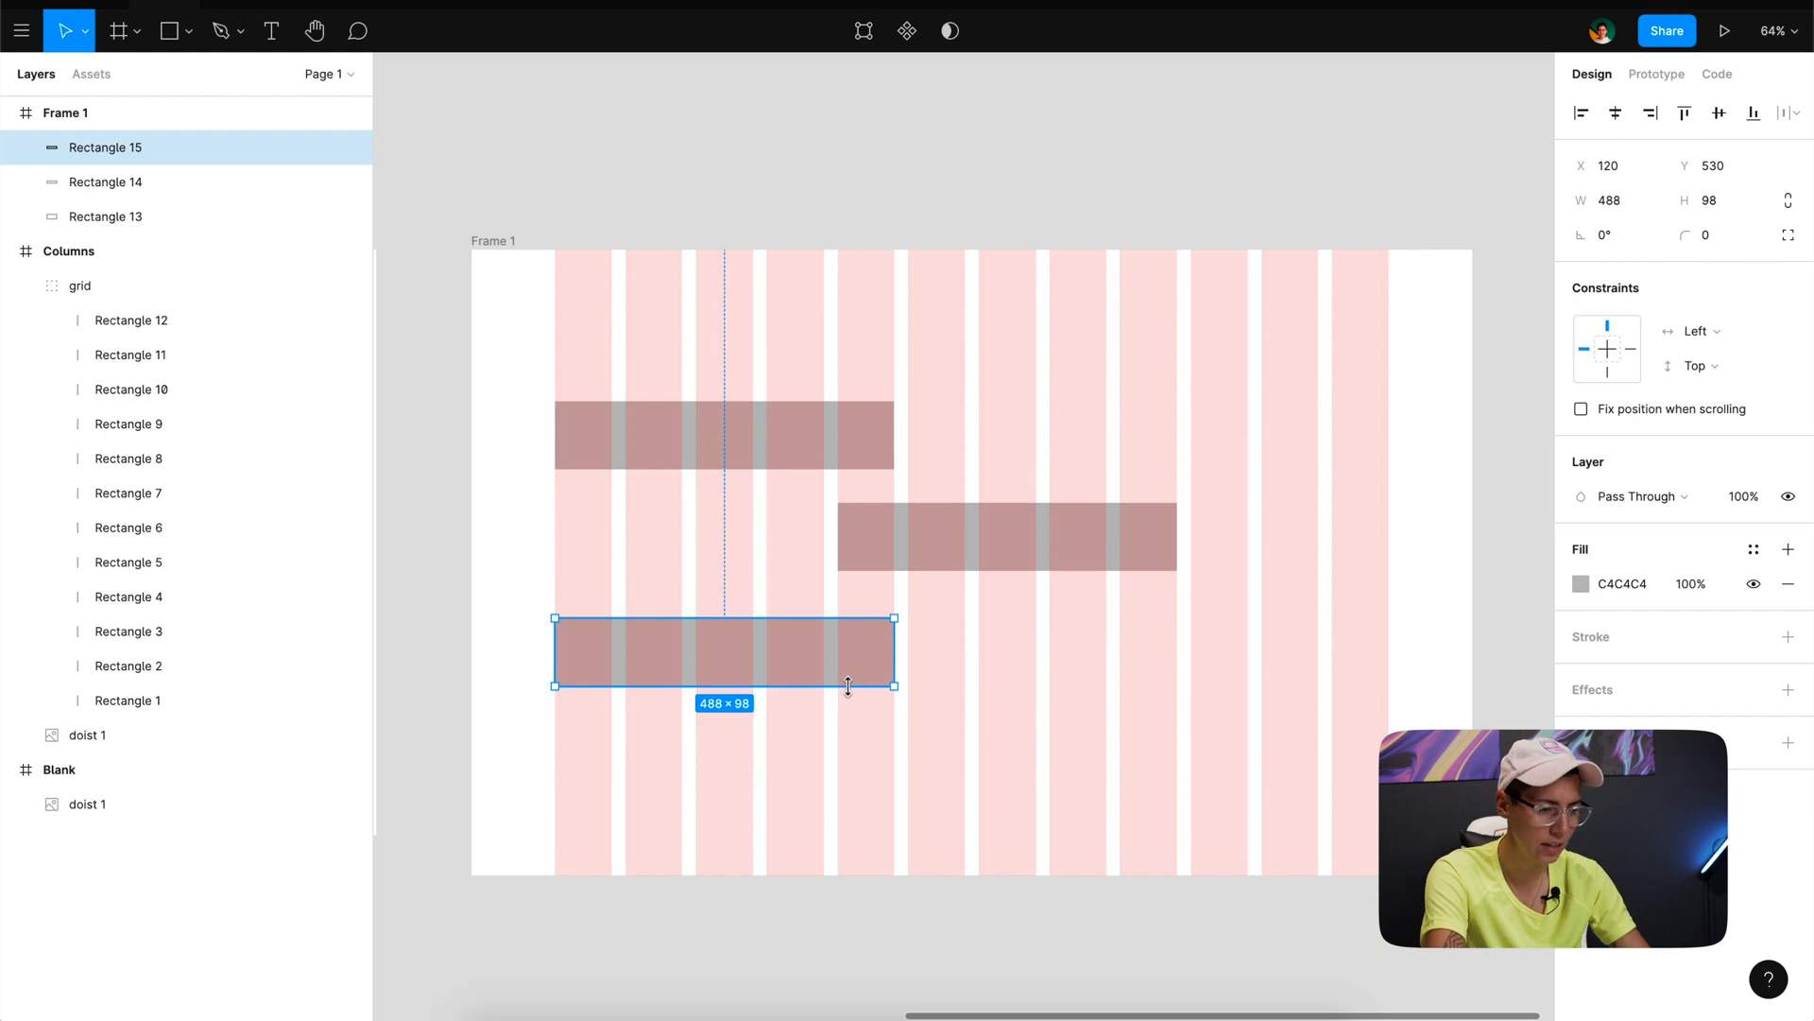
# - Shrink the lowest rectangle to a button size of about 173 × 62, keeping its left edge on the first column
pyautogui.scroll(5, 672, 677)
pyautogui.scroll(-4, 672, 677)
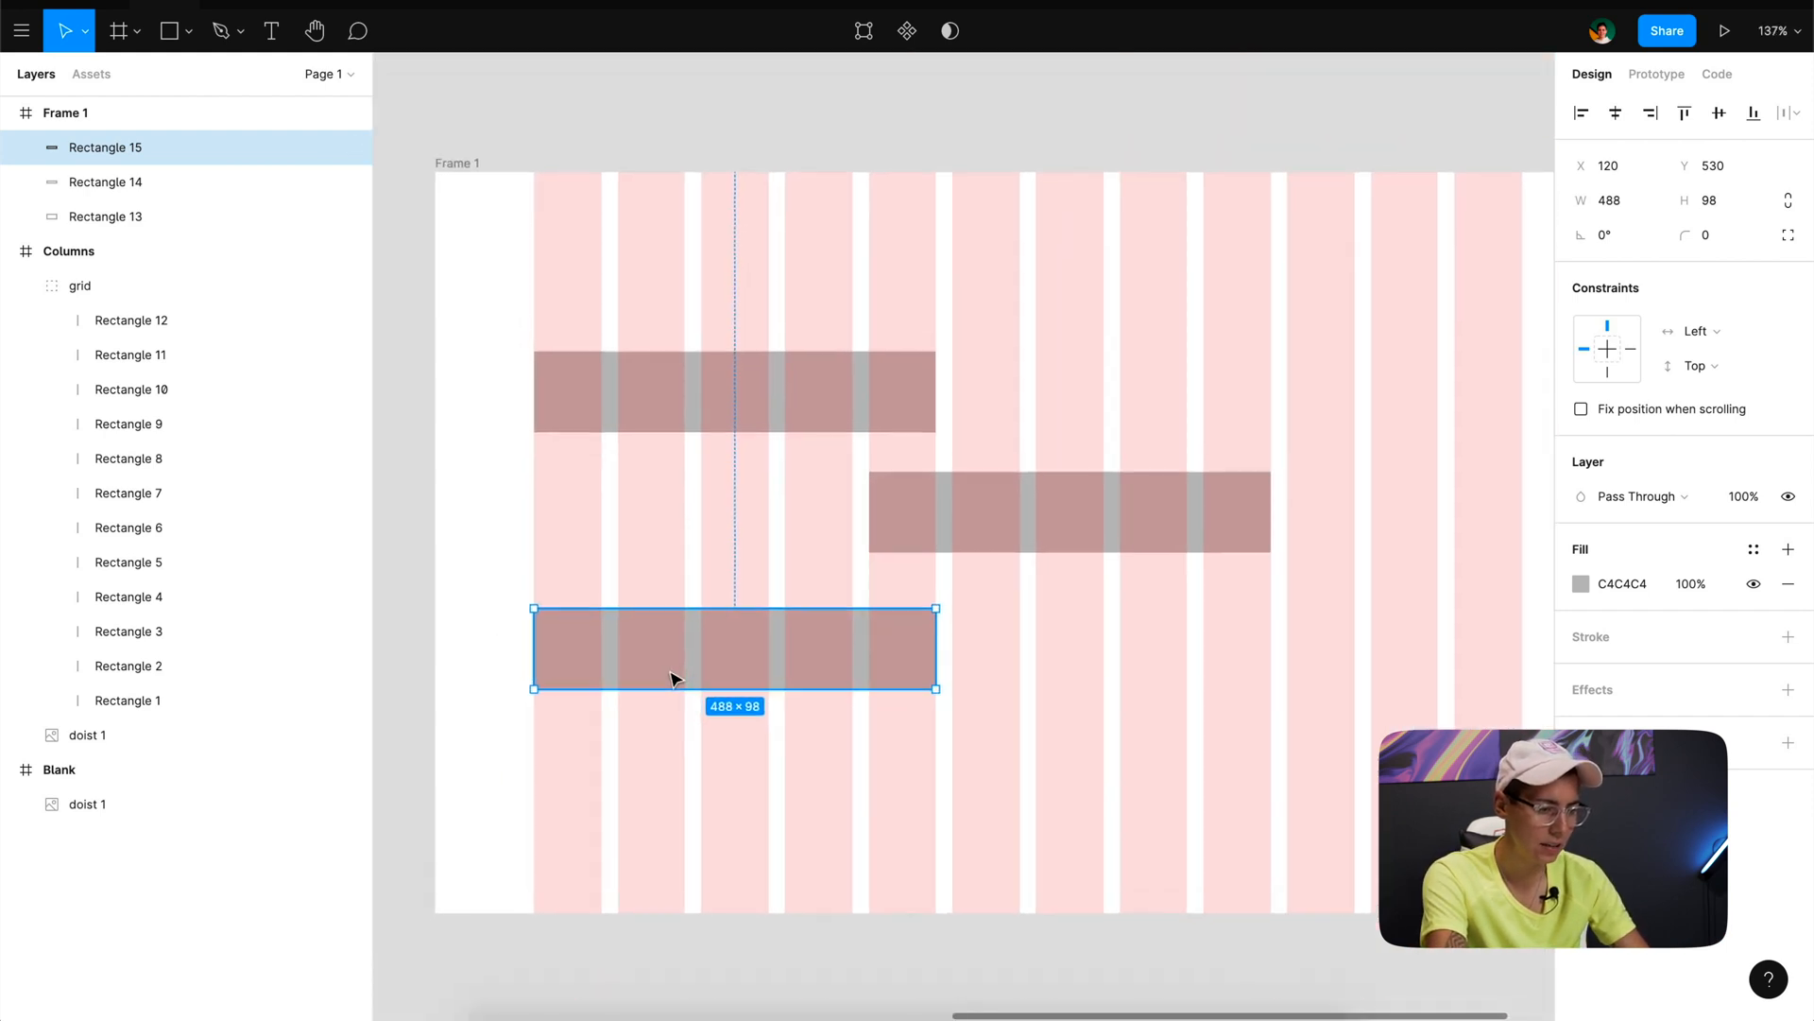
pyautogui.scroll(-3, 672, 677)
pyautogui.moveTo(984, 693); pyautogui.dragTo(678, 658)
pyautogui.click(615, 773)
# - Add the text "button" and centre it on the small rectangle
pyautogui.press('t')
pyautogui.click(539, 633)
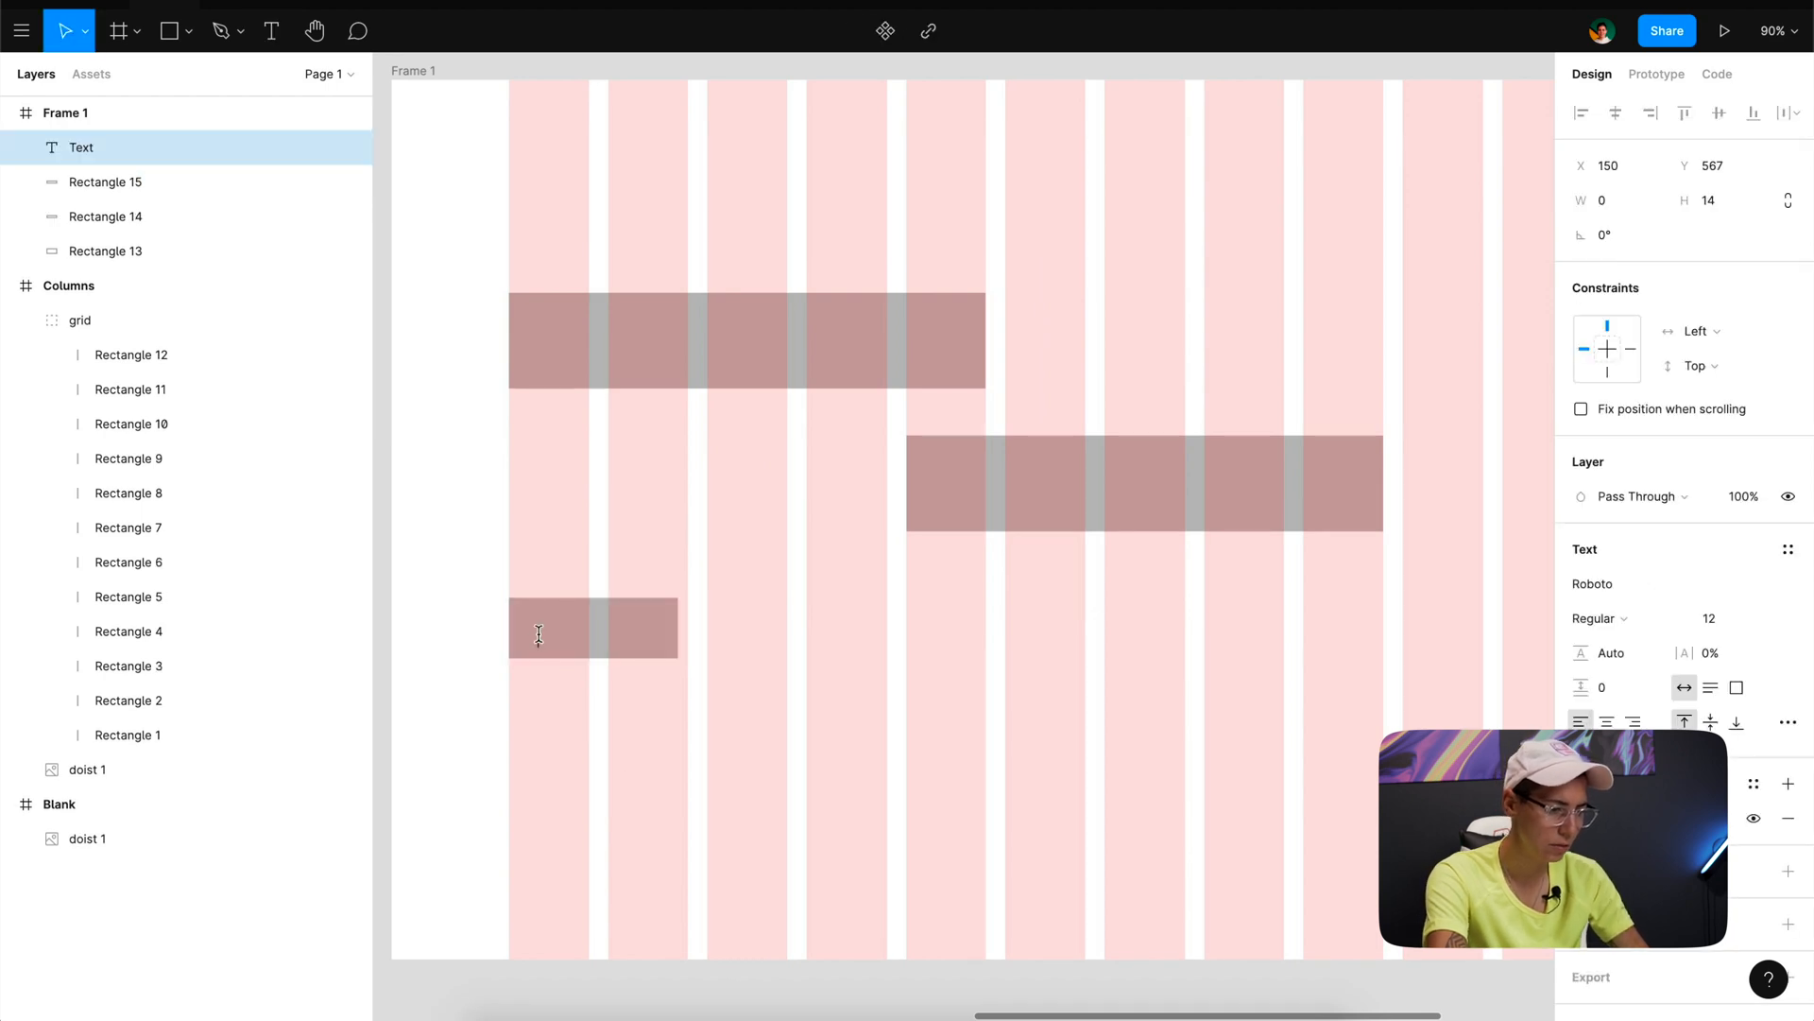
pyautogui.write('button')
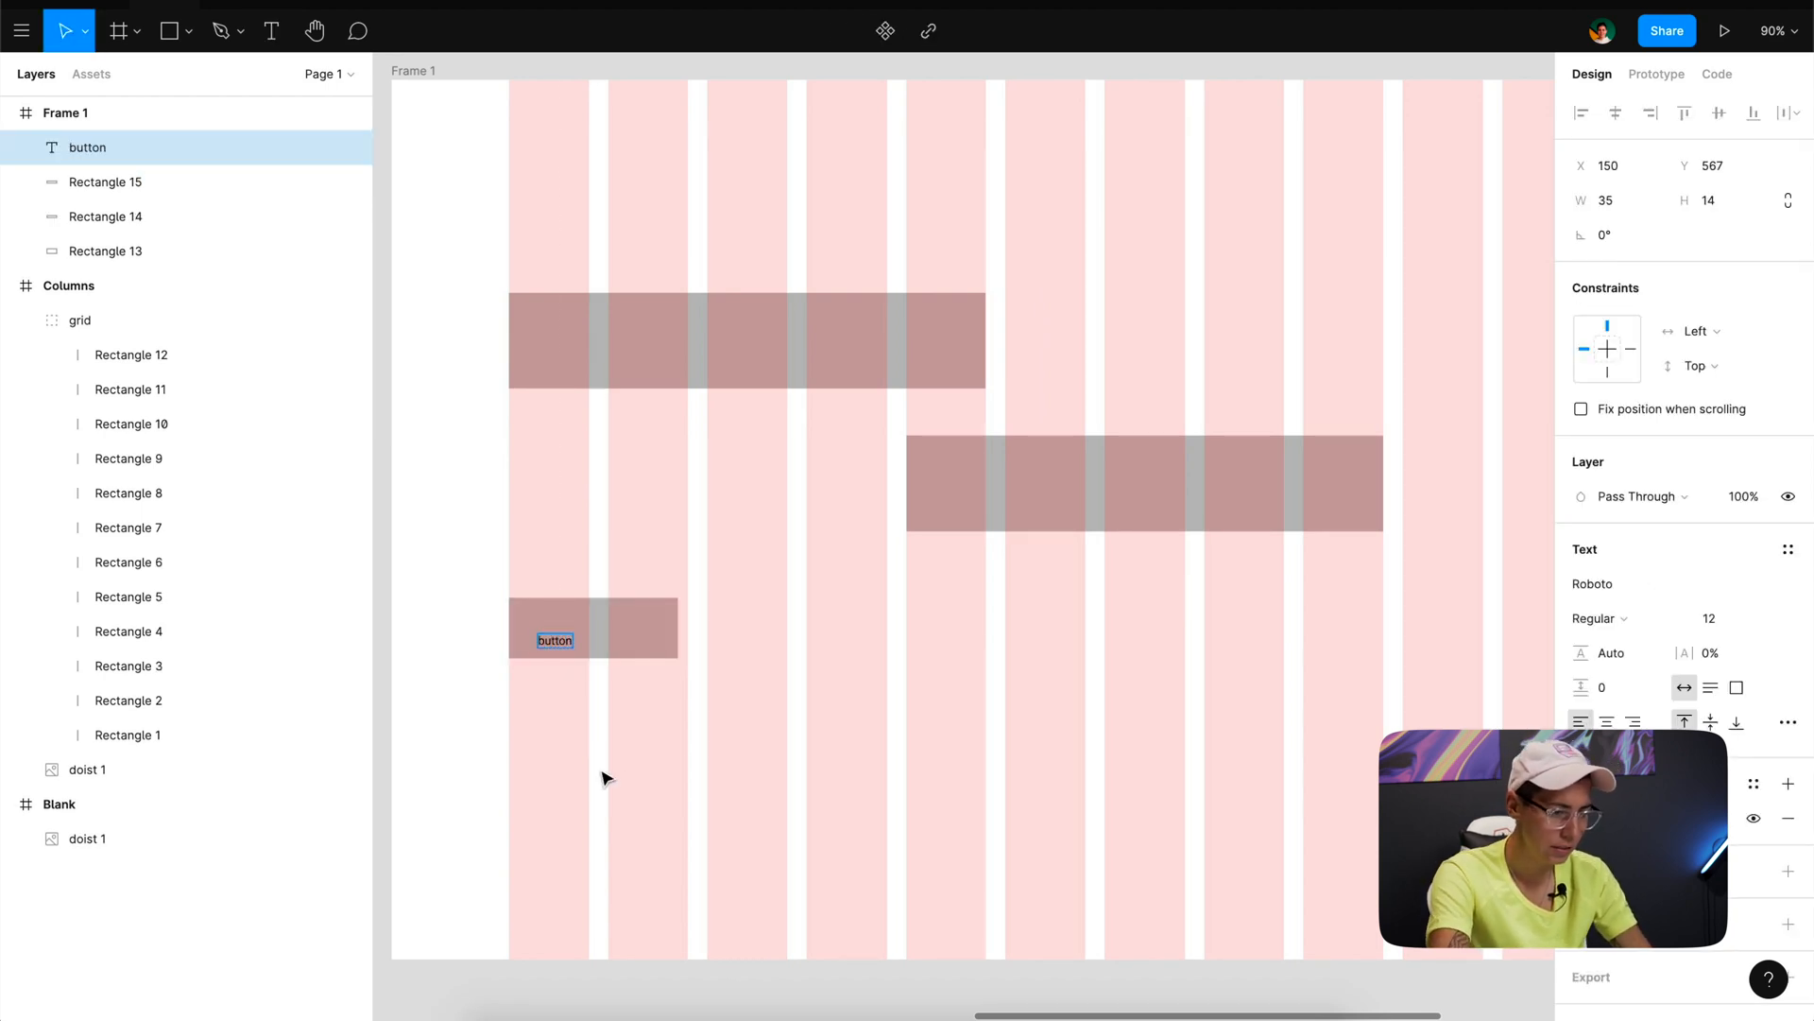
pyautogui.press('Escape')
pyautogui.moveTo(554, 641); pyautogui.dragTo(597, 638)
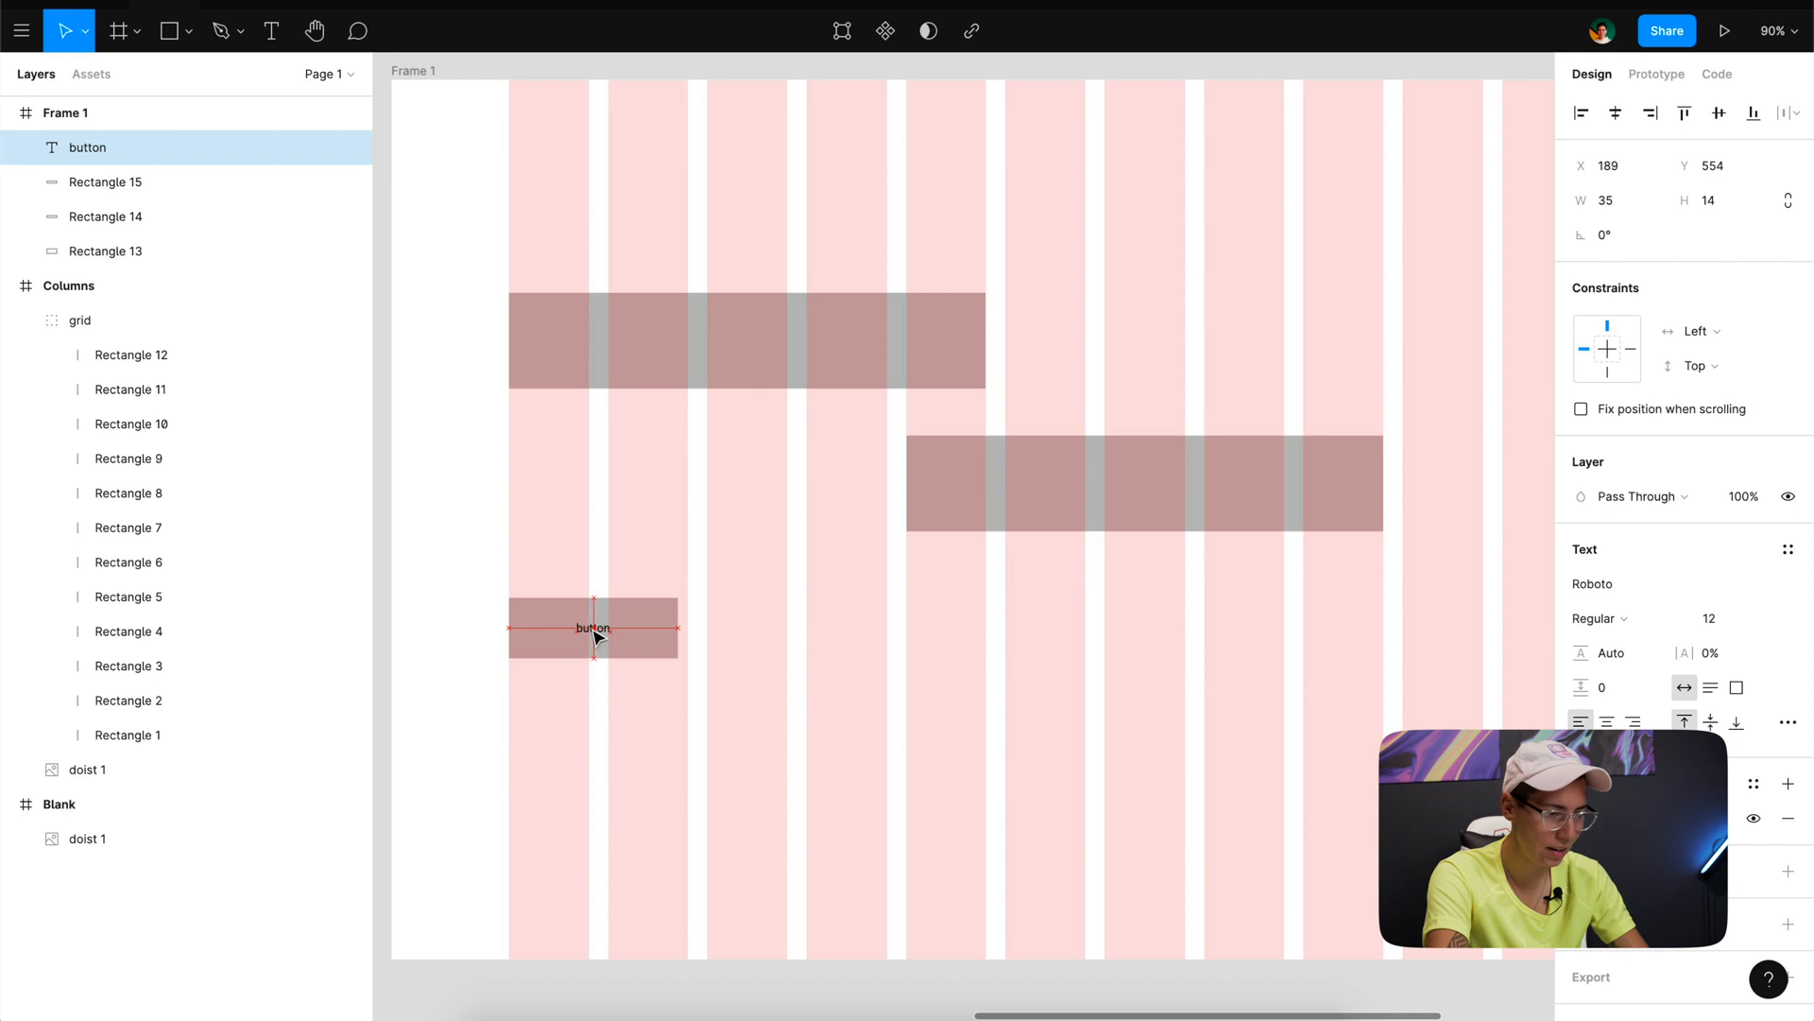
# - Combine the "button" text and its background rectangle into an auto layout frame
pyautogui.keyDown('shift'); pyautogui.click(662, 644); pyautogui.keyUp('shift')
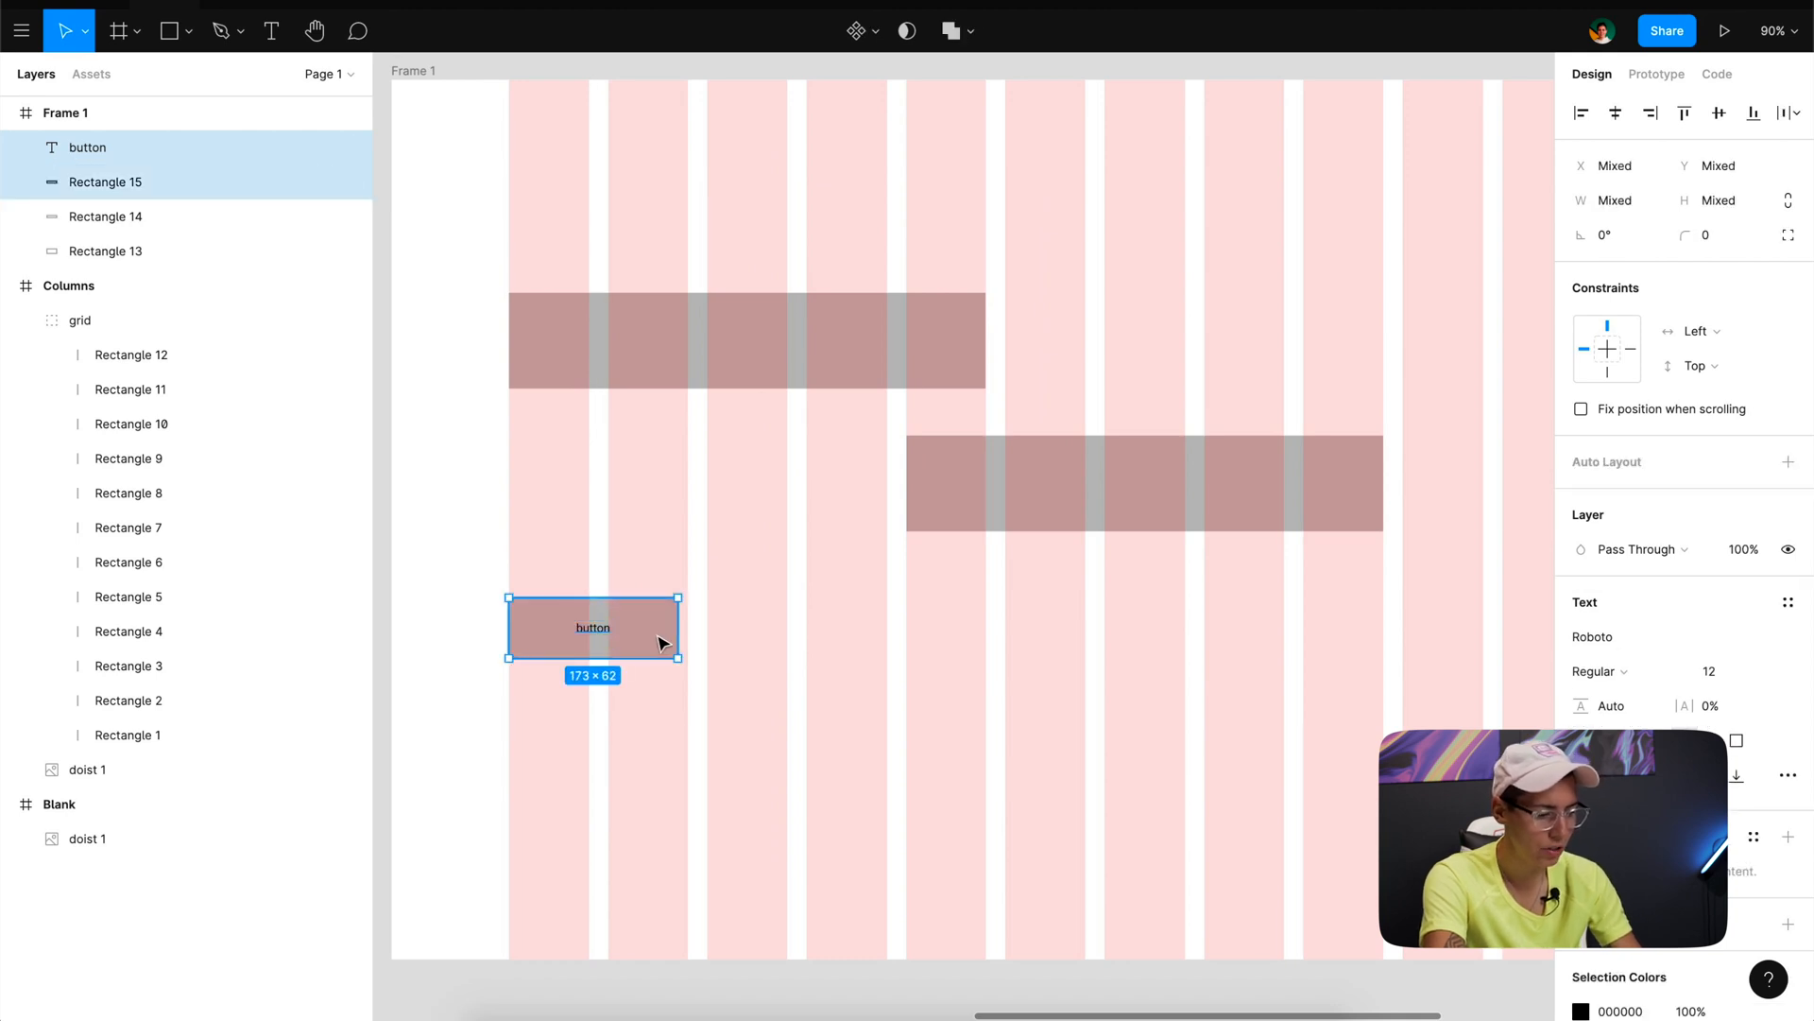
pyautogui.hotkey('shift', 'a')
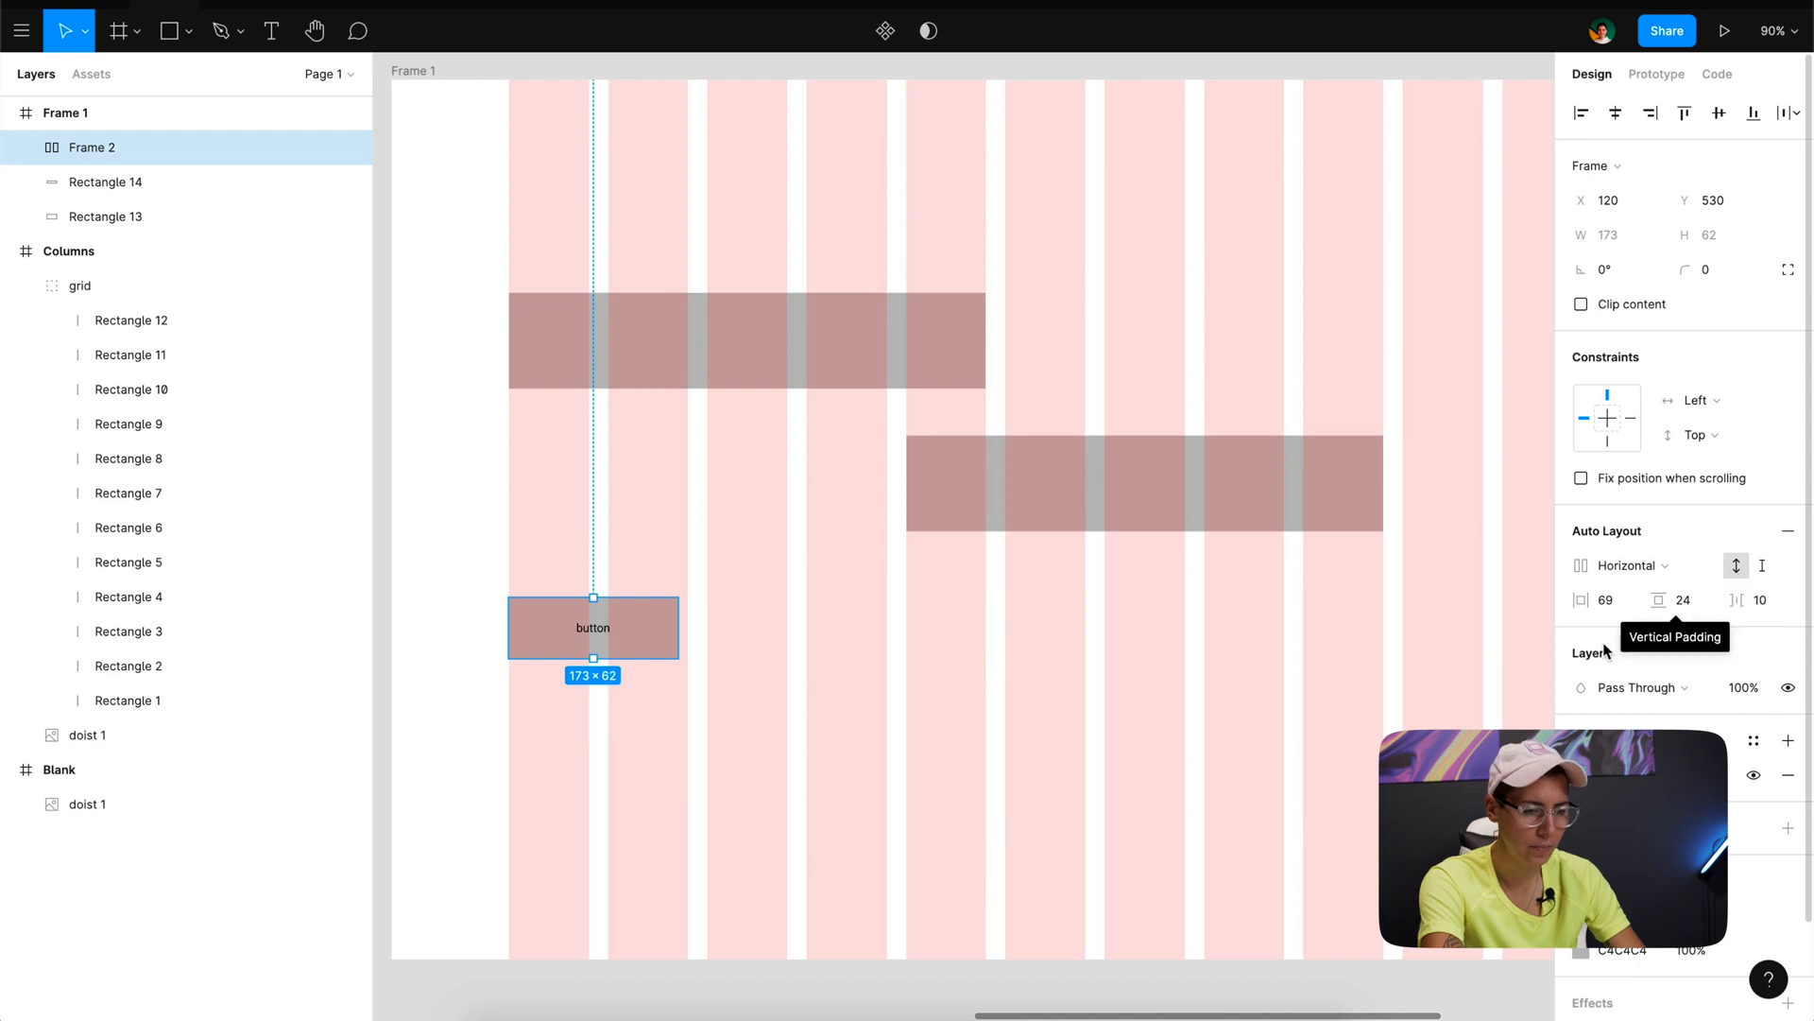
# - Set the button frame's auto layout to 16 horizontal padding, 8 vertical padding and 8 item spacing
pyautogui.click(1611, 603)
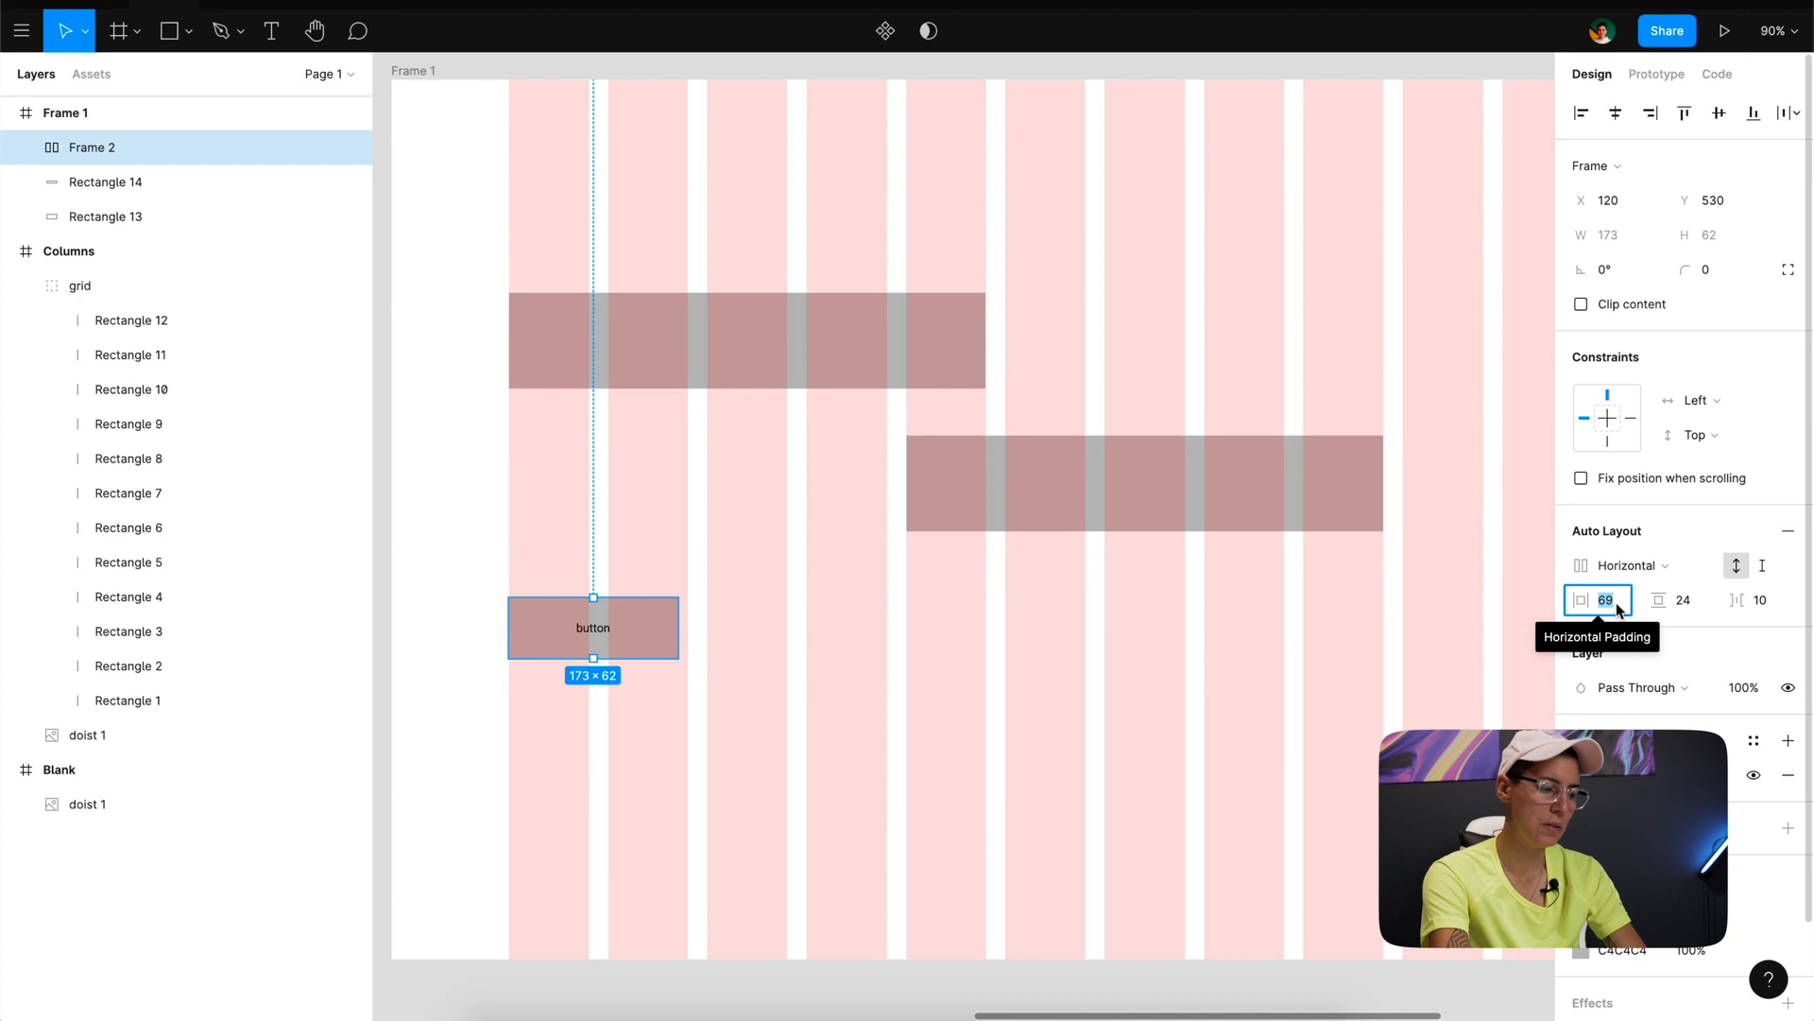
pyautogui.write('1')
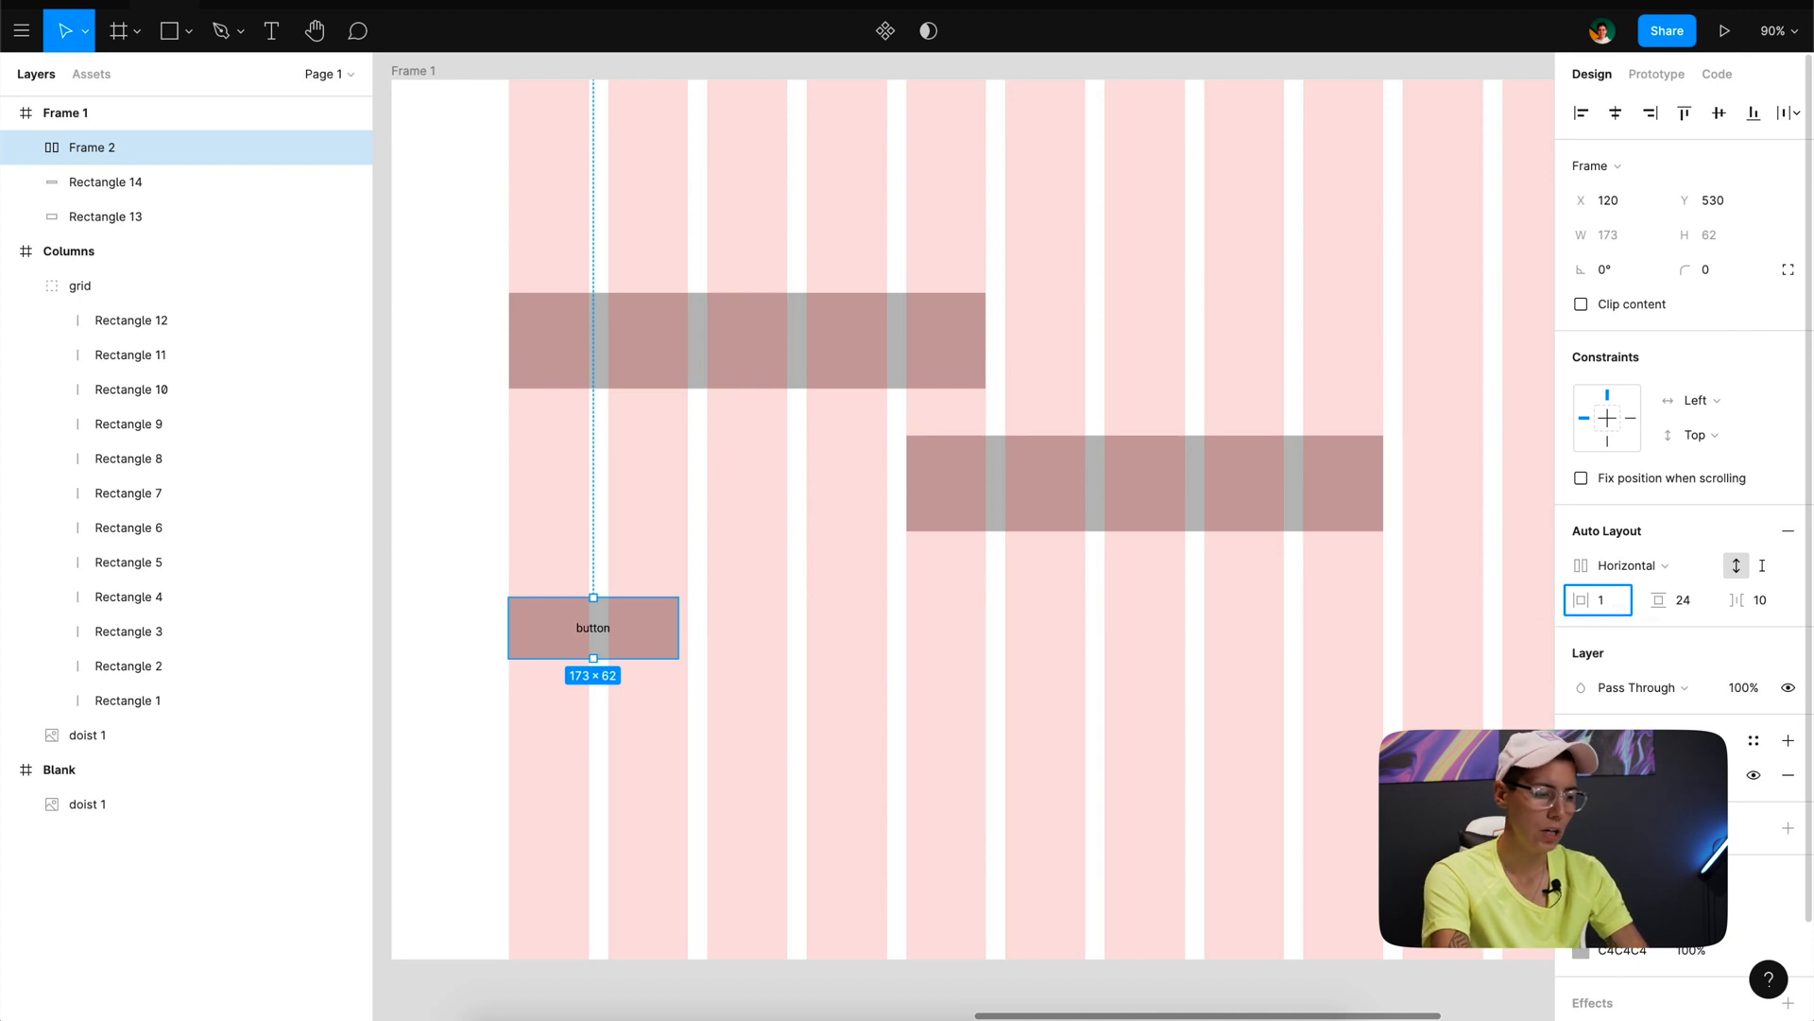
pyautogui.write('6')
pyautogui.press('Return')
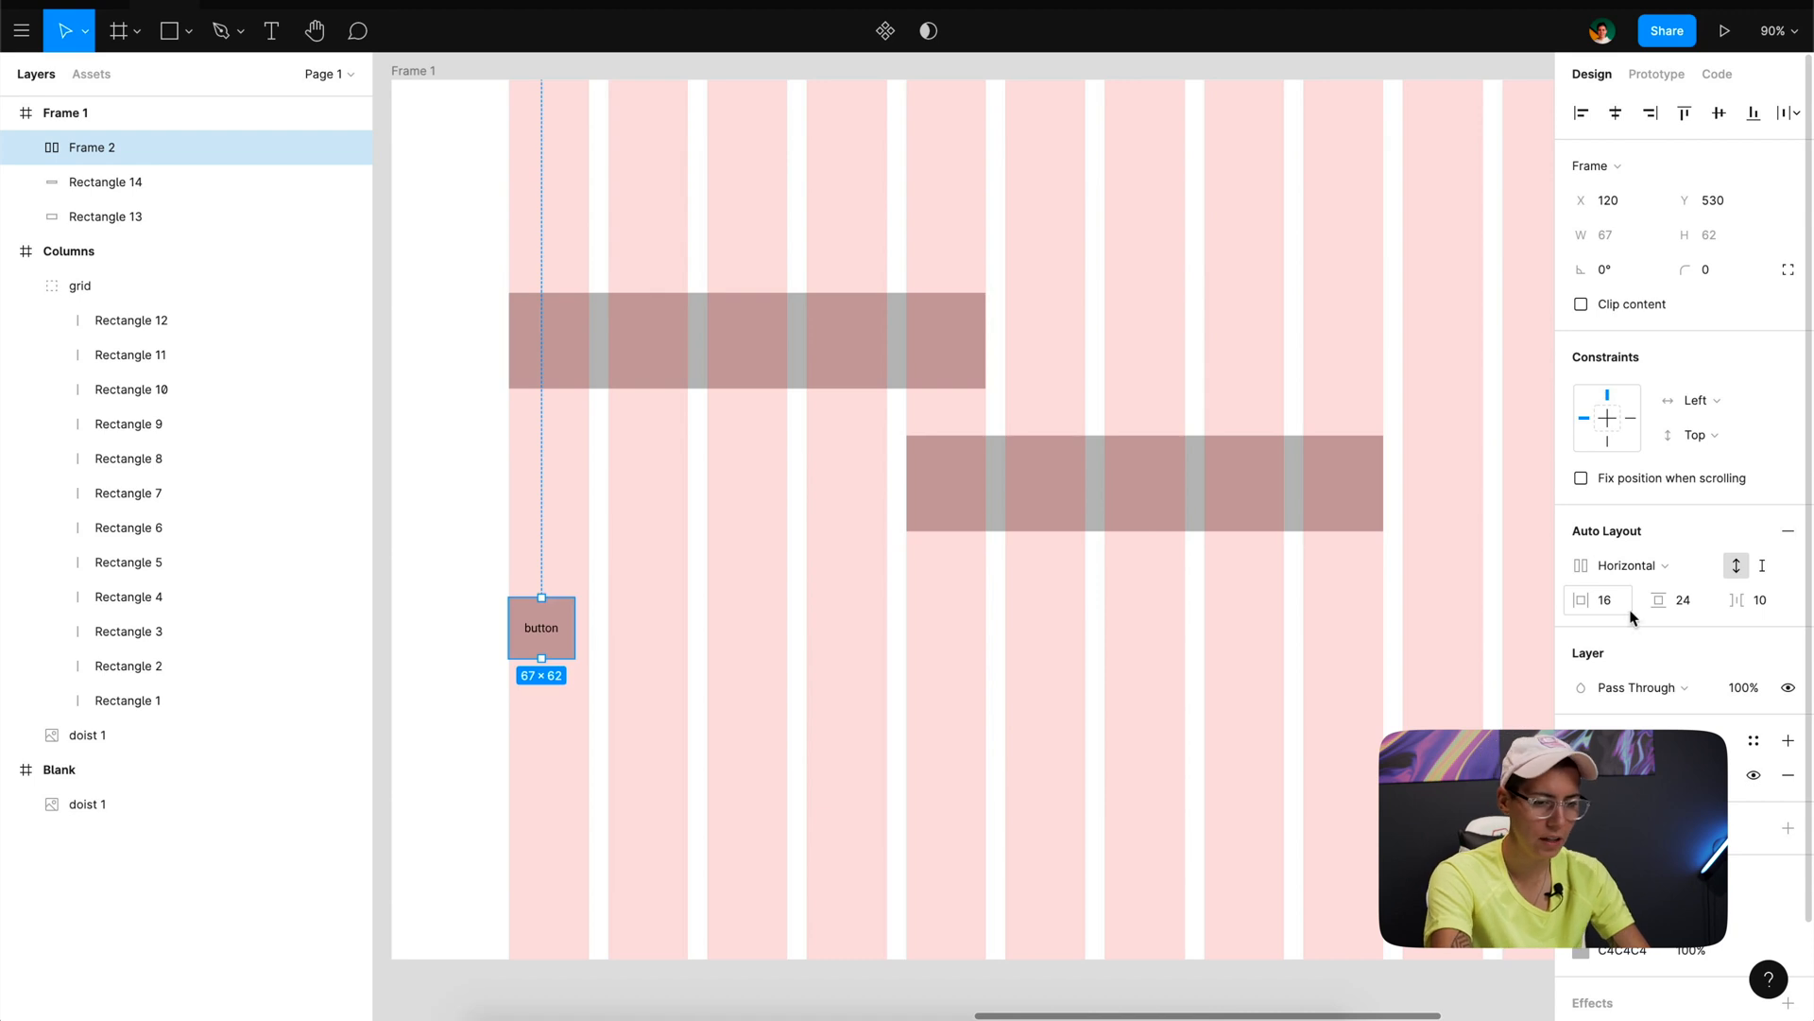
pyautogui.click(1703, 608)
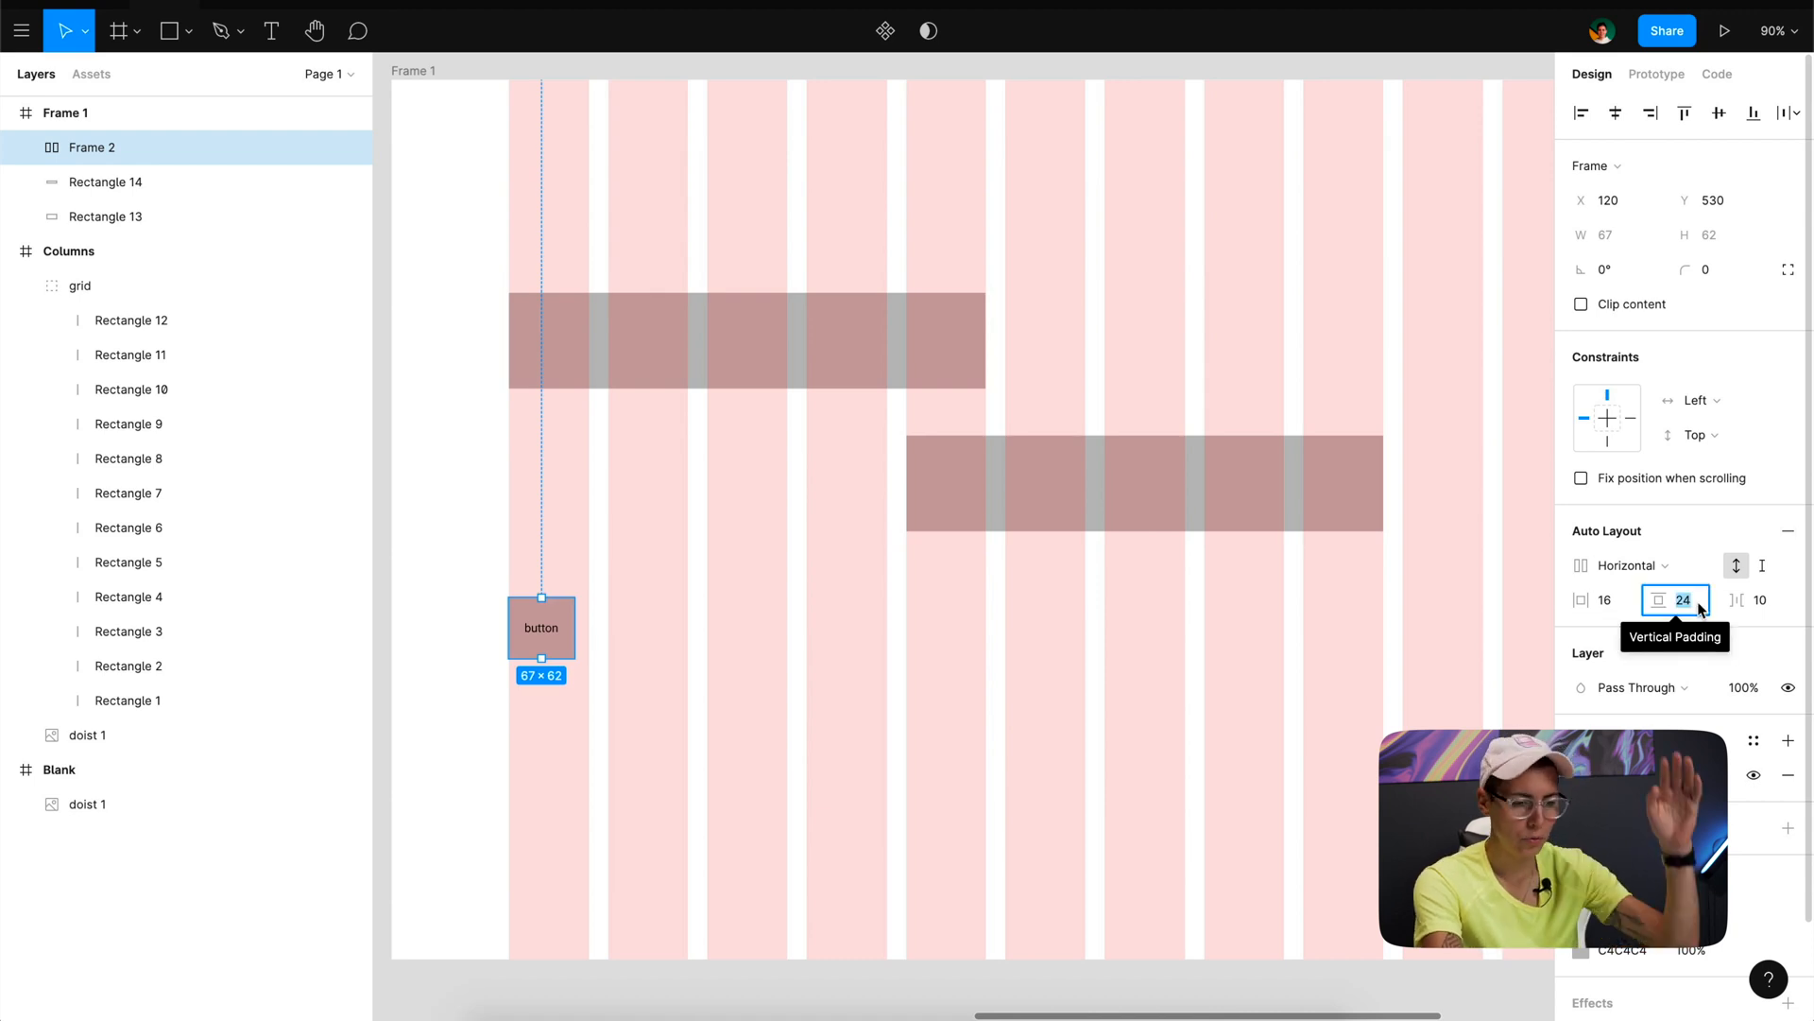
pyautogui.write('8')
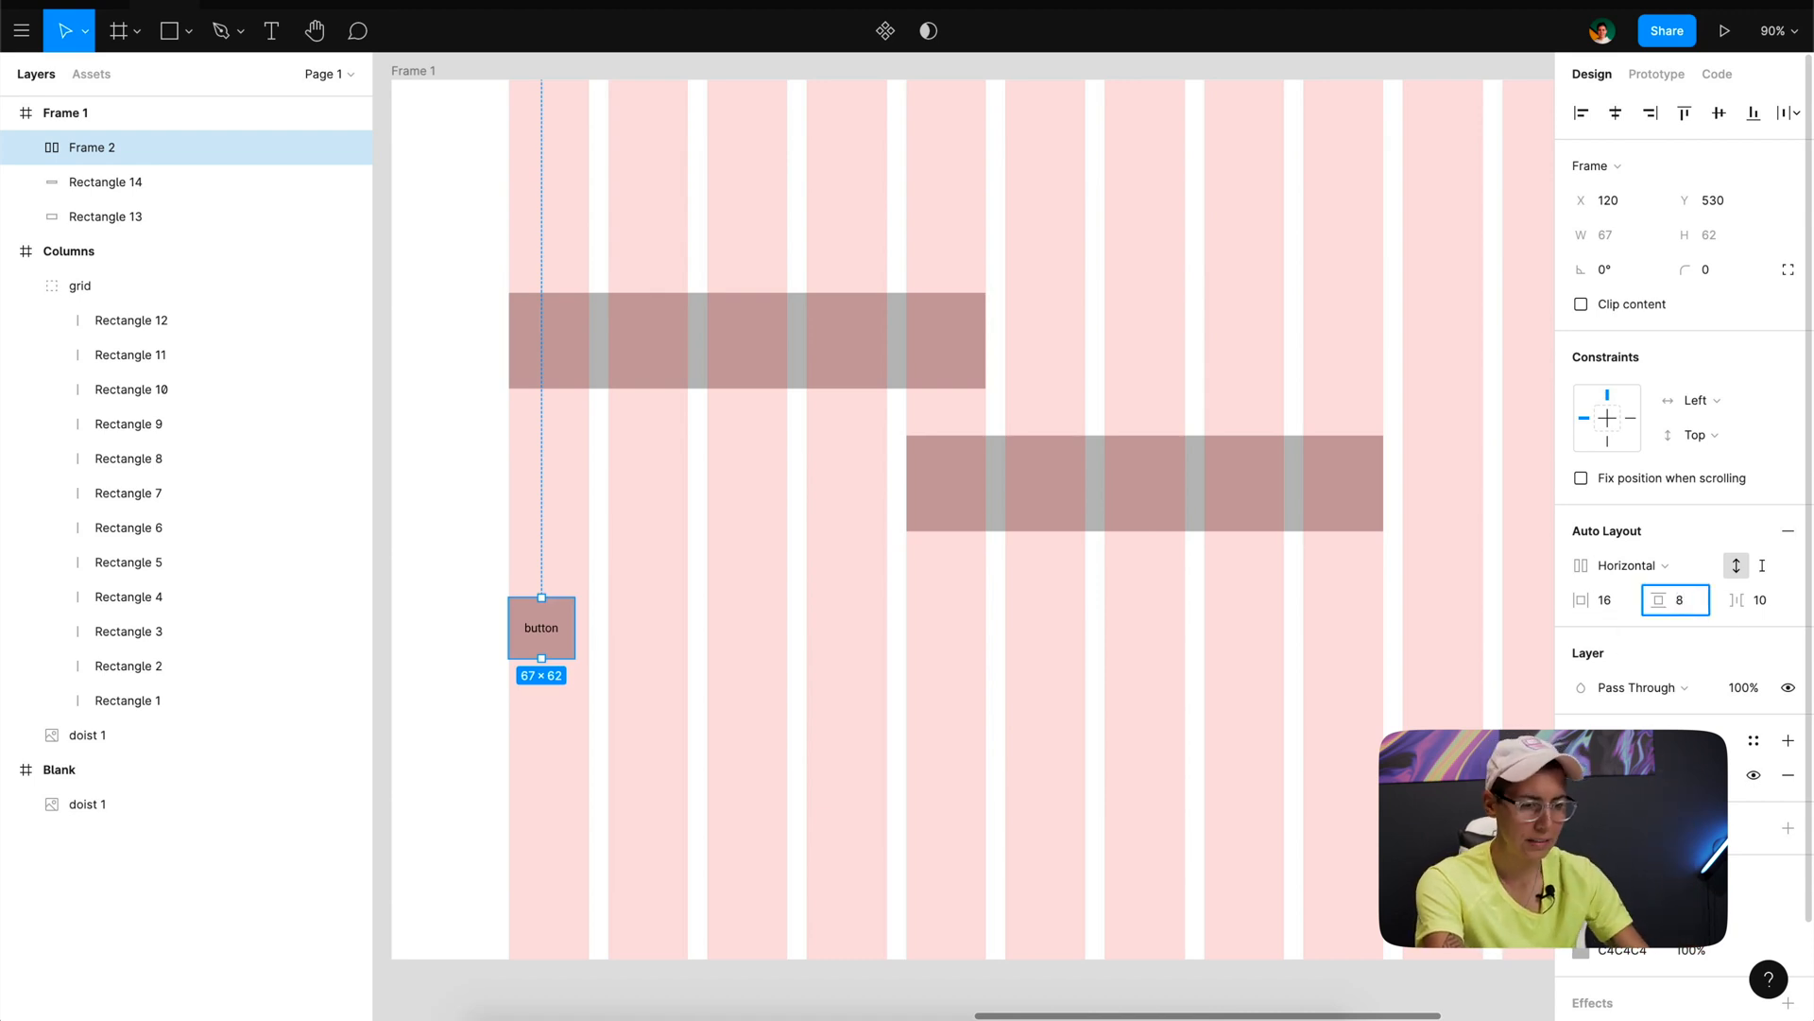
pyautogui.press('Return')
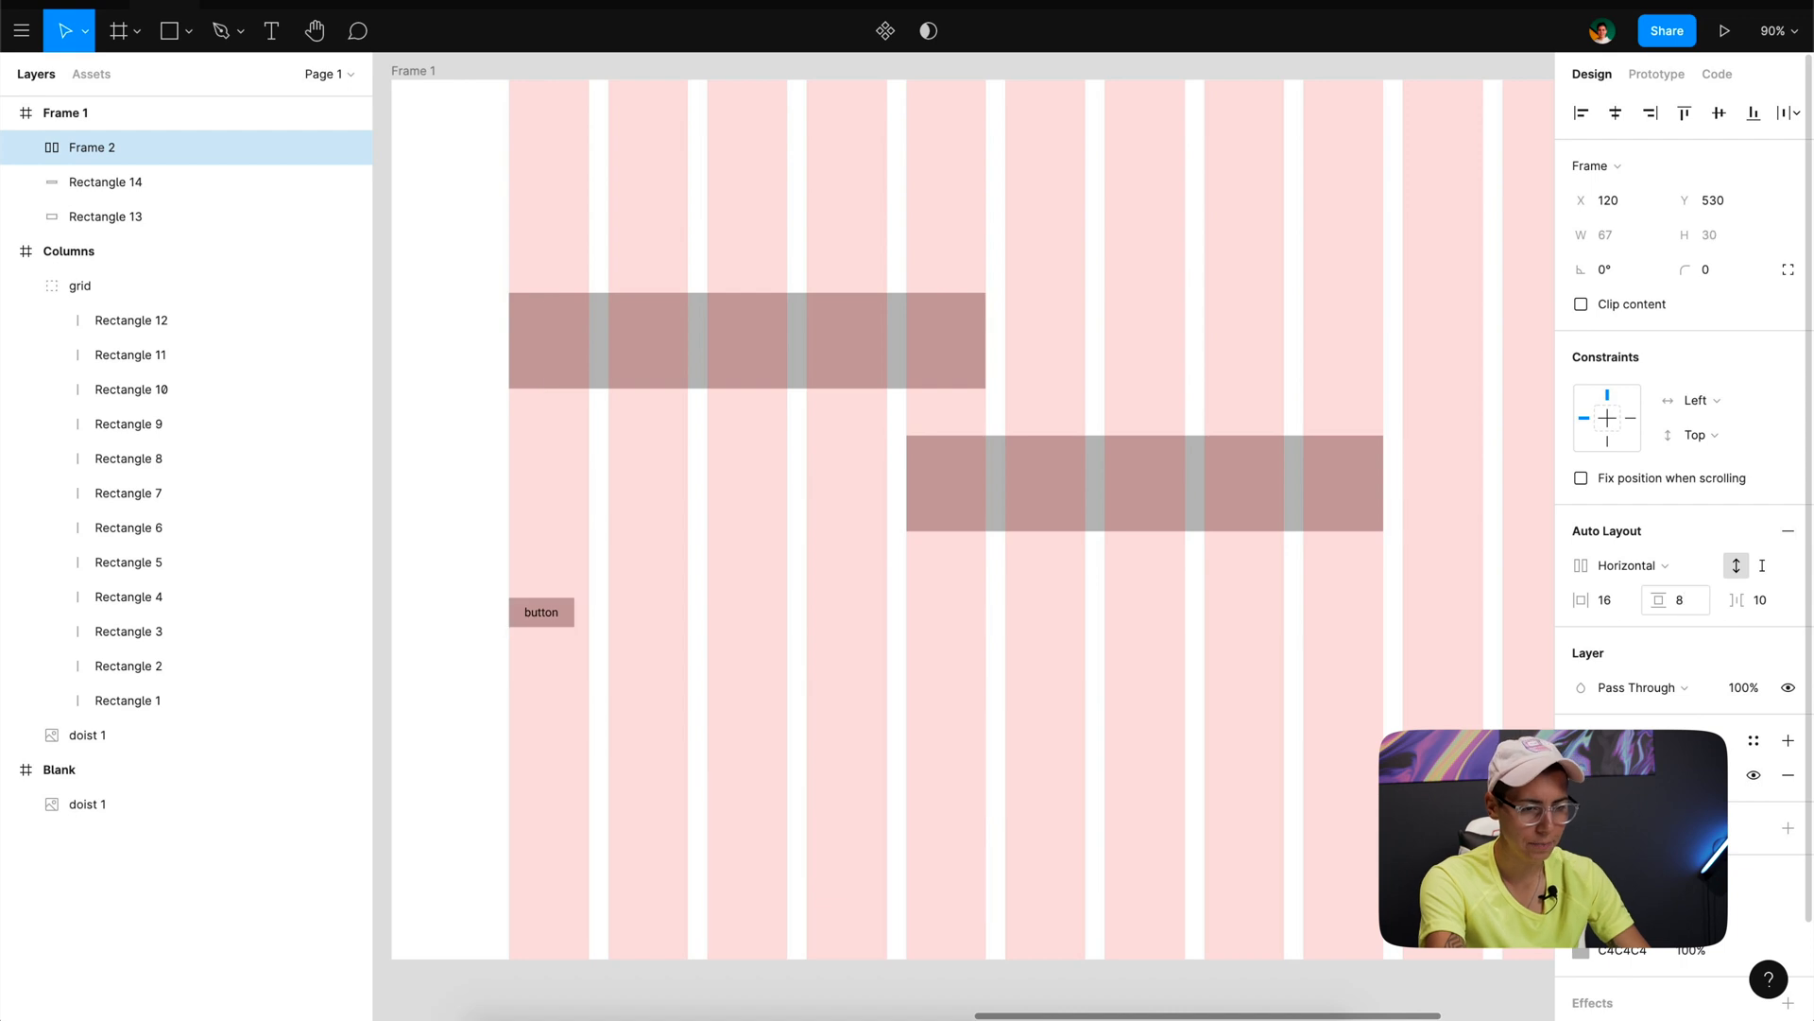
pyautogui.click(1763, 602)
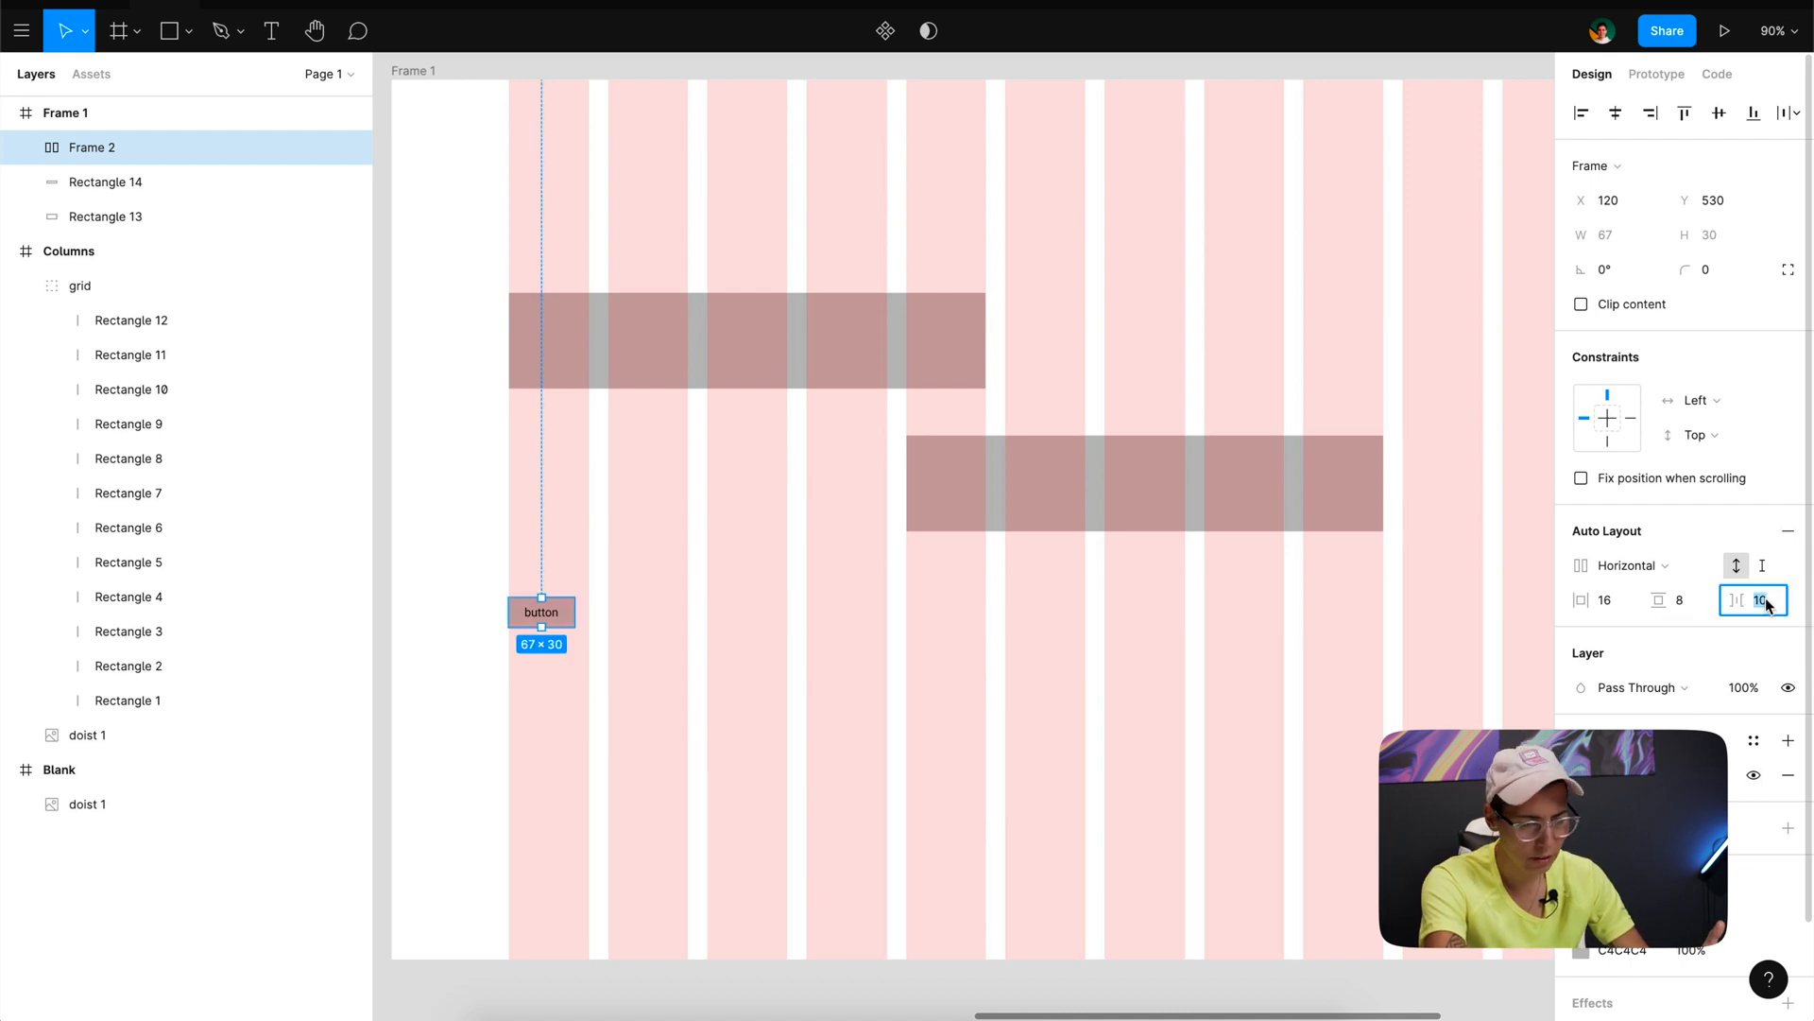
pyautogui.write('8')
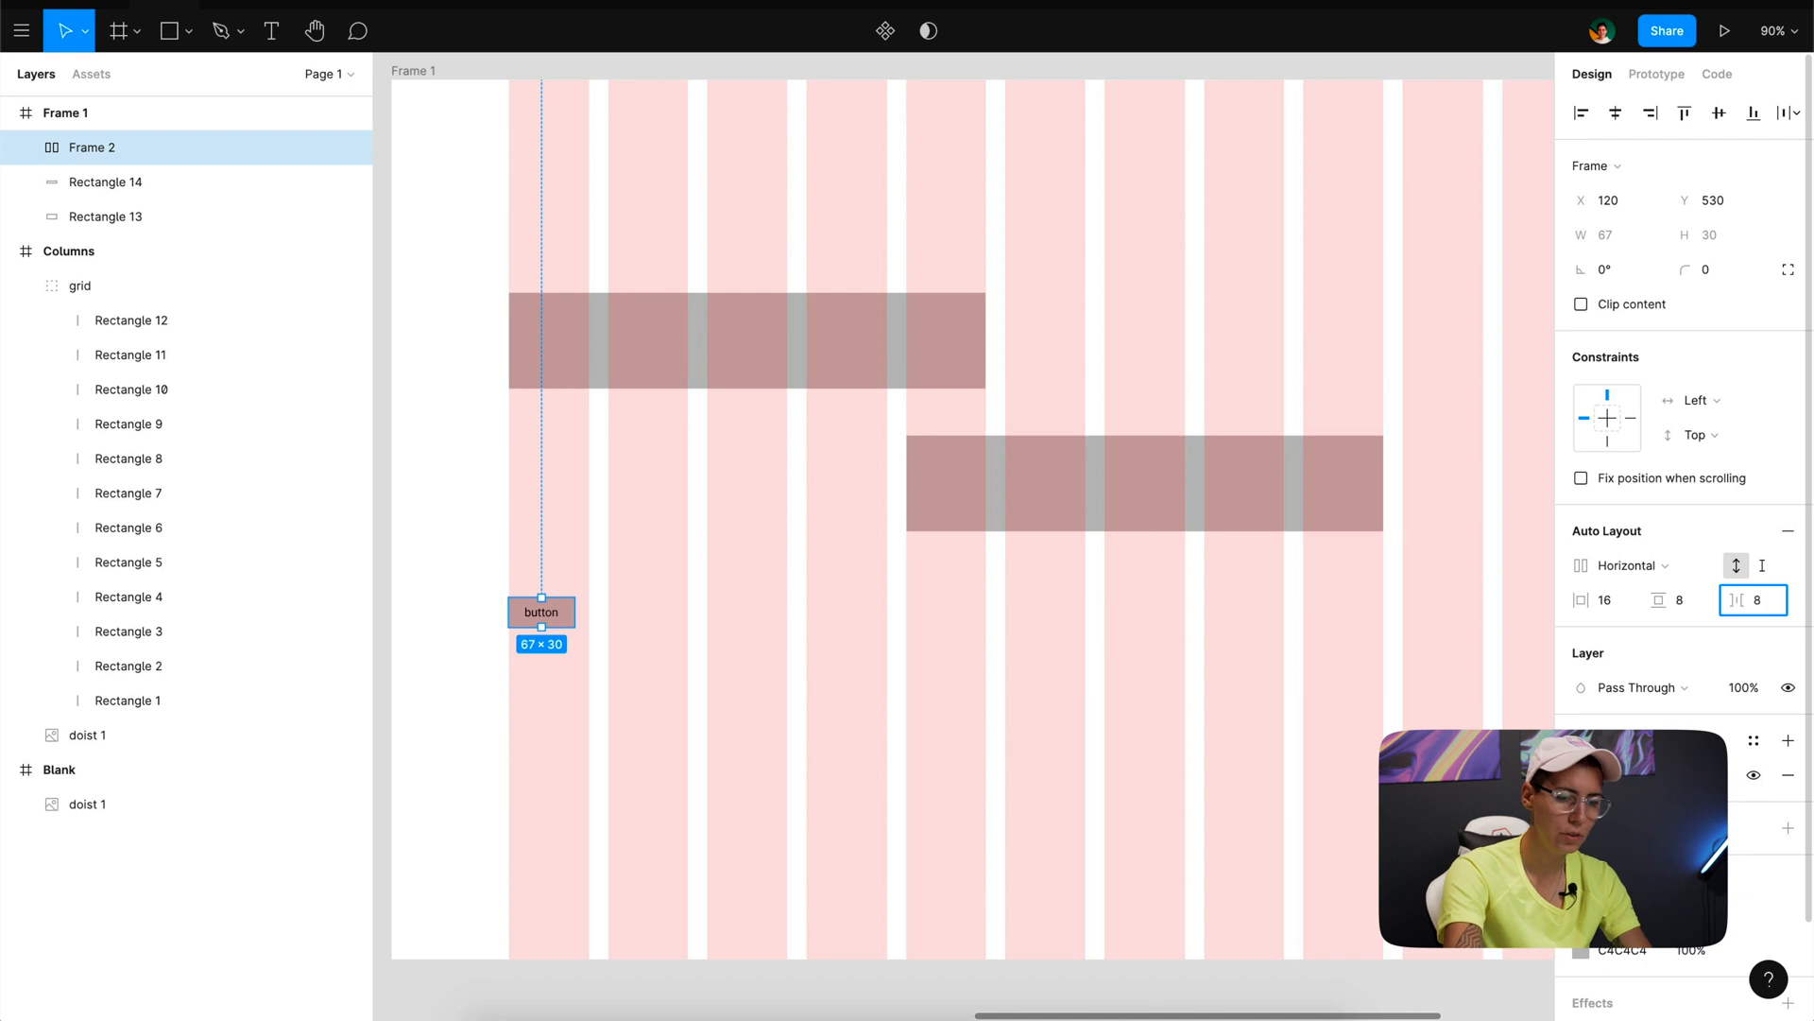
pyautogui.press('Return')
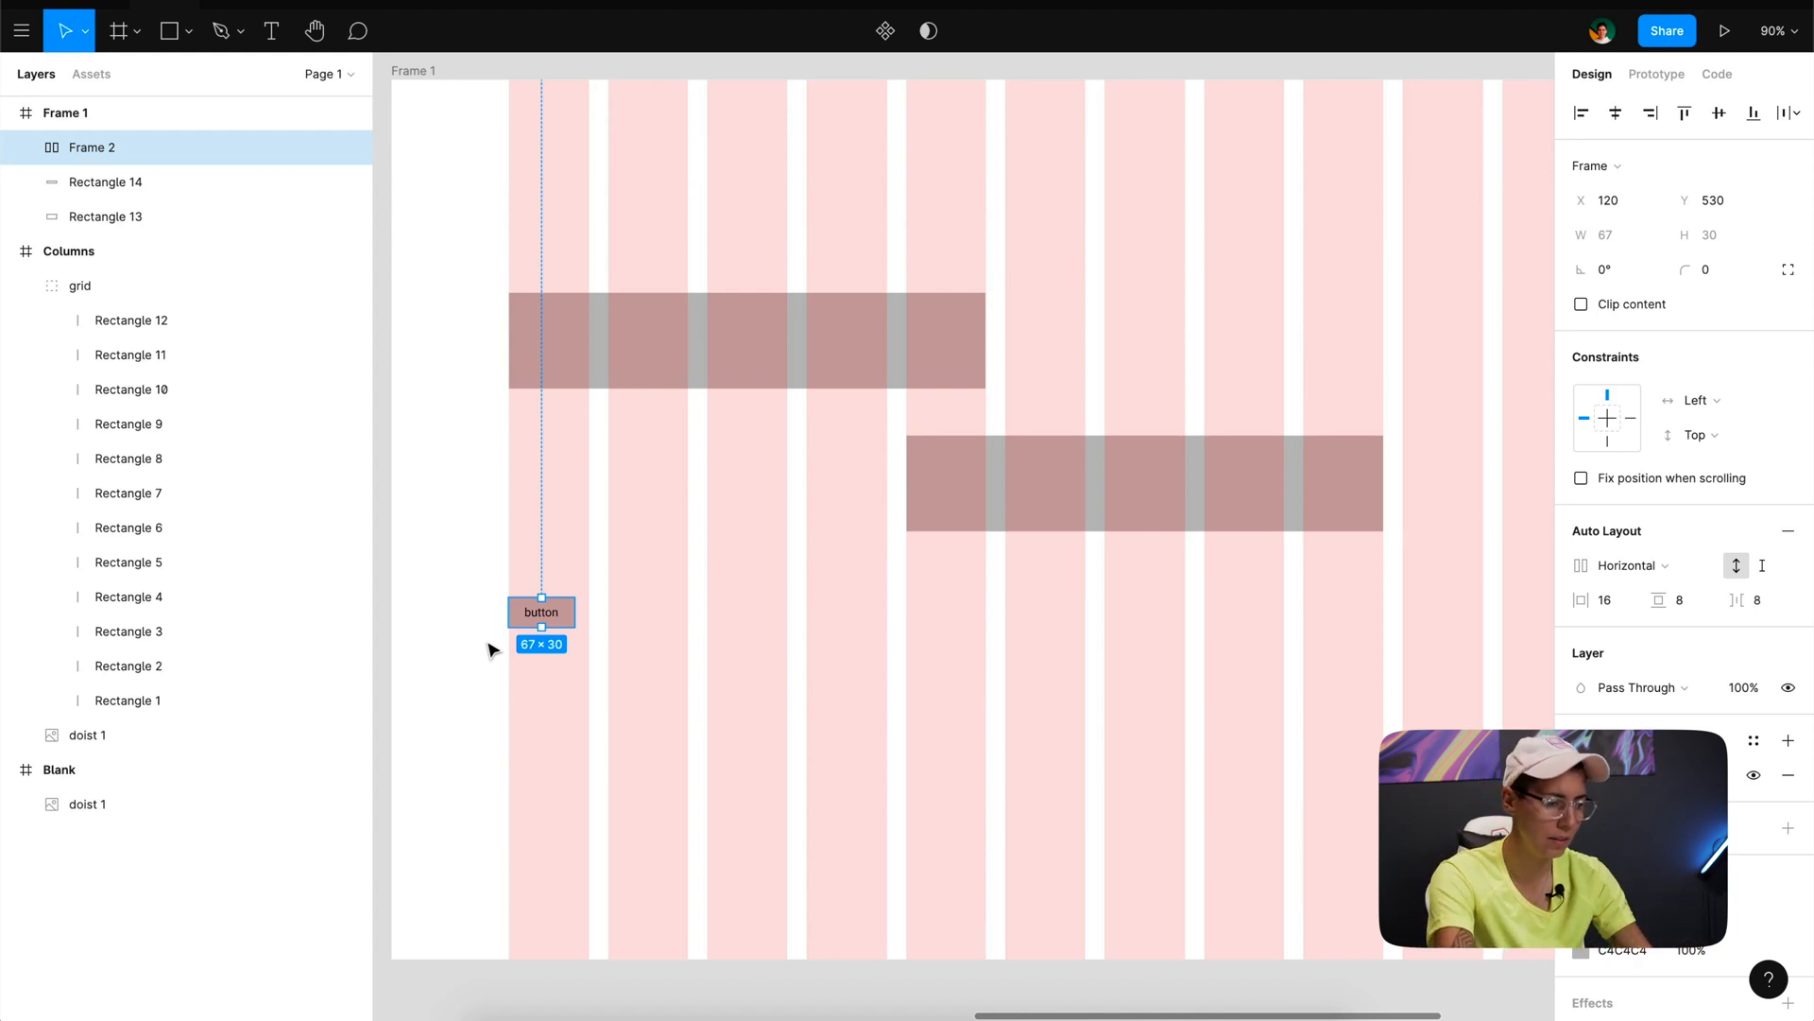
# - Replace the button's label with the longer placeholder text "cfdsfsdfdsfds"
pyautogui.scroll(3, 492, 647)
pyautogui.scroll(5, 508, 621)
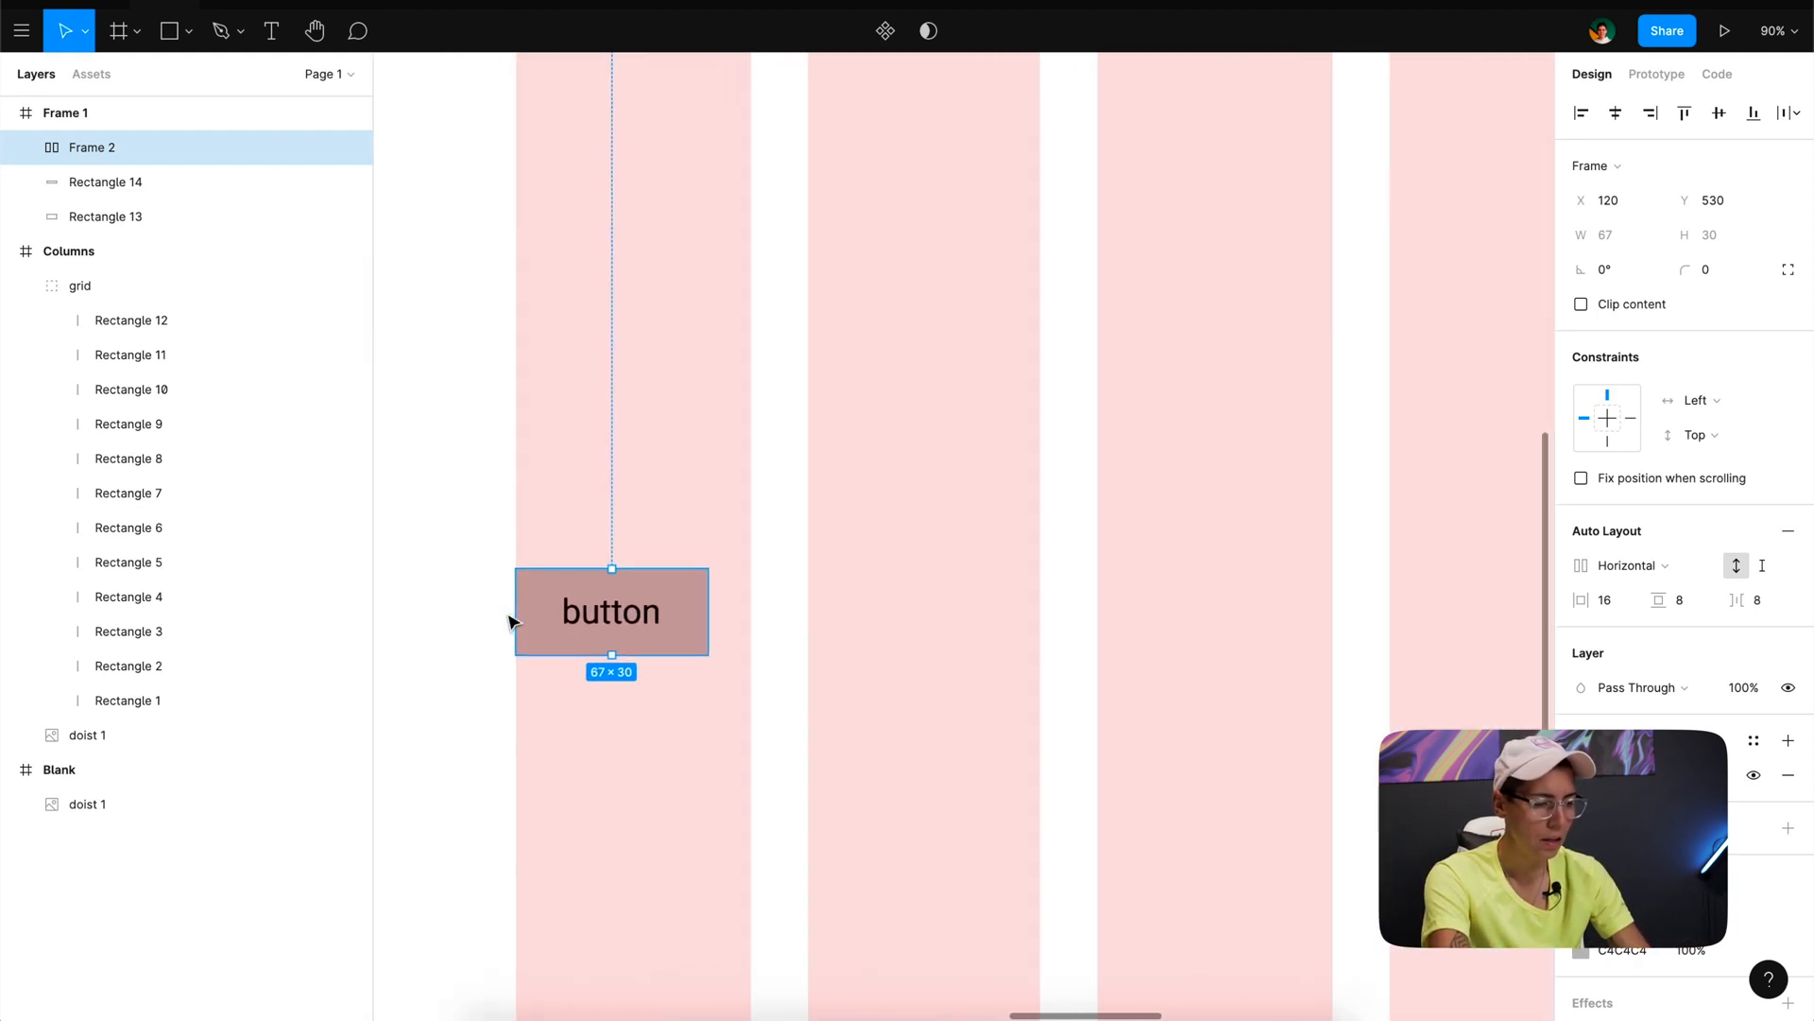
pyautogui.click(480, 614)
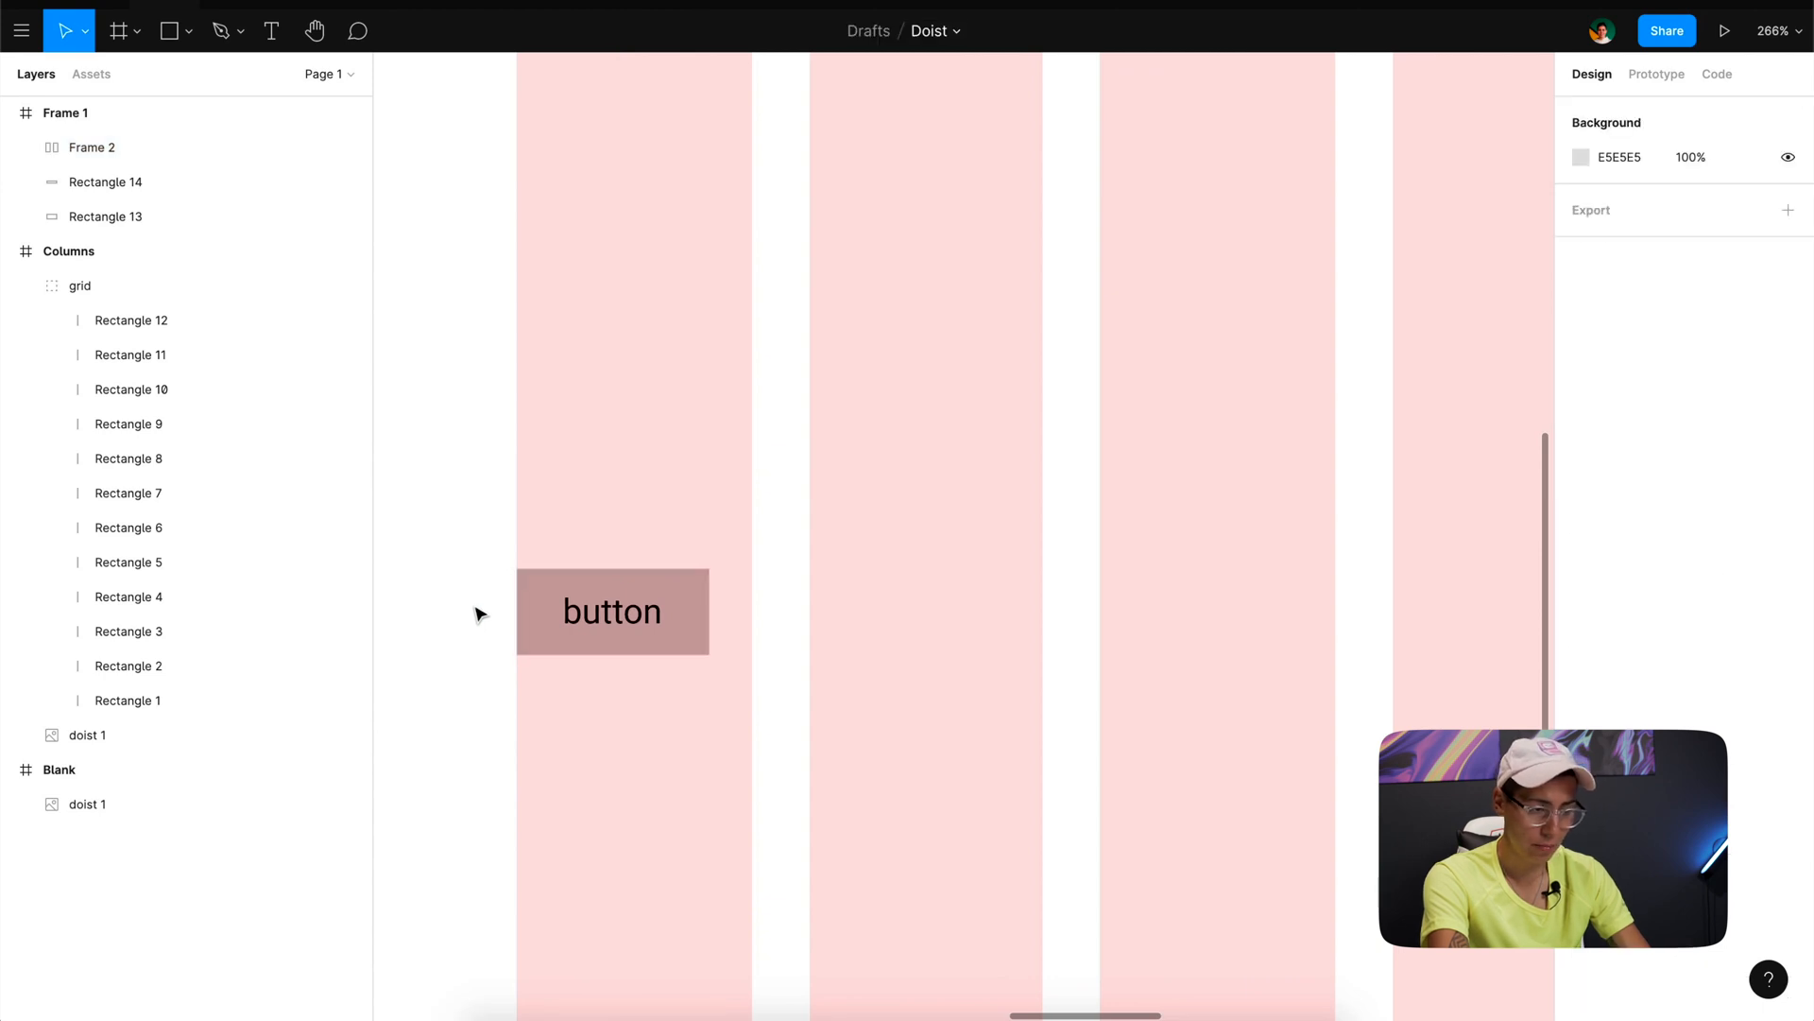
pyautogui.doubleClick(616, 612)
pyautogui.write('cfdsfsdfdsfds')
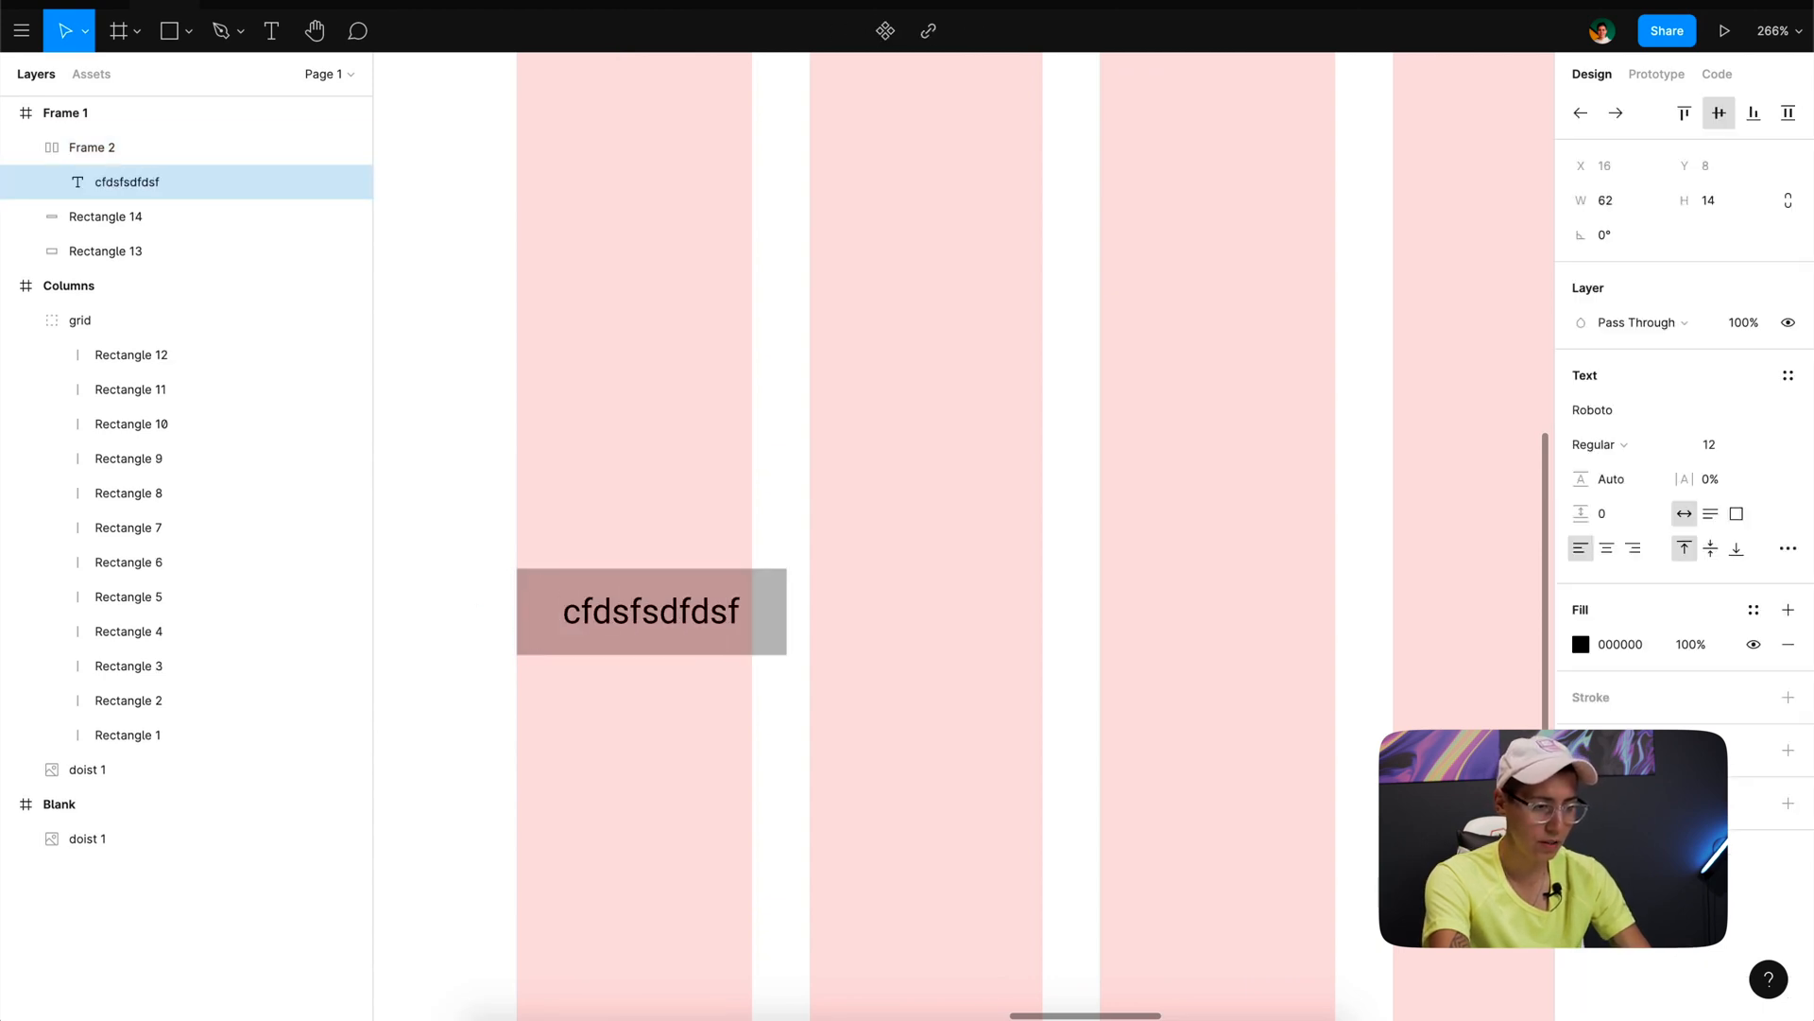
pyautogui.press('Escape')
pyautogui.press('Escape')
# - Measure the padding between the label and the edges of its button frame
pyautogui.click(720, 652)
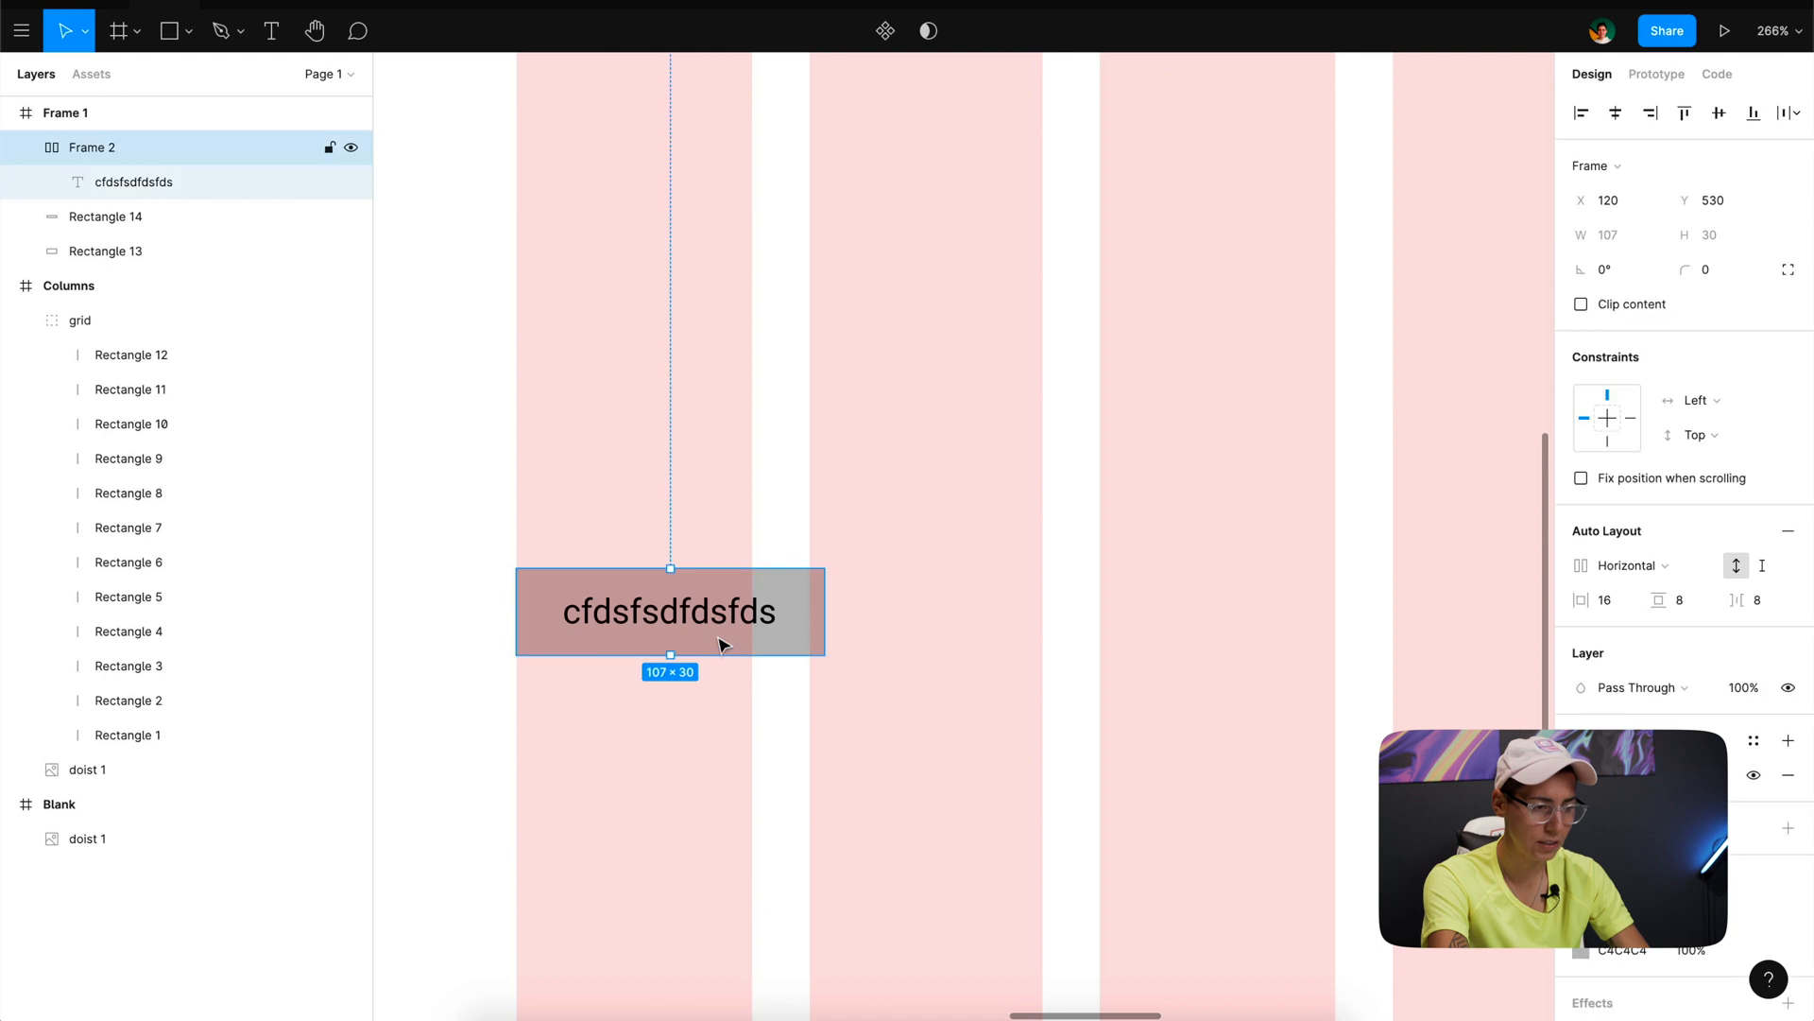
pyautogui.click(723, 619)
pyautogui.press('alt')
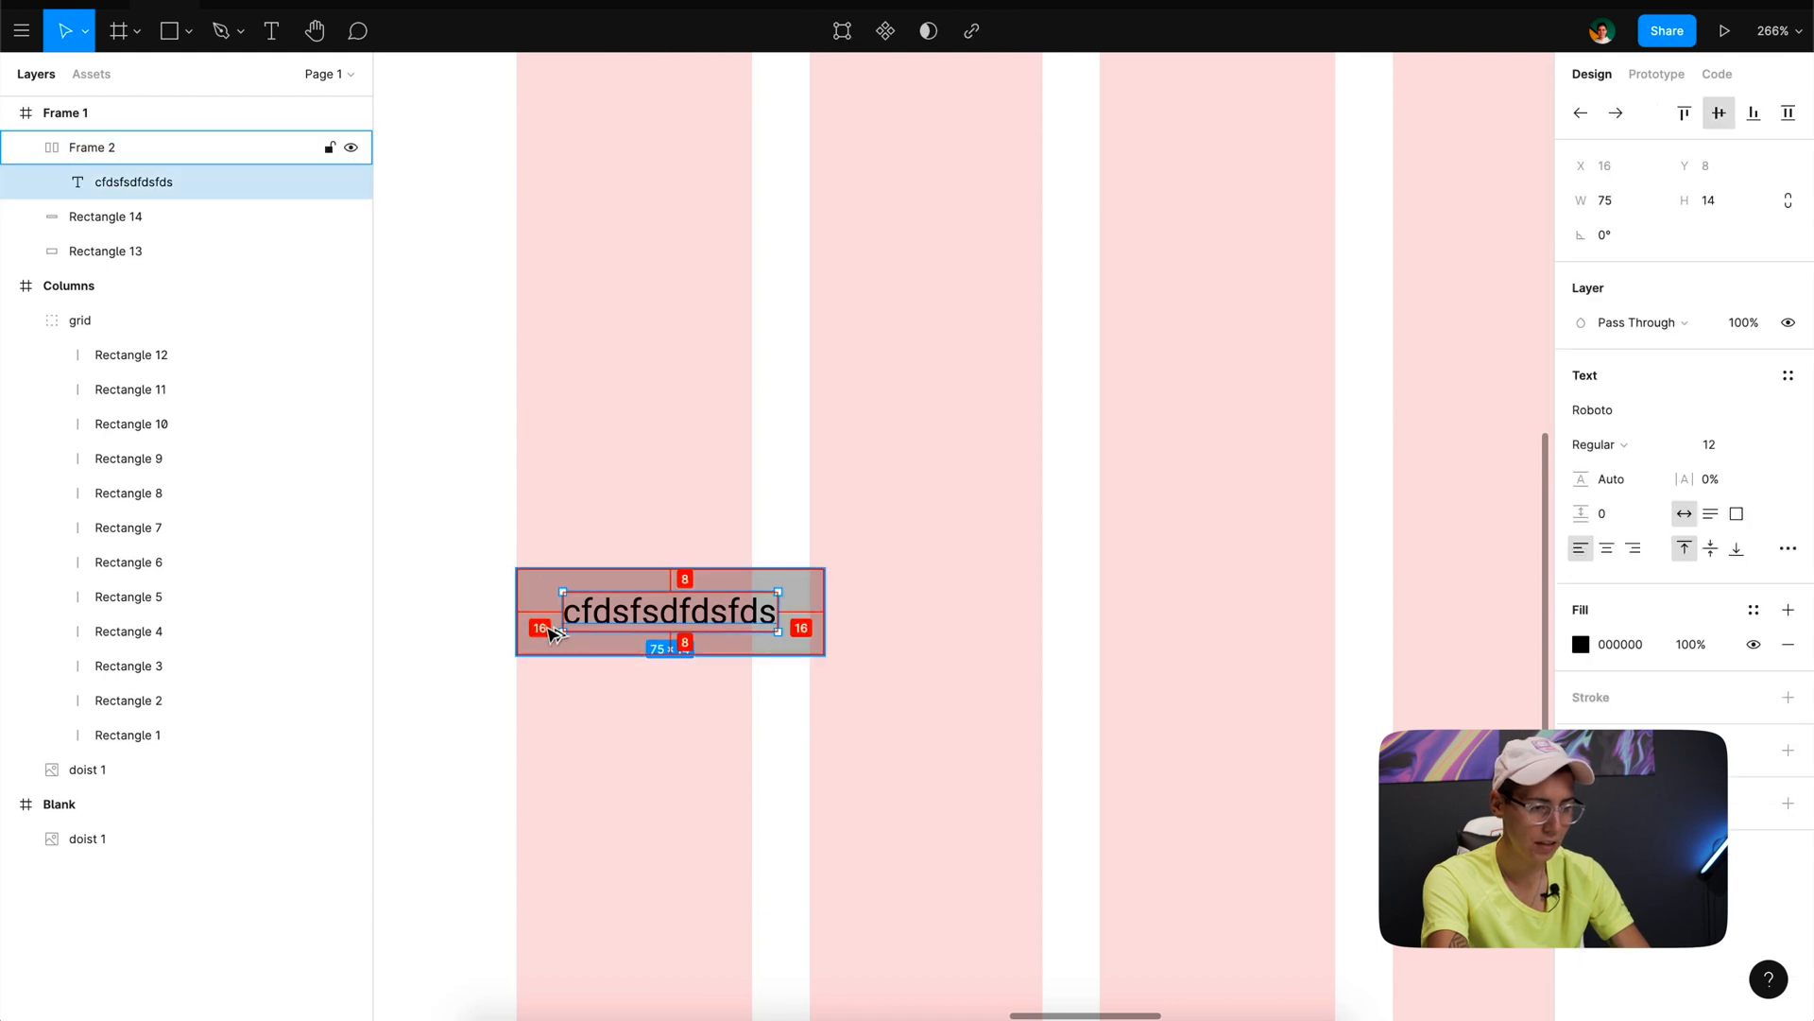
pyautogui.press('alt')
pyautogui.press('alt')
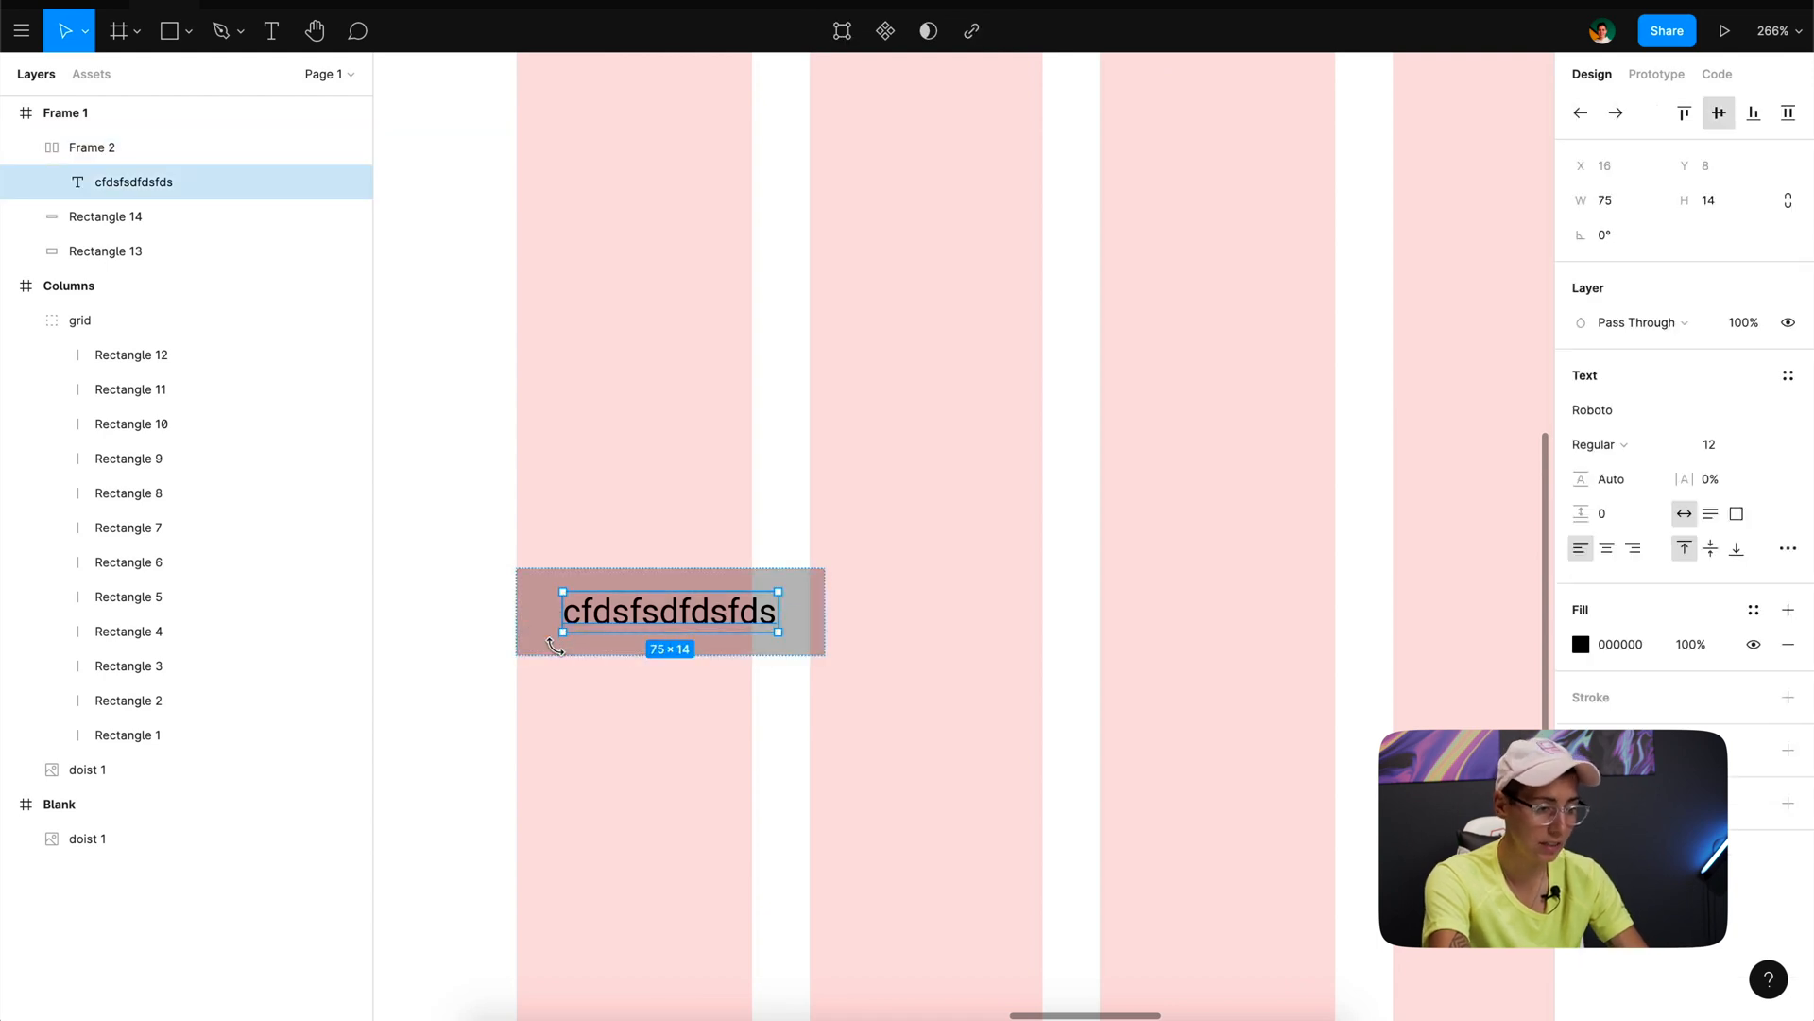
pyautogui.scroll(-5, 664, 744)
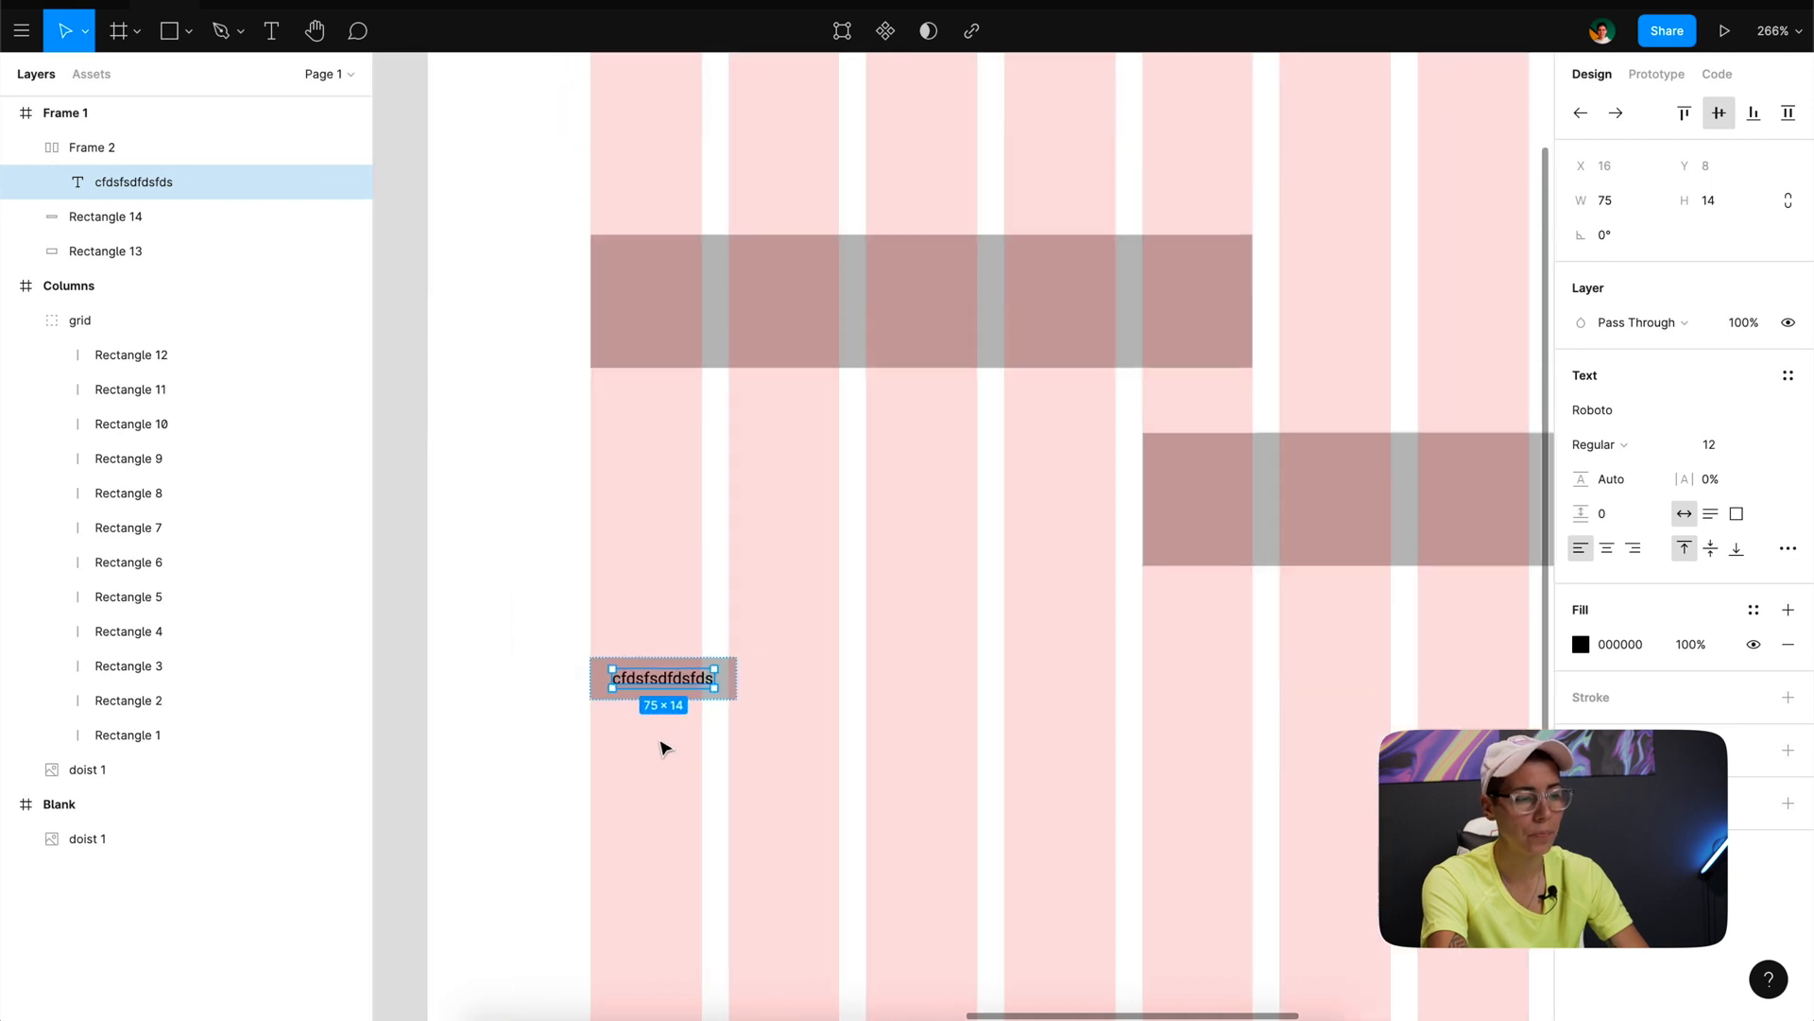
pyautogui.click(579, 738)
# - Move the lower wide rectangle under the upper one, aligned with the first column at X 120, Y 336
pyautogui.hscroll(2, 576, 737)
pyautogui.scroll(-1, 577, 737)
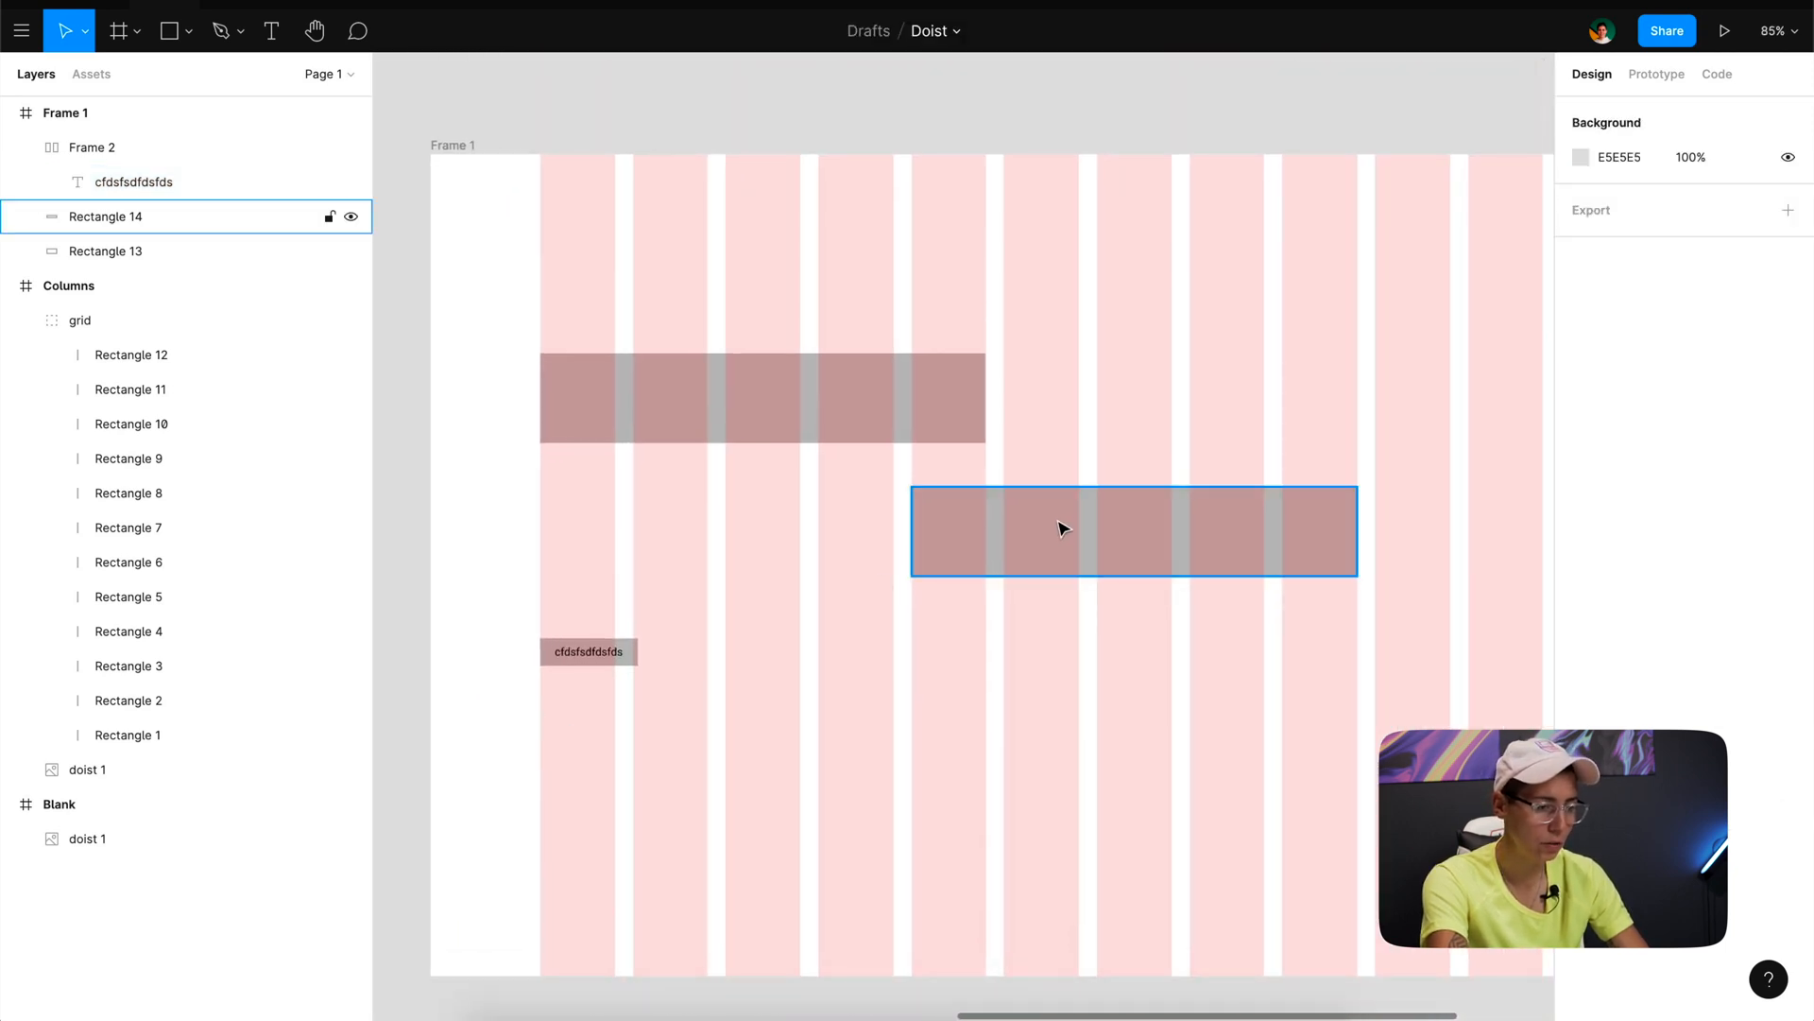
pyautogui.moveTo(1063, 527); pyautogui.dragTo(856, 527)
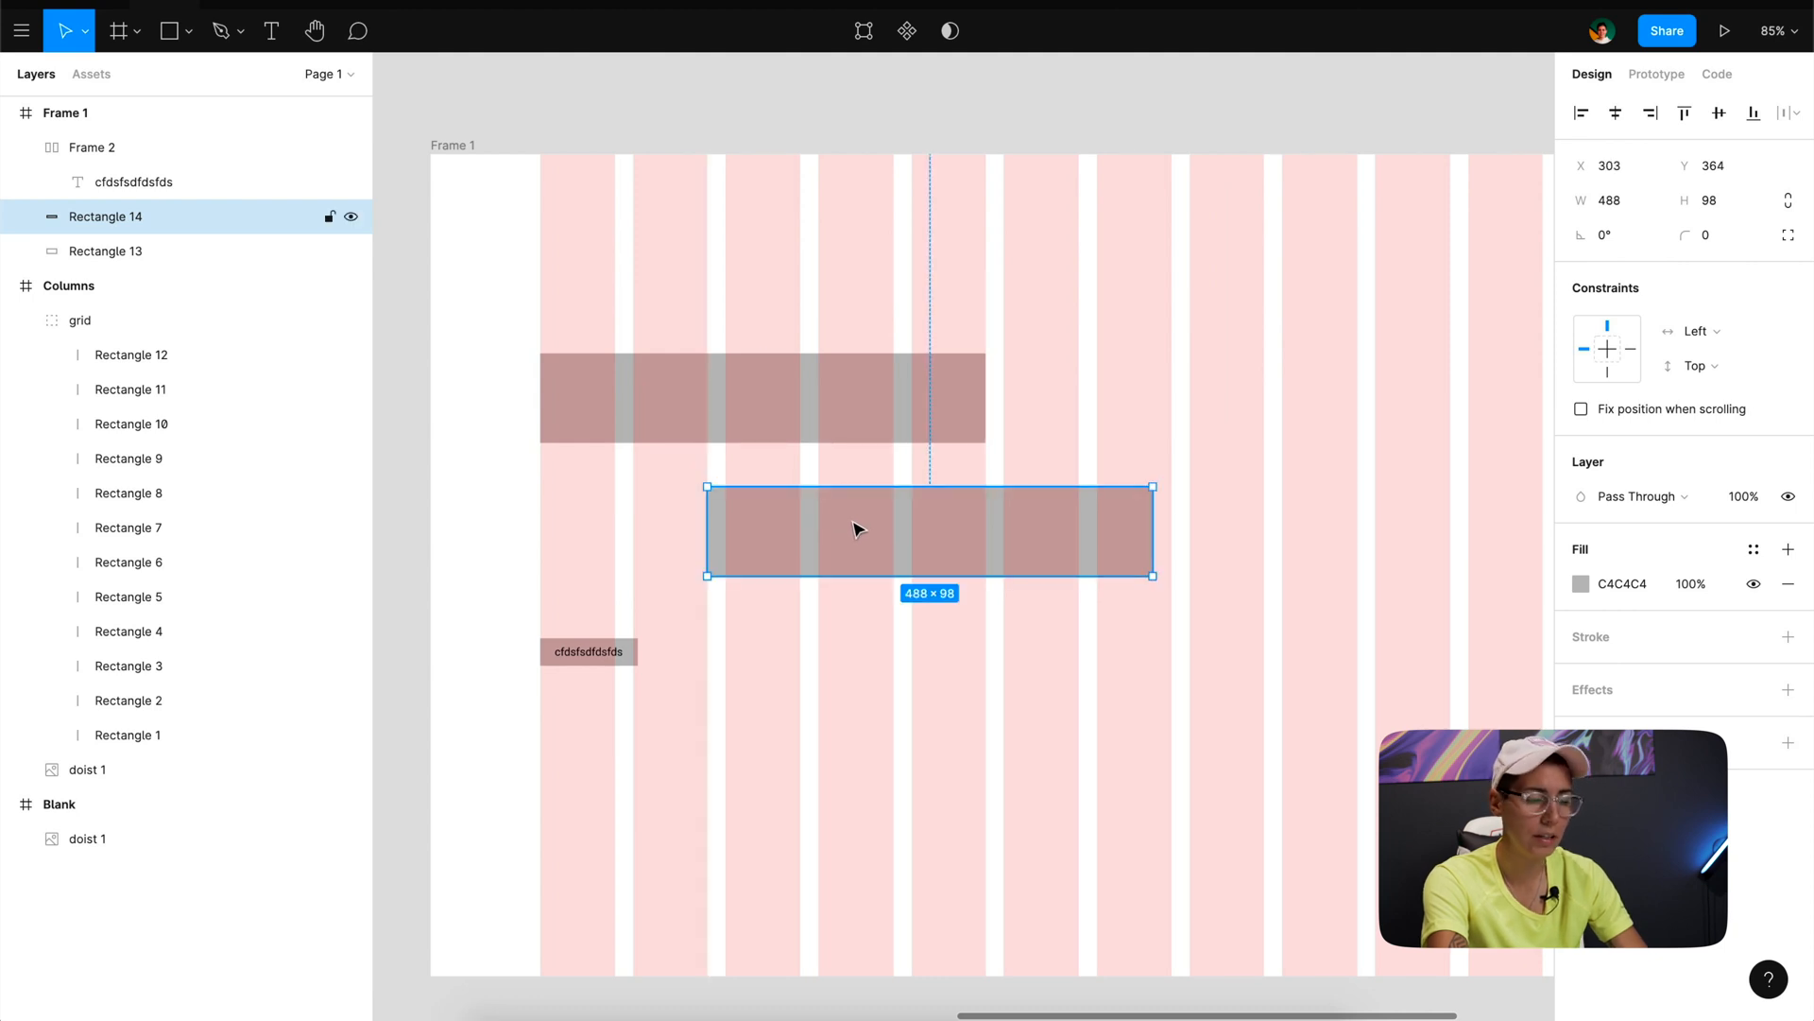
pyautogui.moveTo(856, 529); pyautogui.dragTo(693, 505)
# - Set the big nudge amount to 8 in the nudge preferences
pyautogui.click(22, 30)
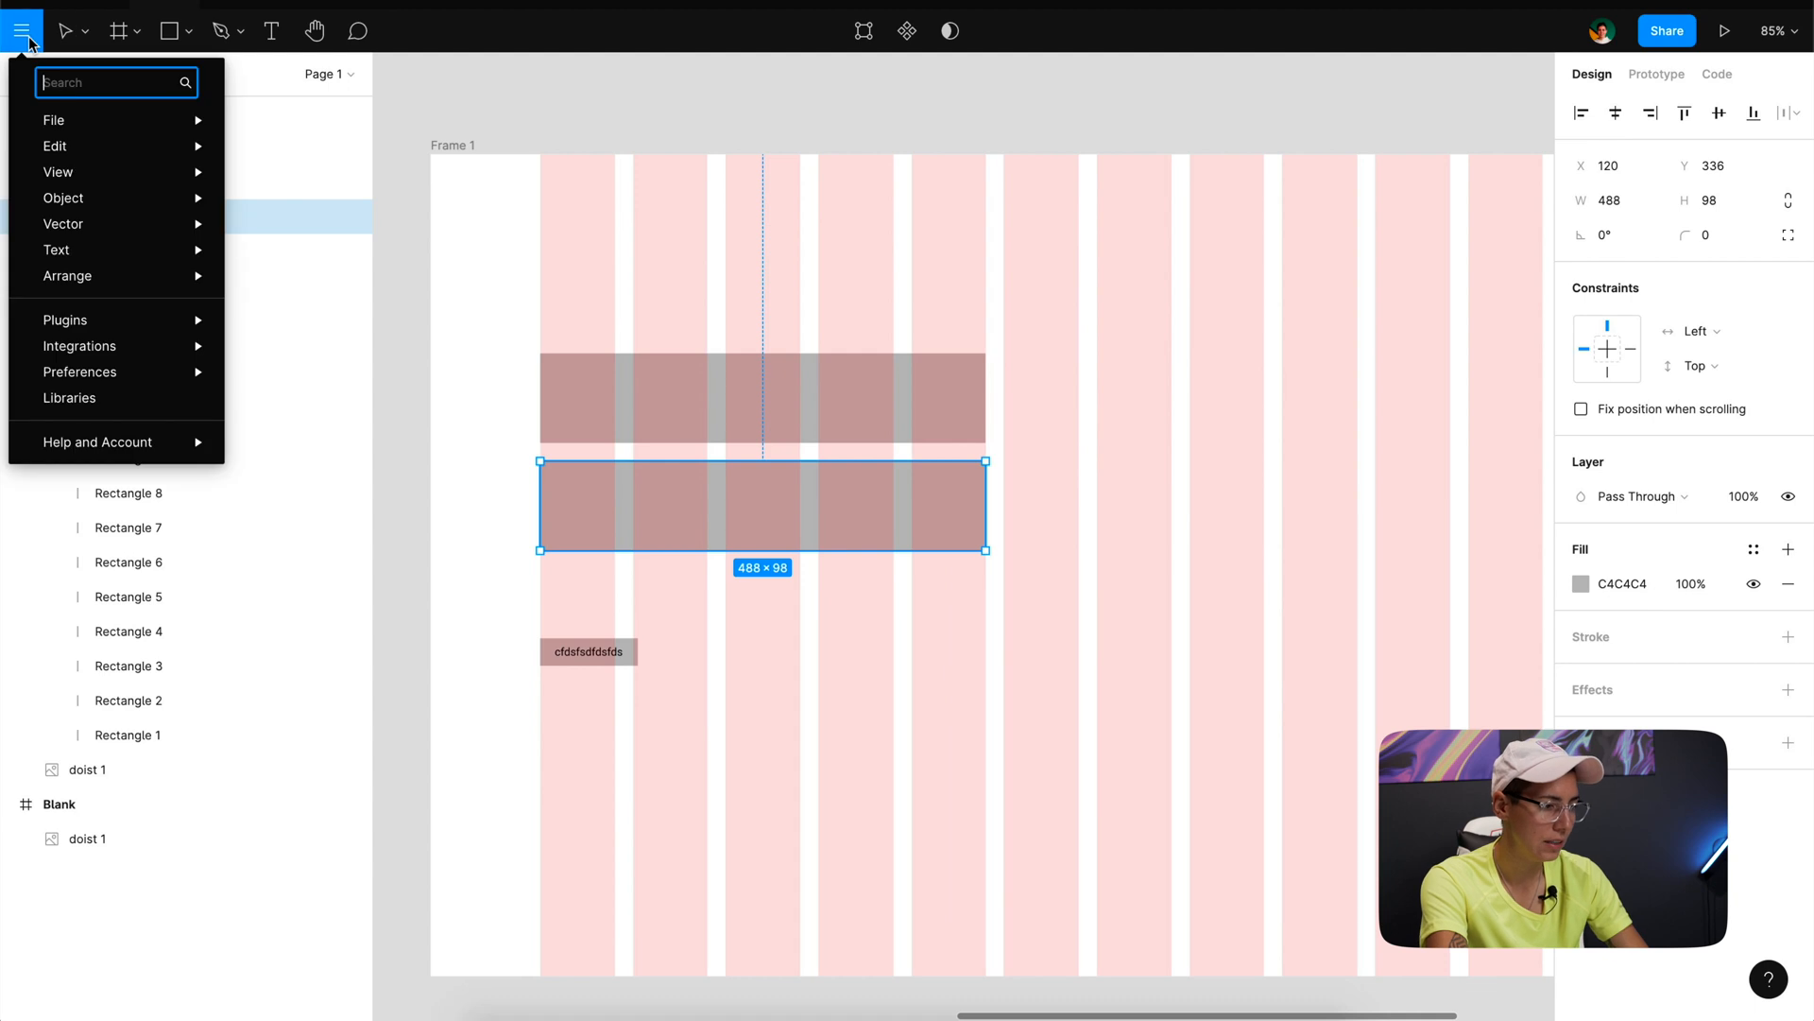
pyautogui.moveTo(99, 378)
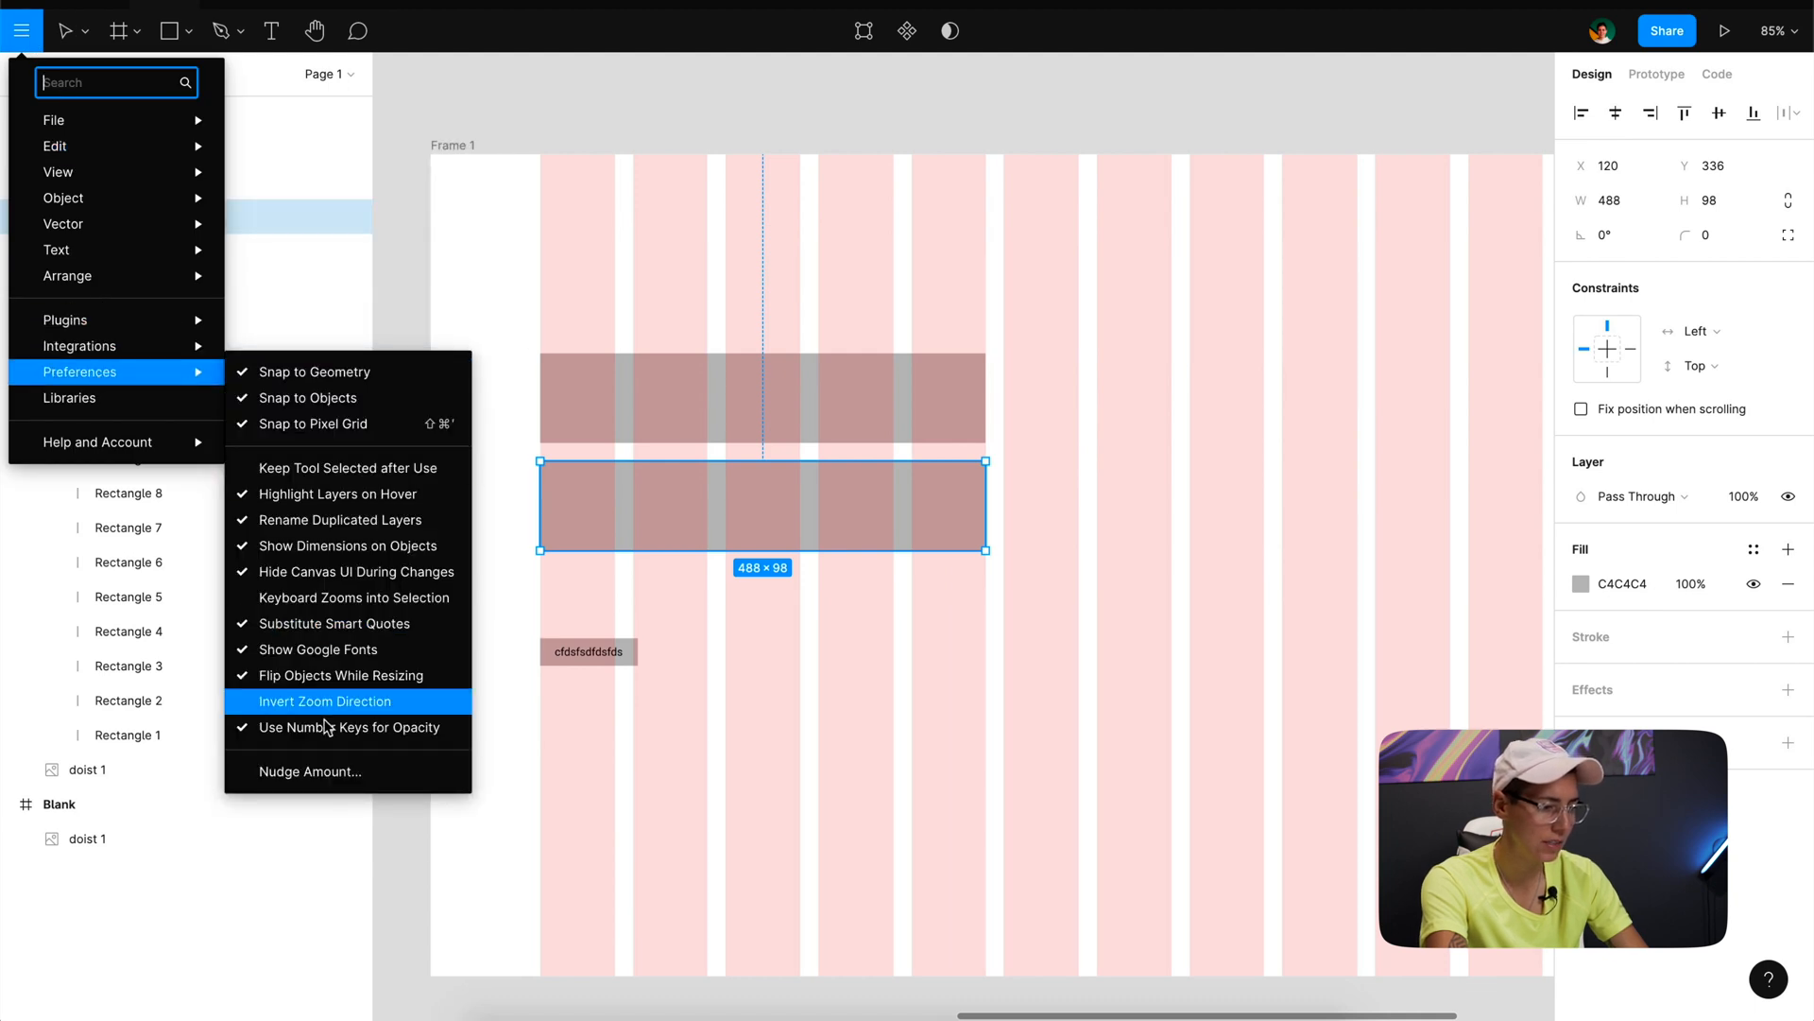
pyautogui.click(336, 773)
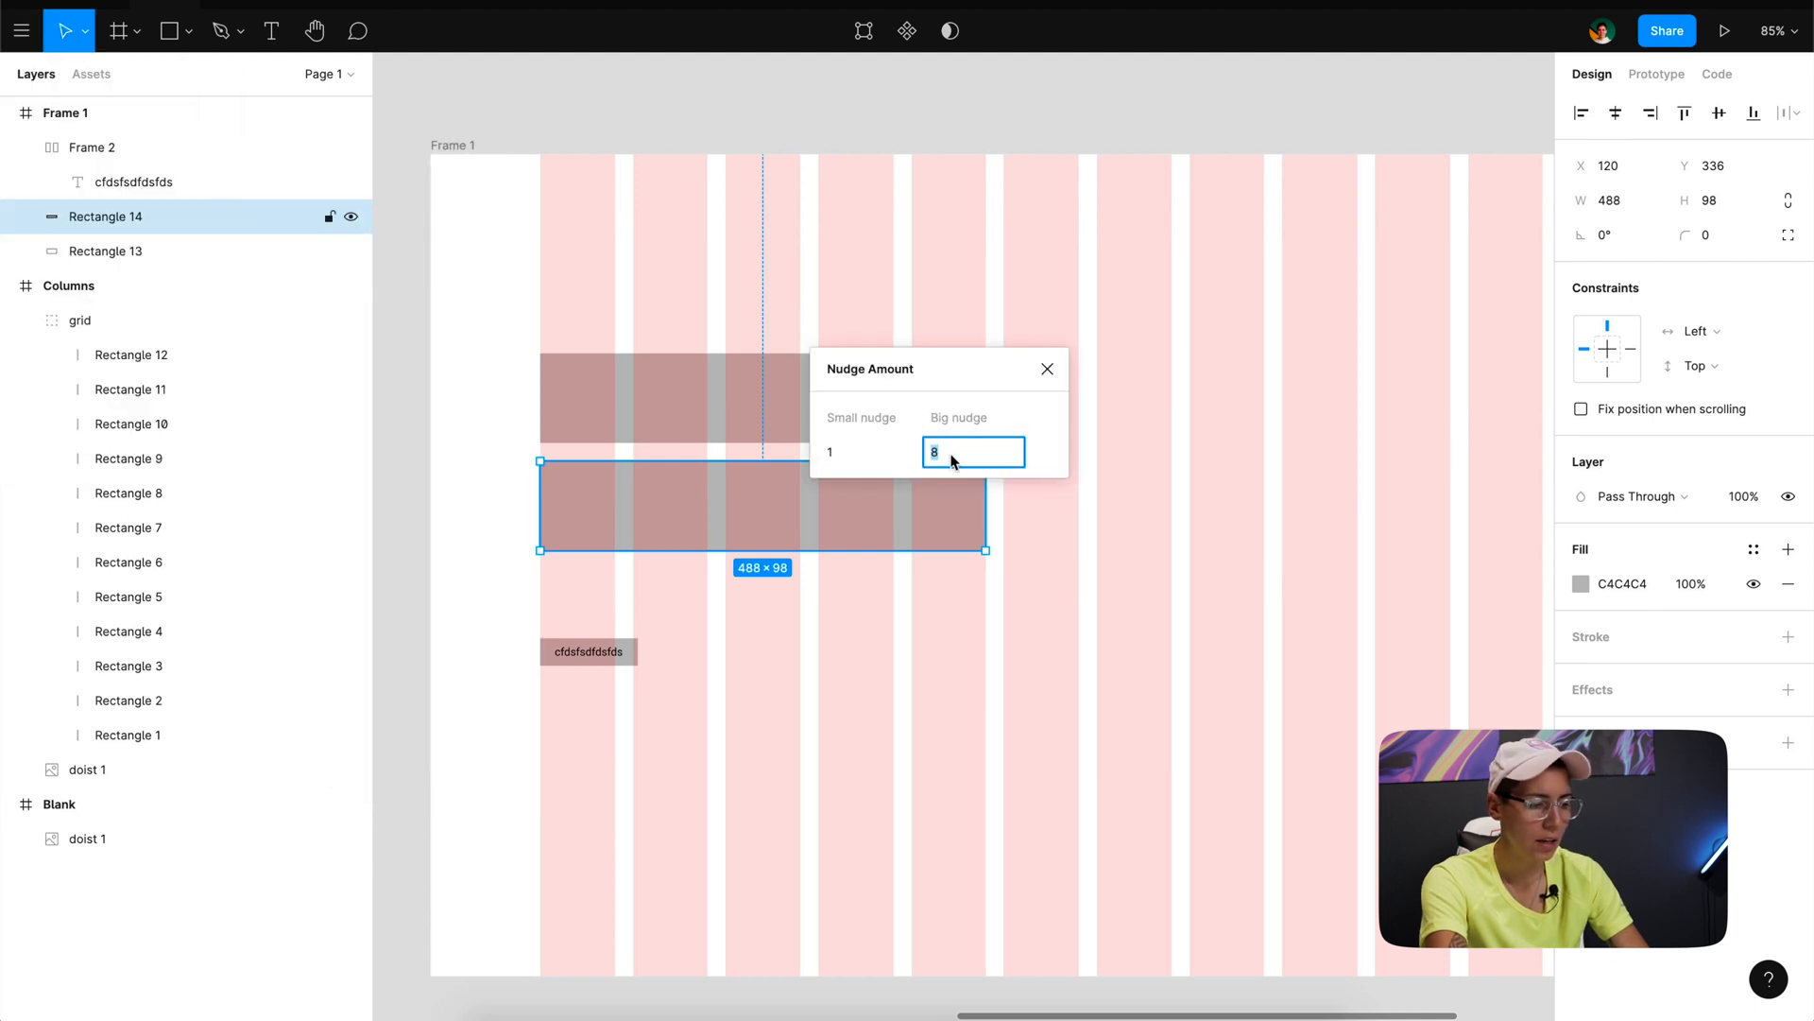
pyautogui.write('10')
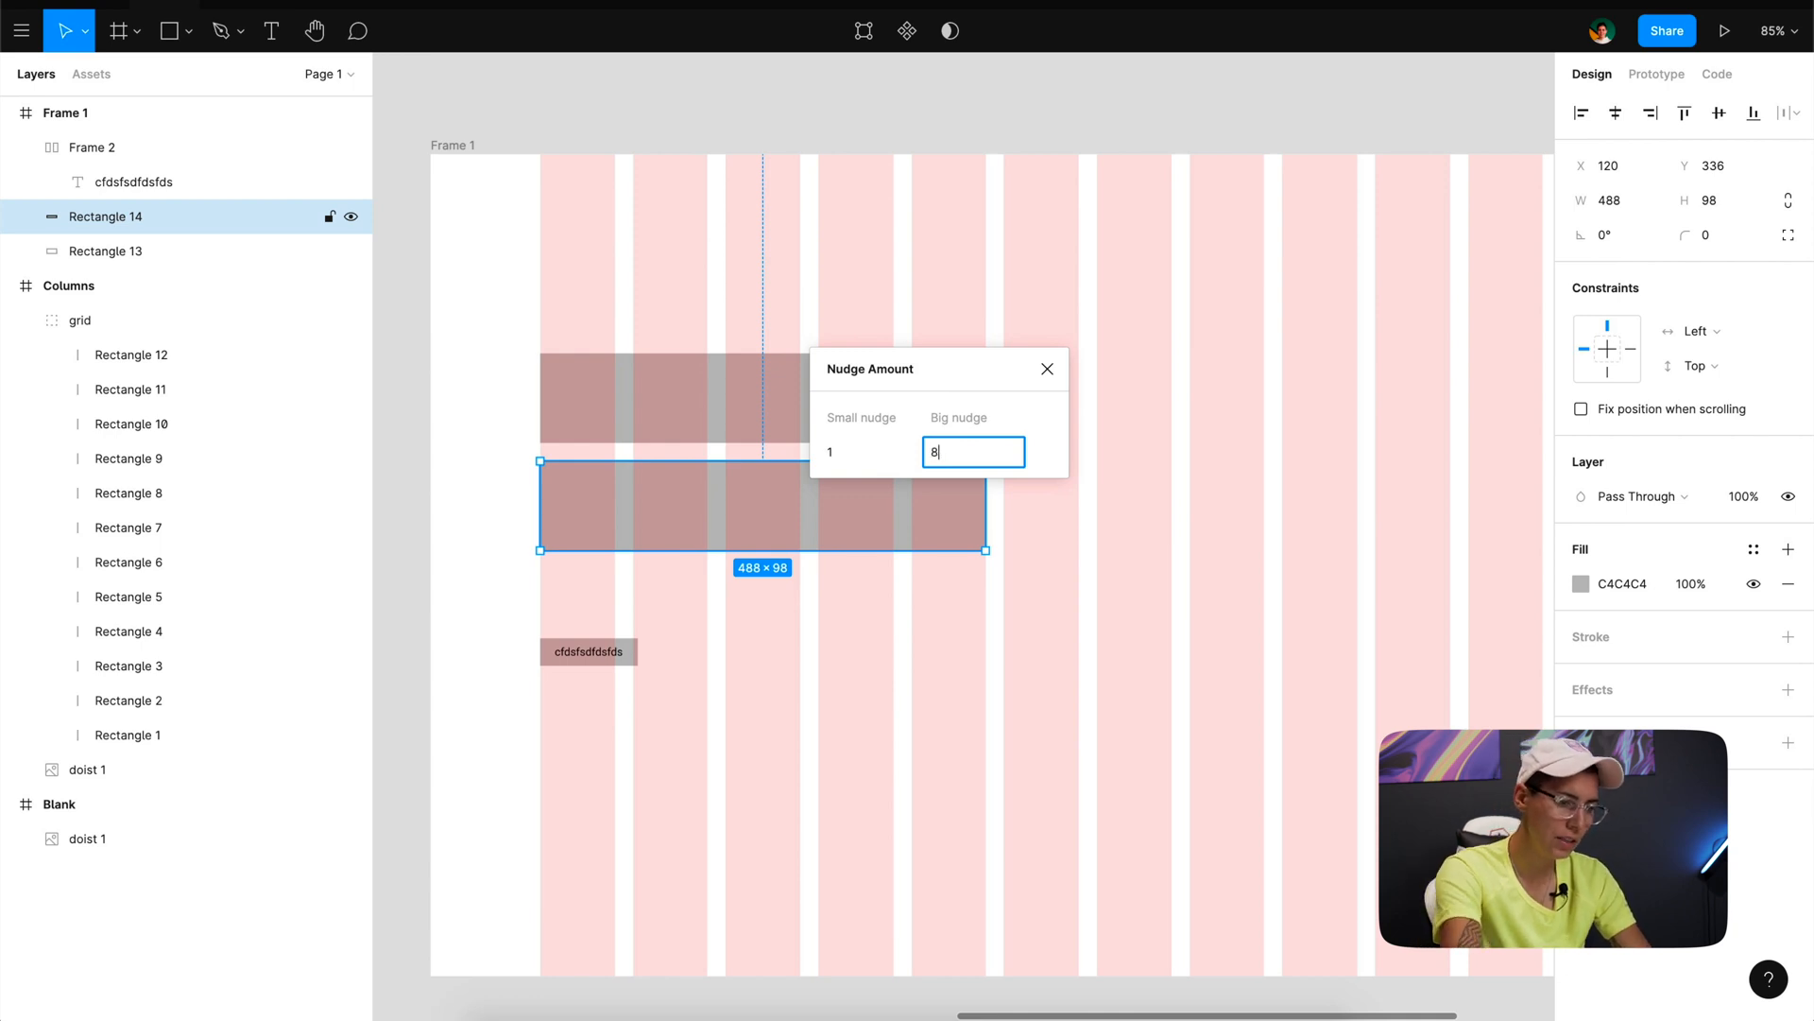
pyautogui.click(1047, 369)
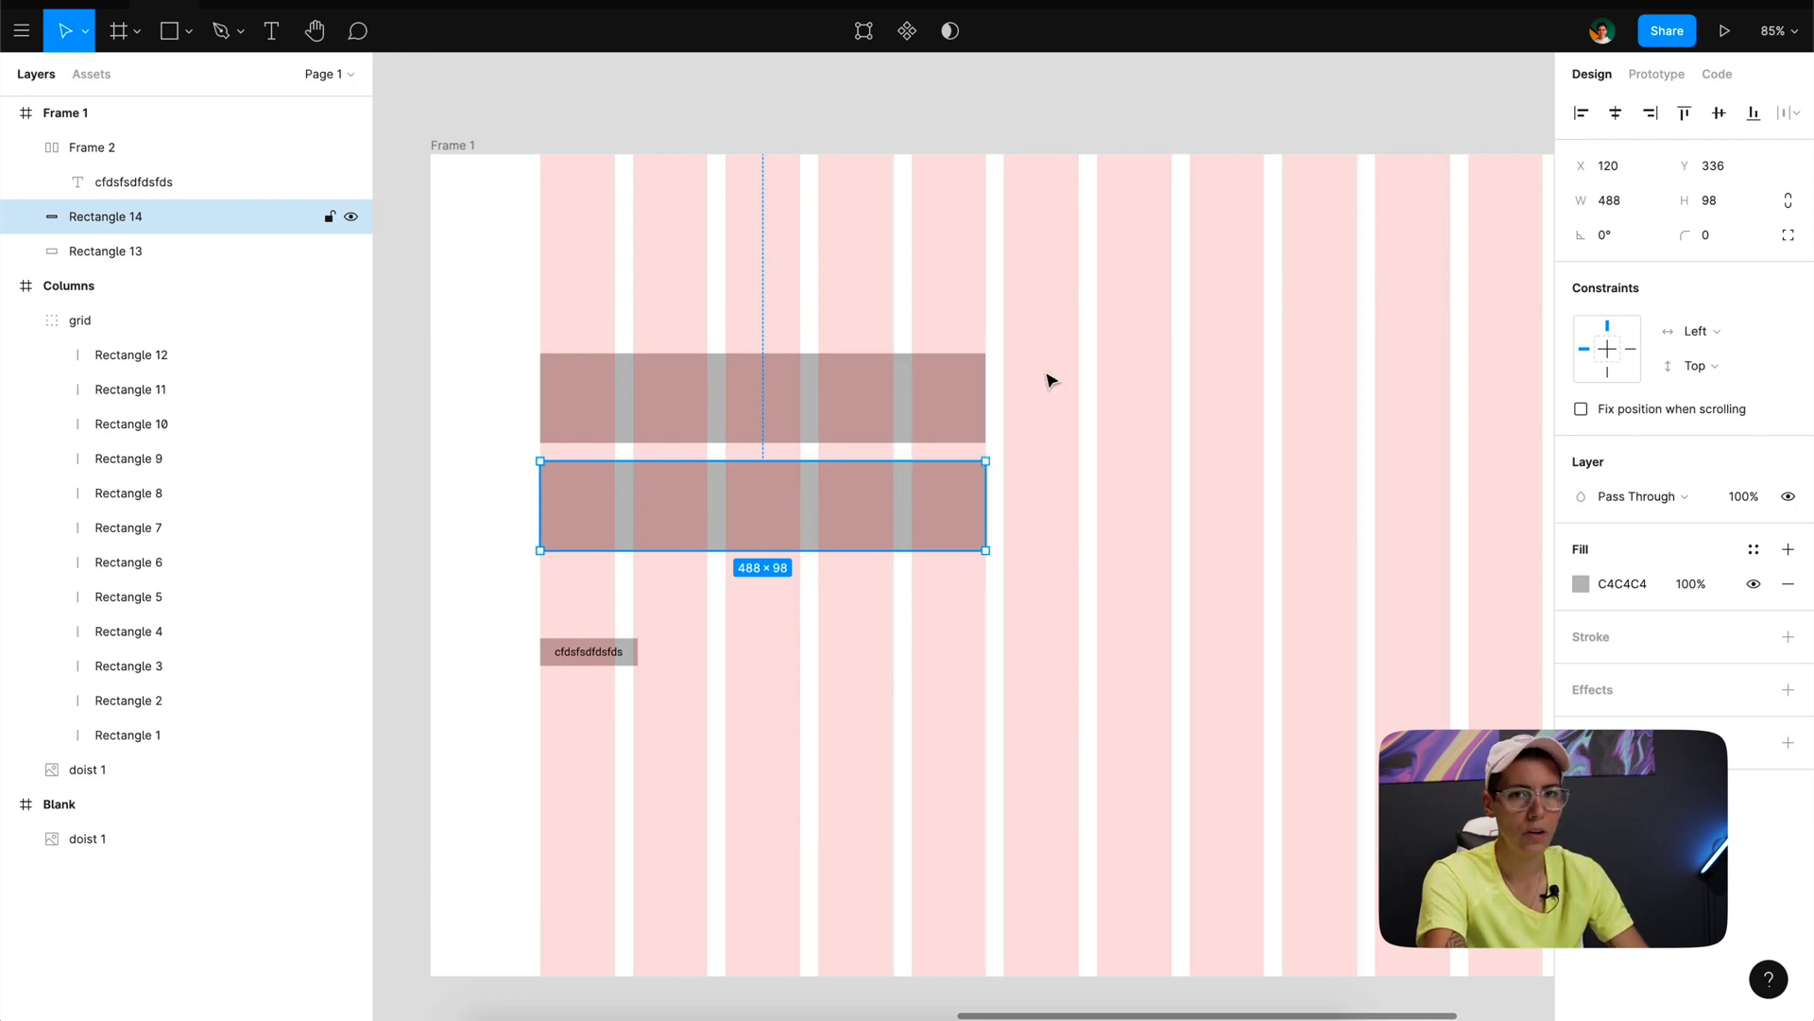
# - Butt the lower wide rectangle against the upper one, nudge it down 16 px in two big nudges, and check the gap
pyautogui.click(708, 615)
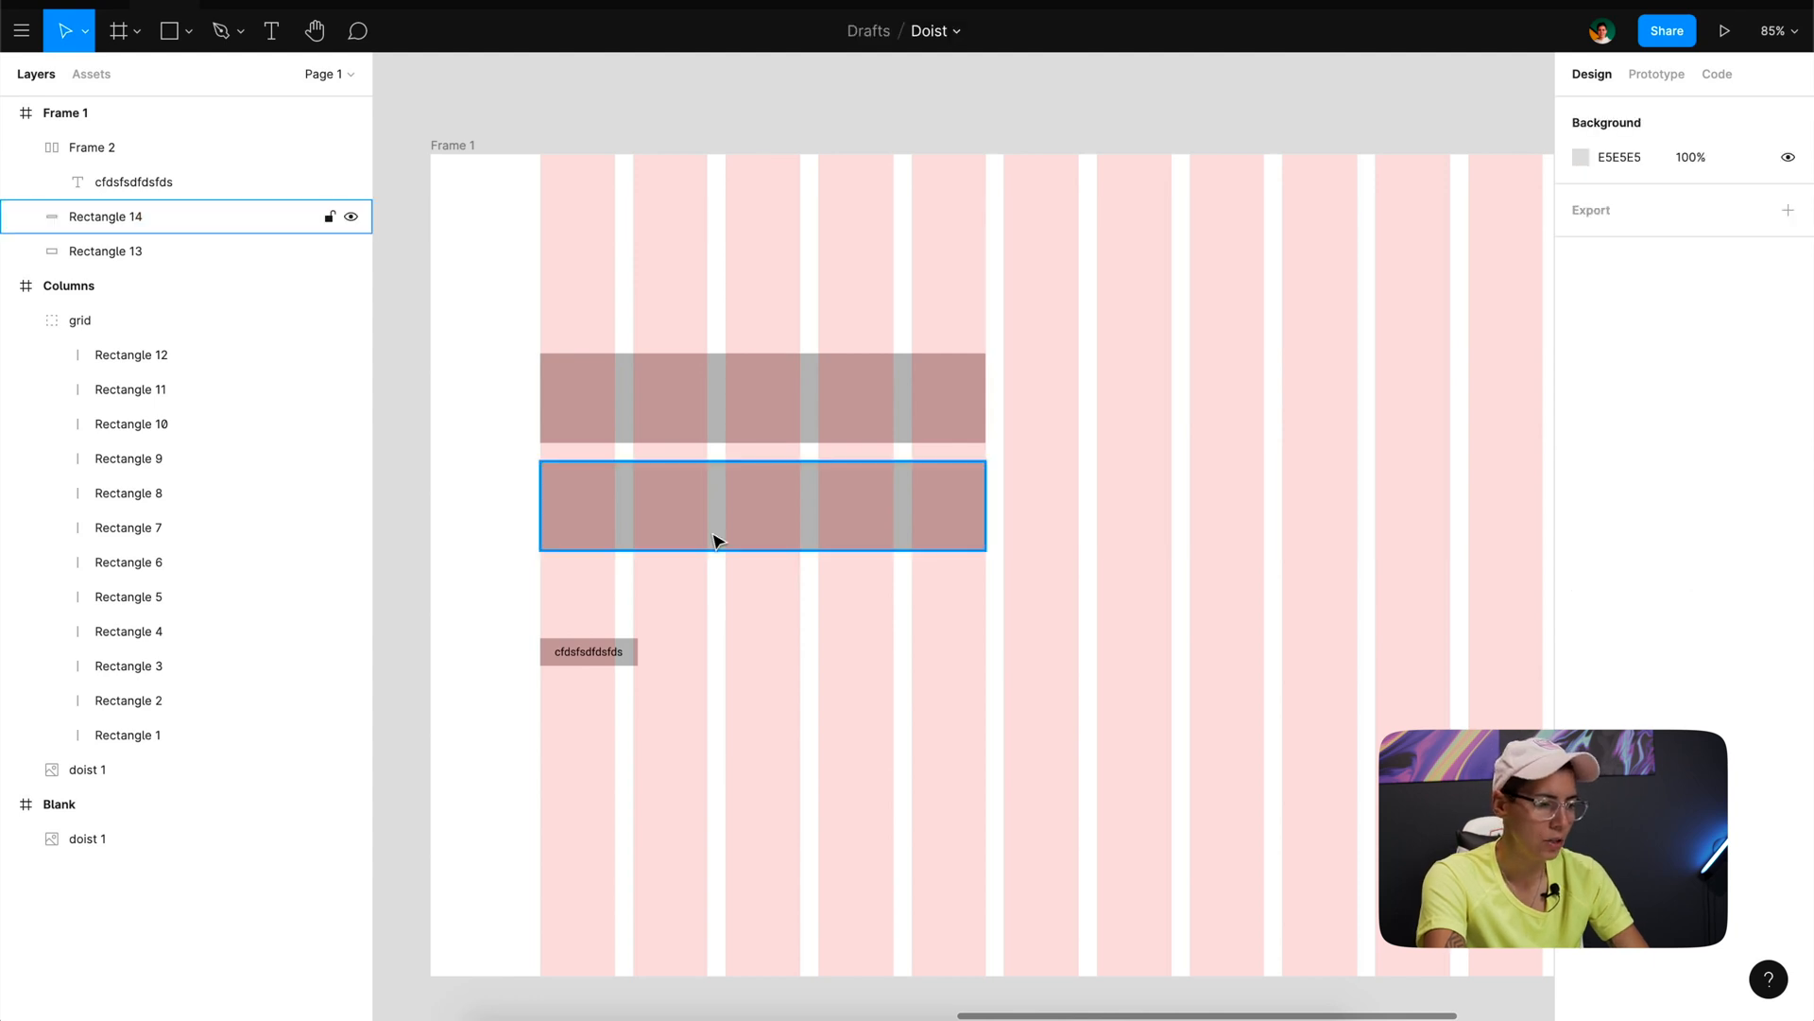
pyautogui.moveTo(717, 539); pyautogui.dragTo(718, 520)
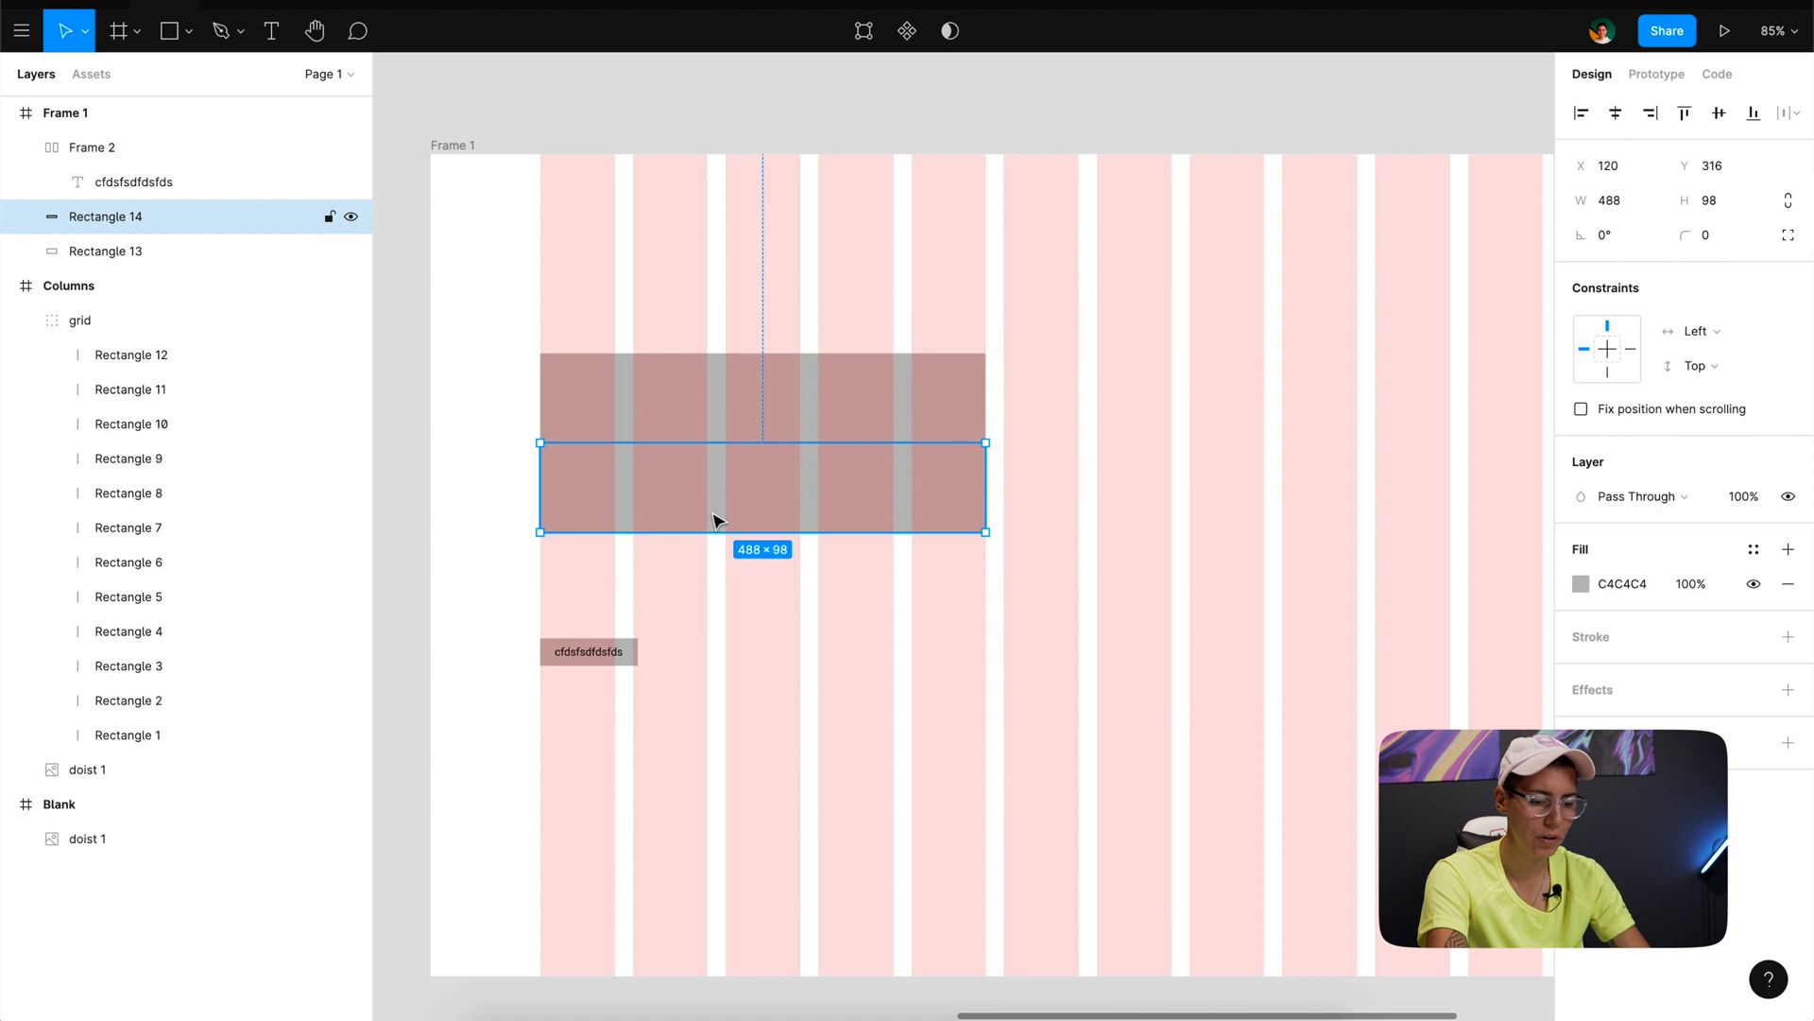
pyautogui.hotkey('shift', 'Down')
pyautogui.hotkey('shift', 'Down')
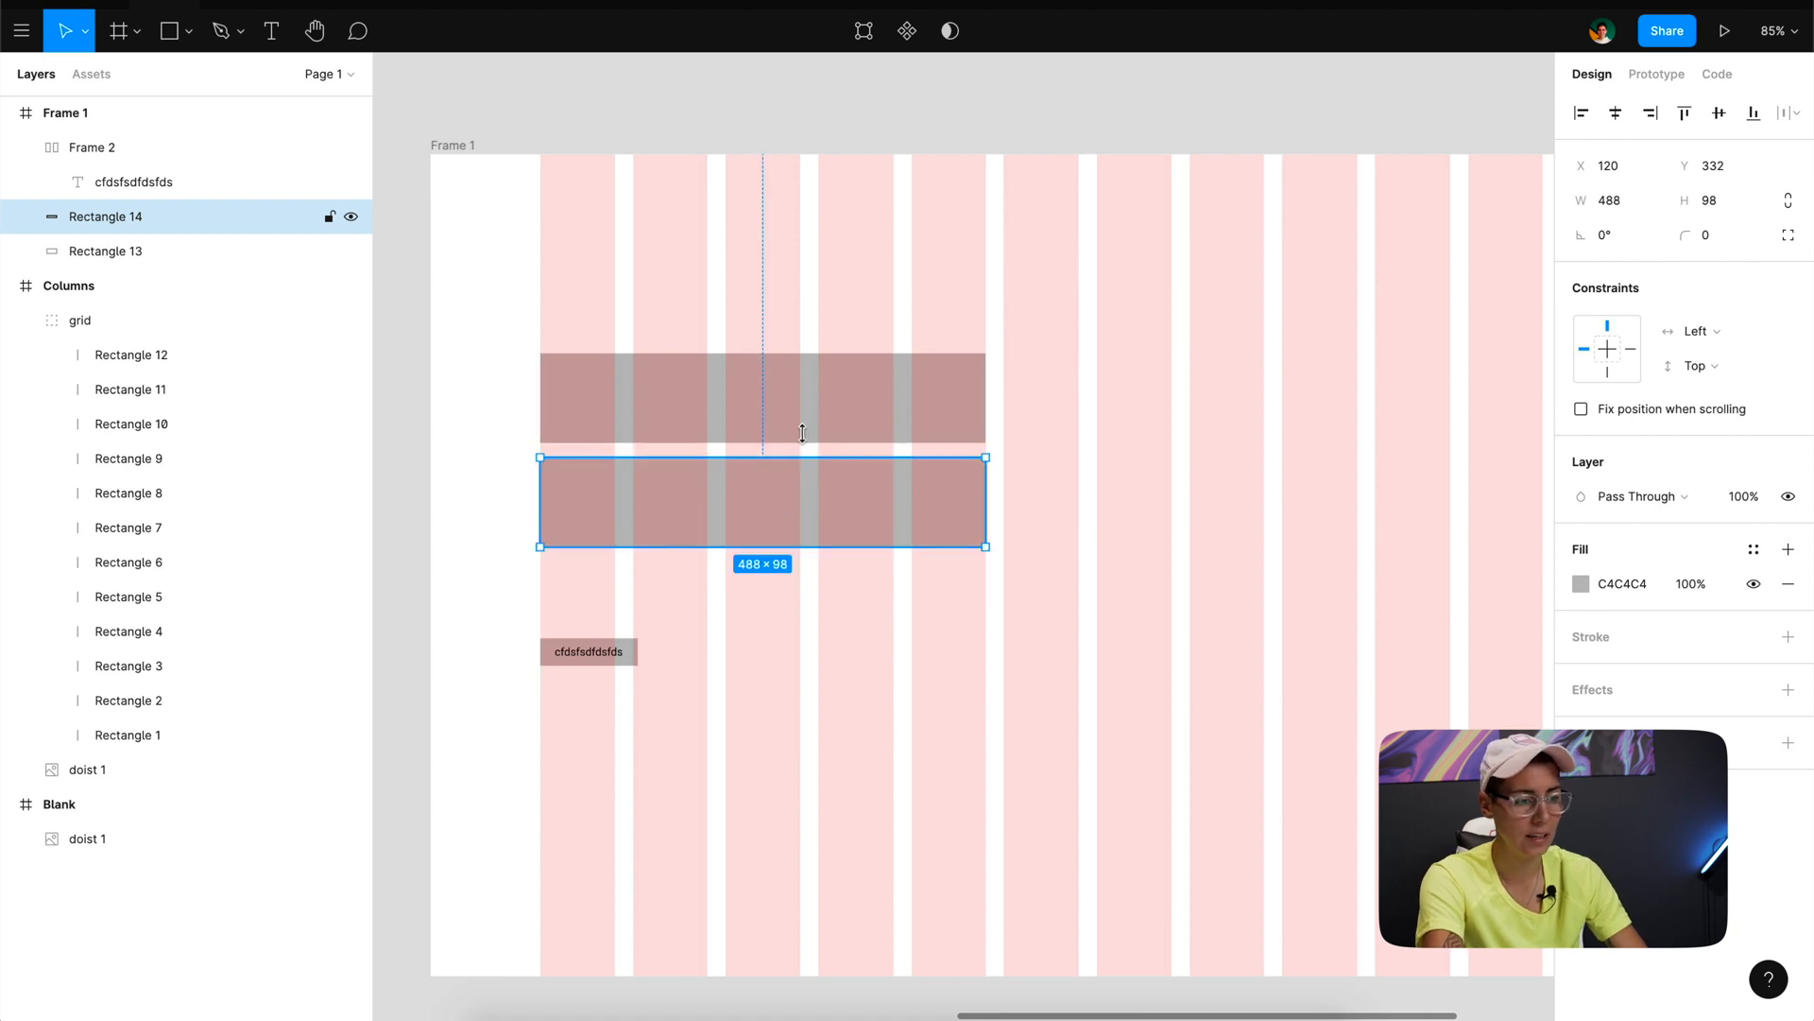
pyautogui.press('alt')
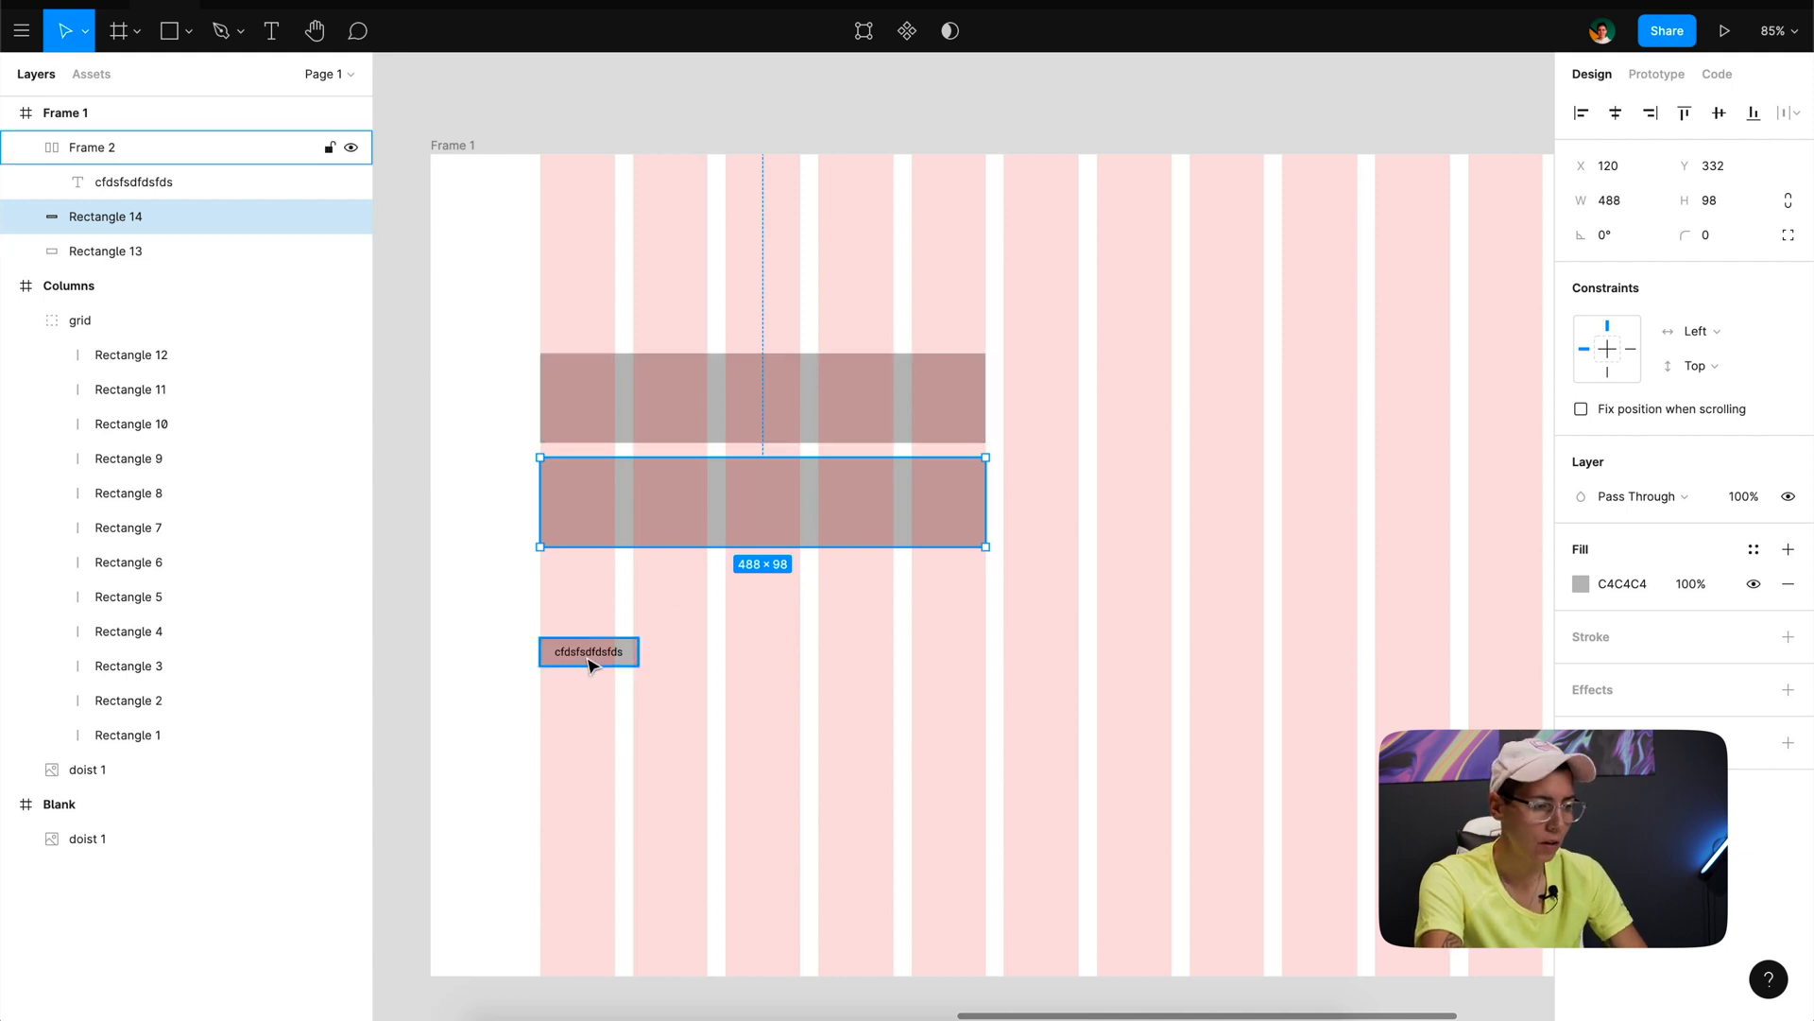
# - Move the button directly under the lower wide rectangle, nudge it down 24 px in three big nudges, and check the gap
pyautogui.moveTo(592, 661); pyautogui.dragTo(591, 574)
pyautogui.hotkey('shift', 'Down')
pyautogui.hotkey('shift', 'Down')
pyautogui.hotkey('shift', 'Down')
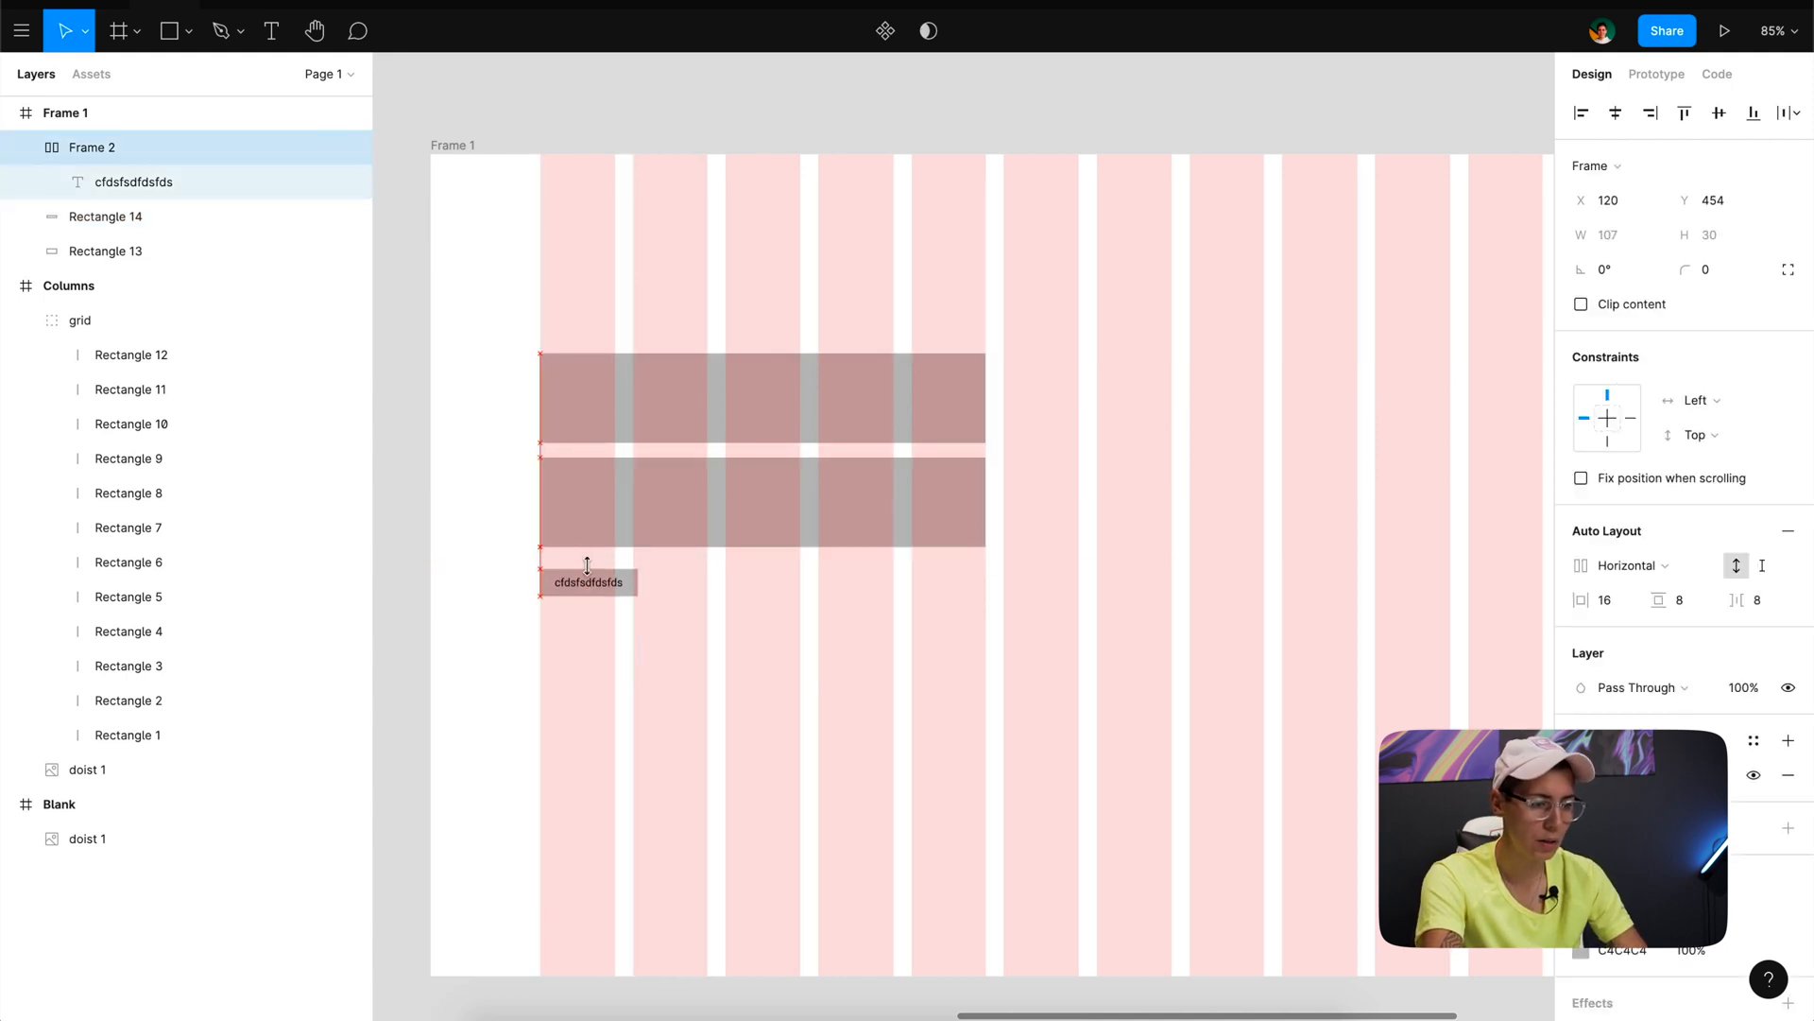
pyautogui.press('alt')
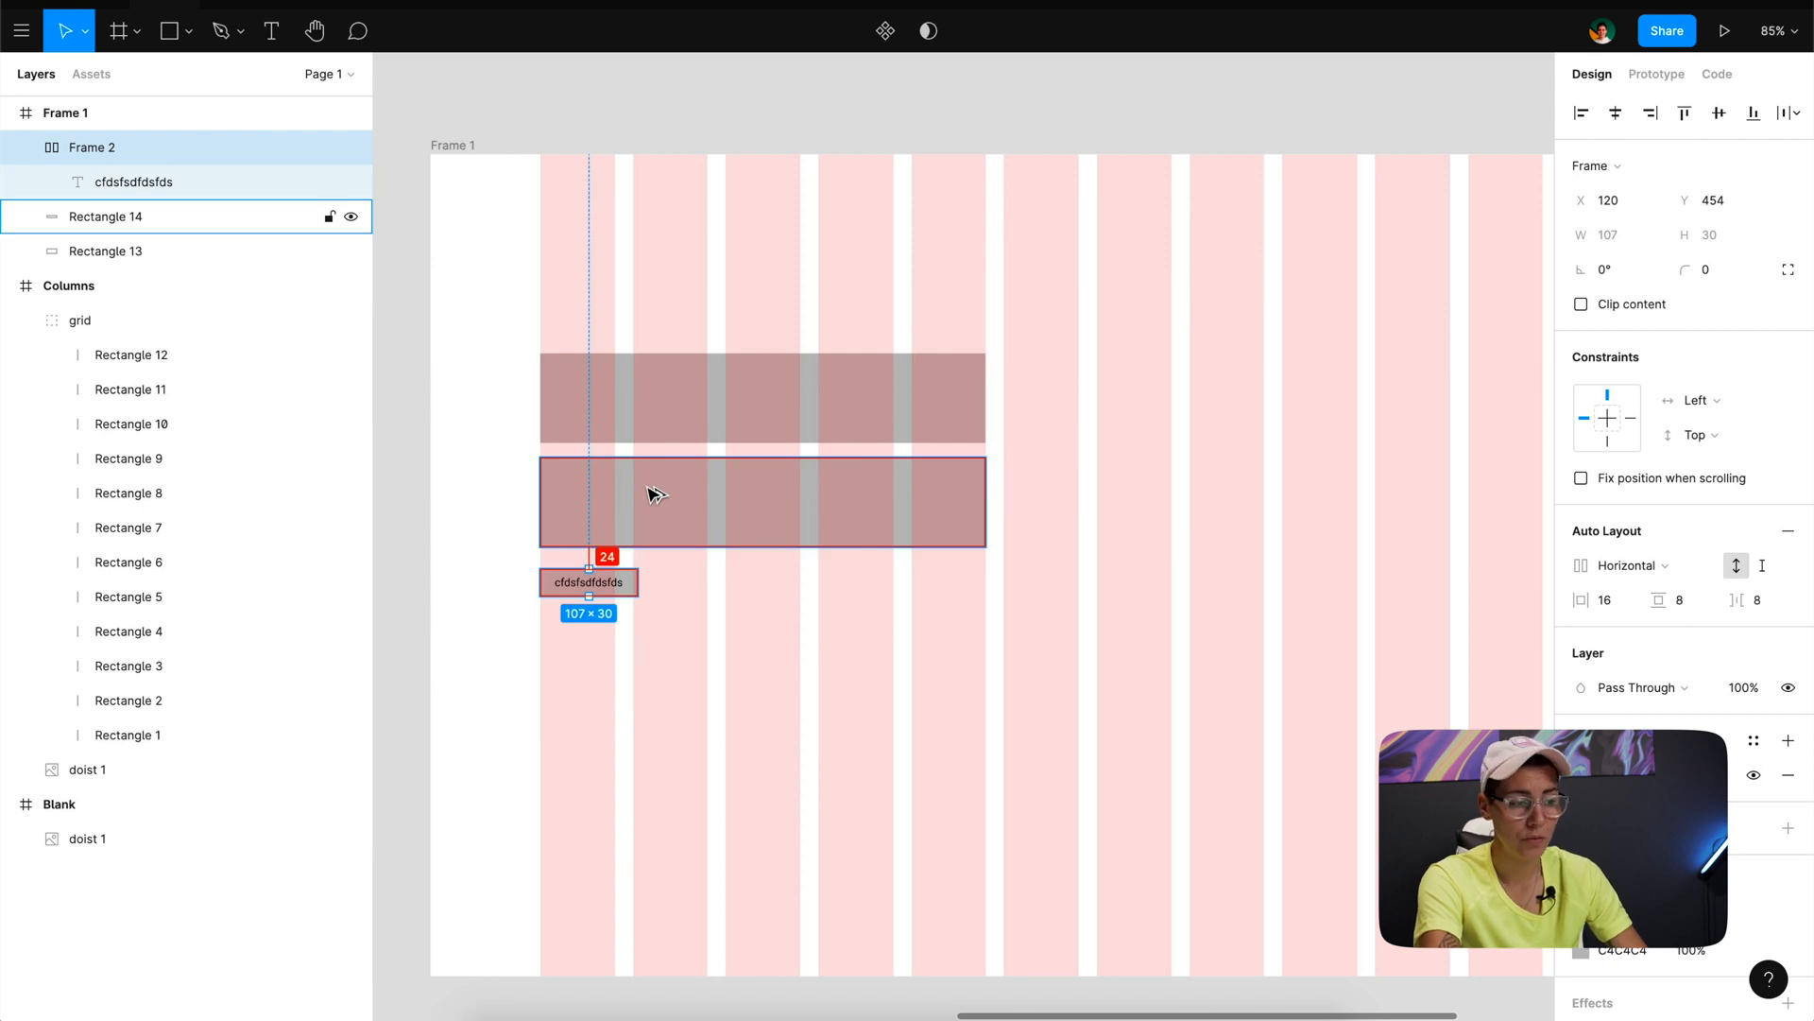
pyautogui.click(489, 440)
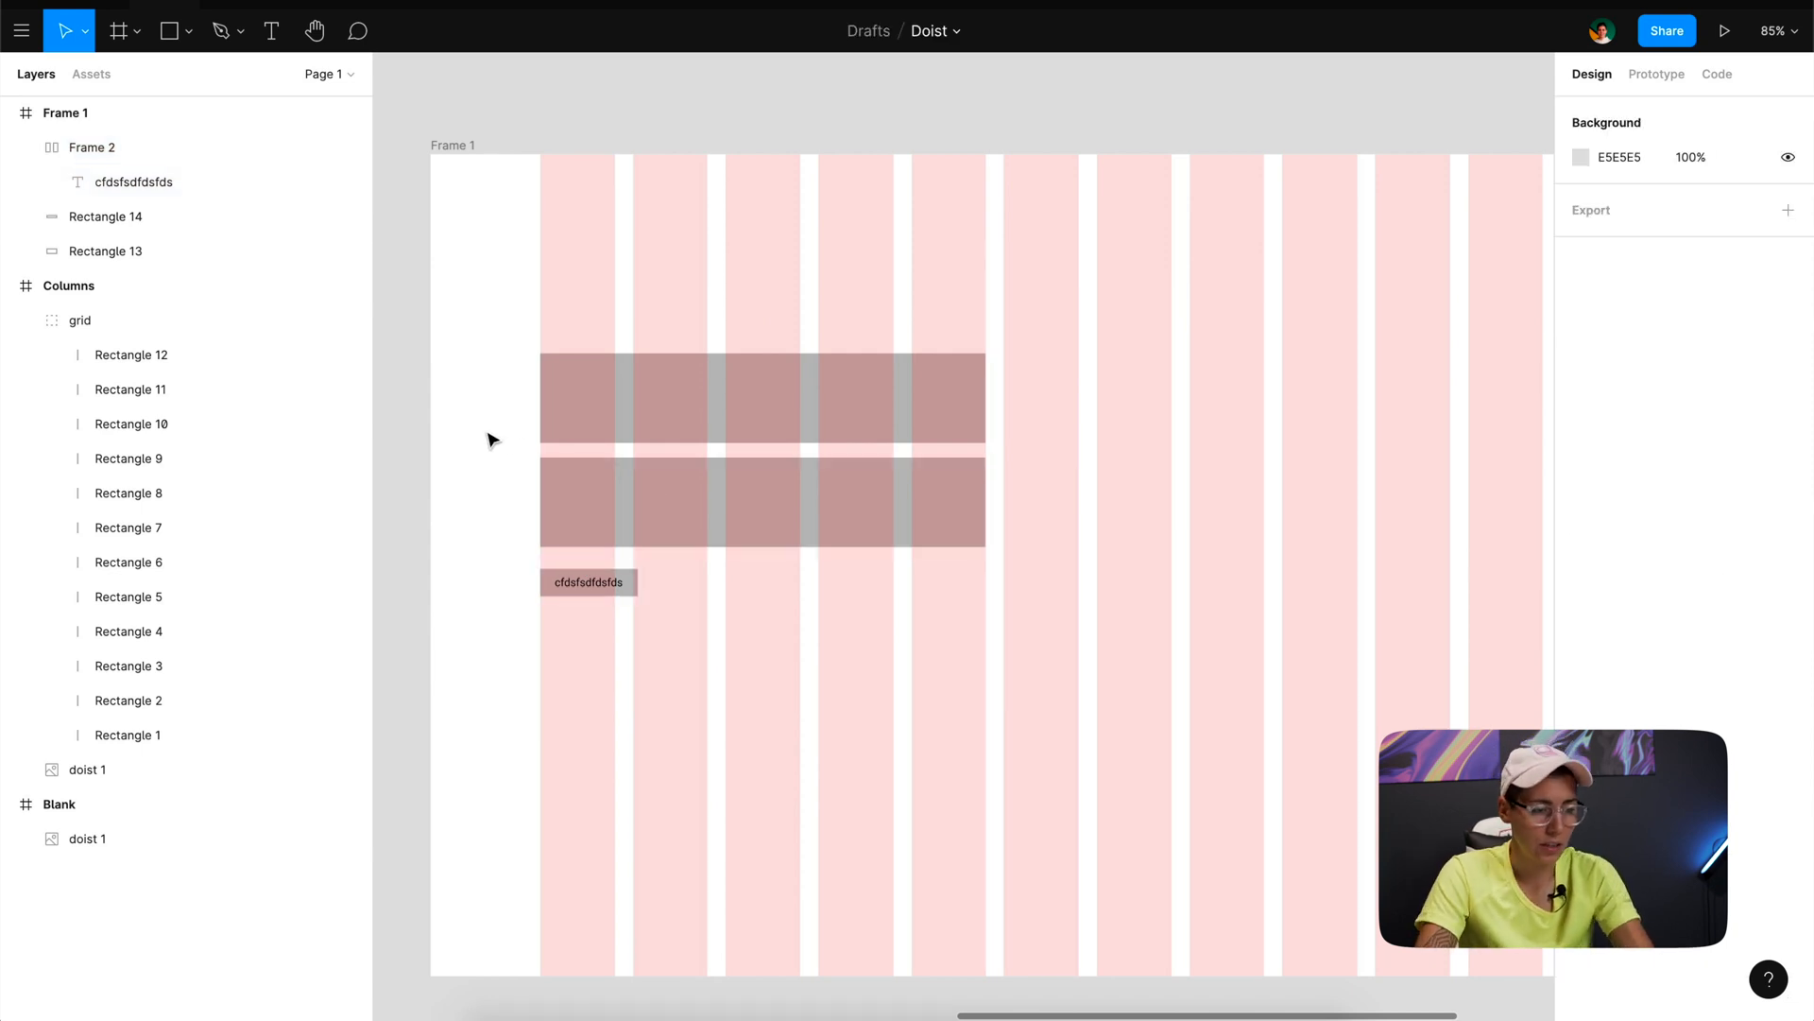